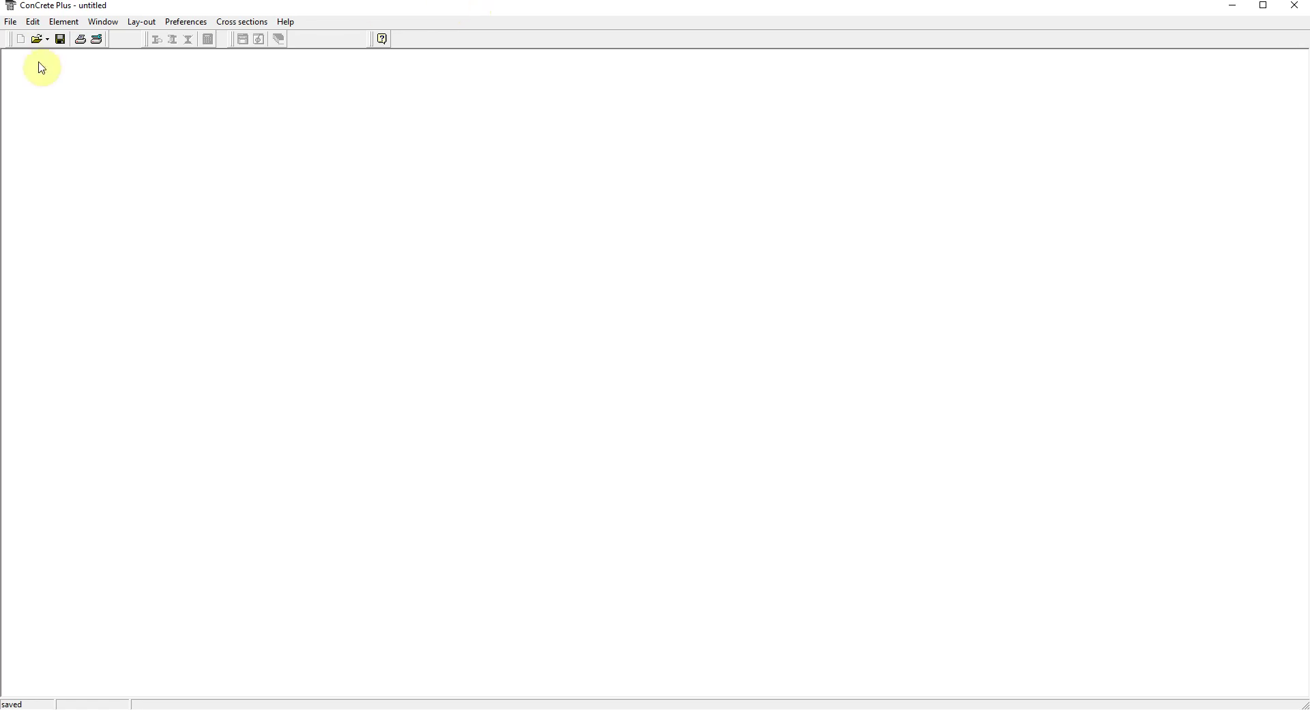
Step: Open the 3 elements.con project and expand Floor +1 and Floor -1 to show B1, B2 and P1
{"action": "left_click", "coordinate": [11, 22]}
{"action": "left_click", "coordinate": [26, 51]}
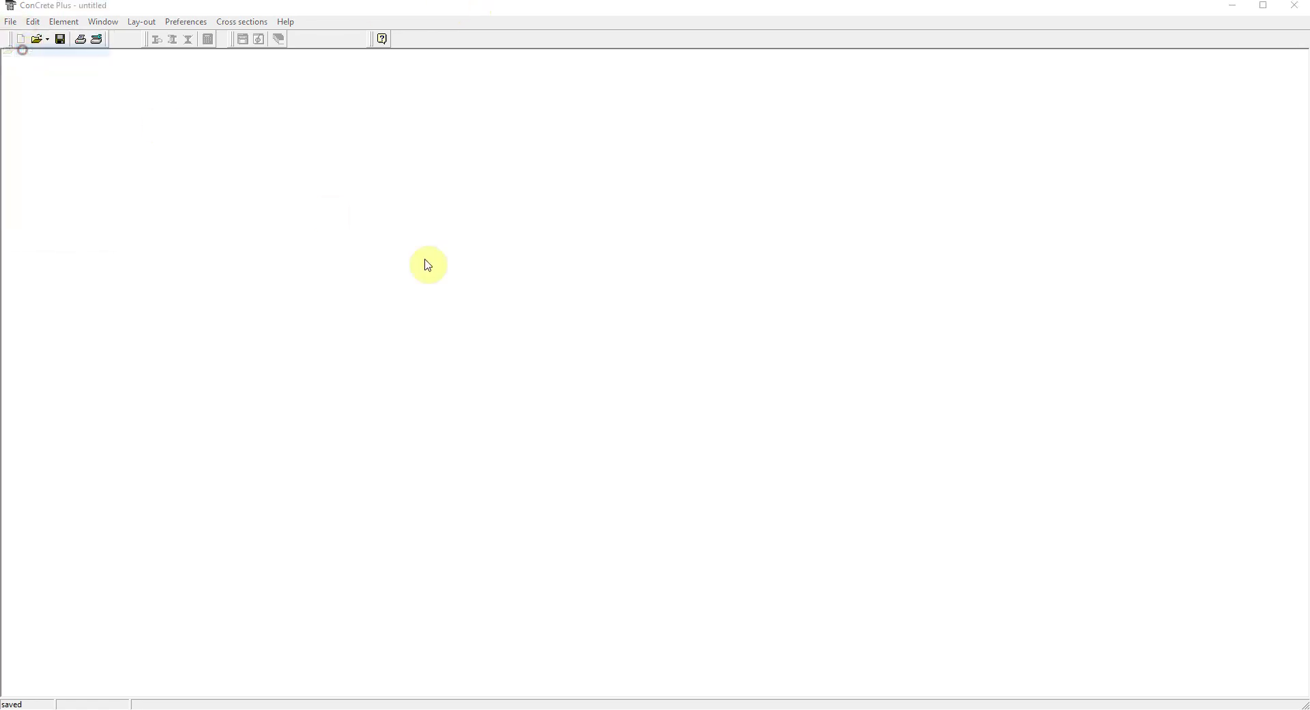
{"action": "left_click", "coordinate": [539, 260]}
{"action": "left_click", "coordinate": [778, 332]}
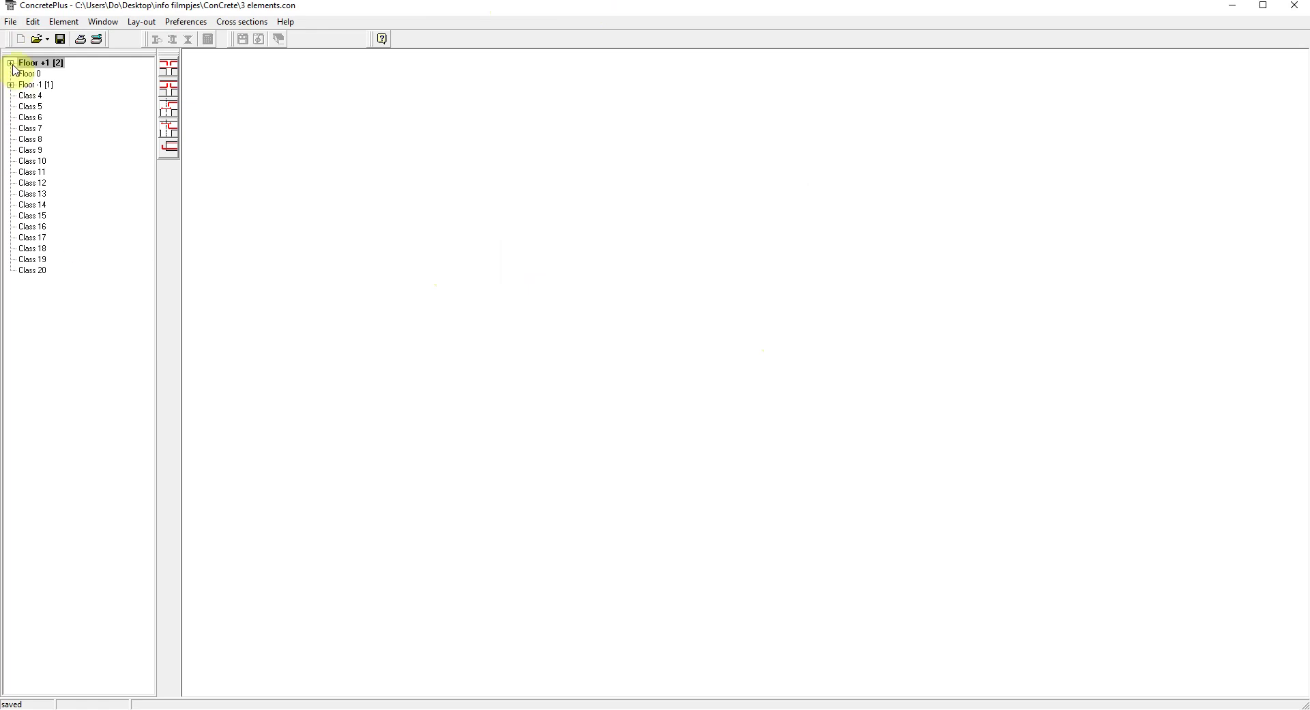
{"action": "left_click", "coordinate": [11, 62]}
{"action": "left_click", "coordinate": [10, 107]}
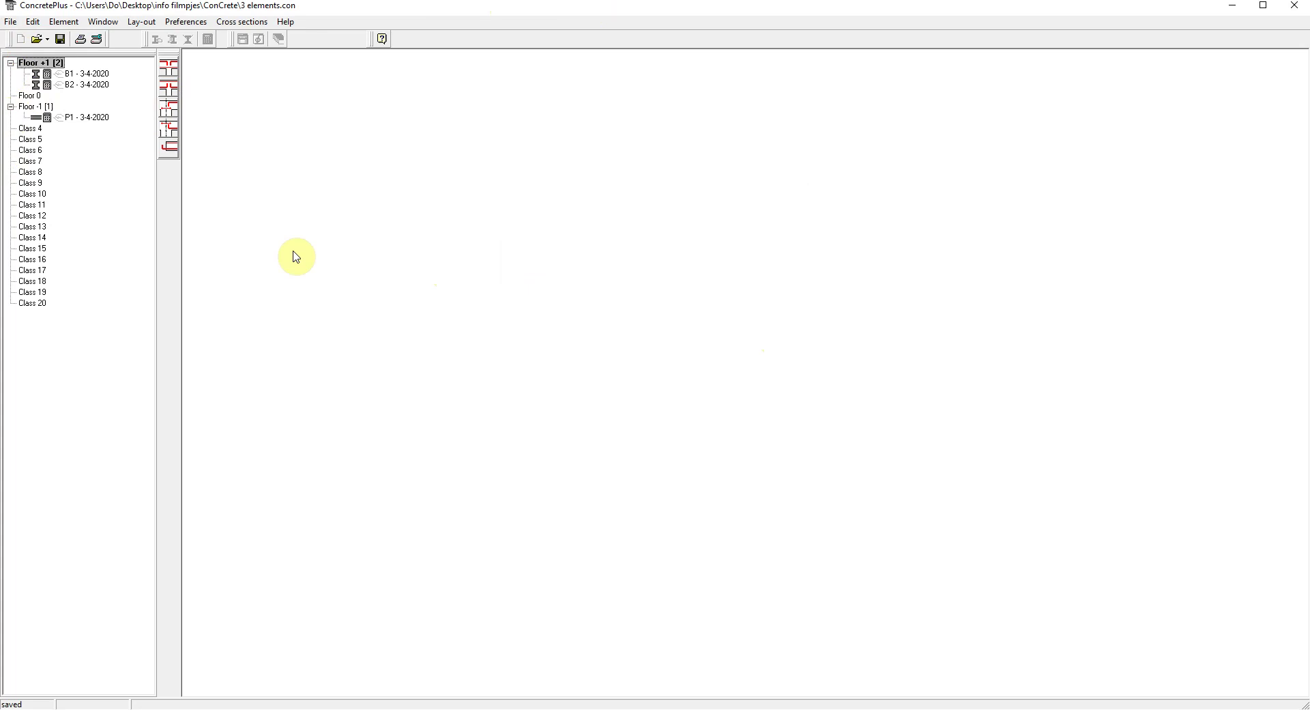
Step: Close ConCrete Plus and relaunch it from the ConCrete toolbar
{"action": "left_click", "coordinate": [1302, 9]}
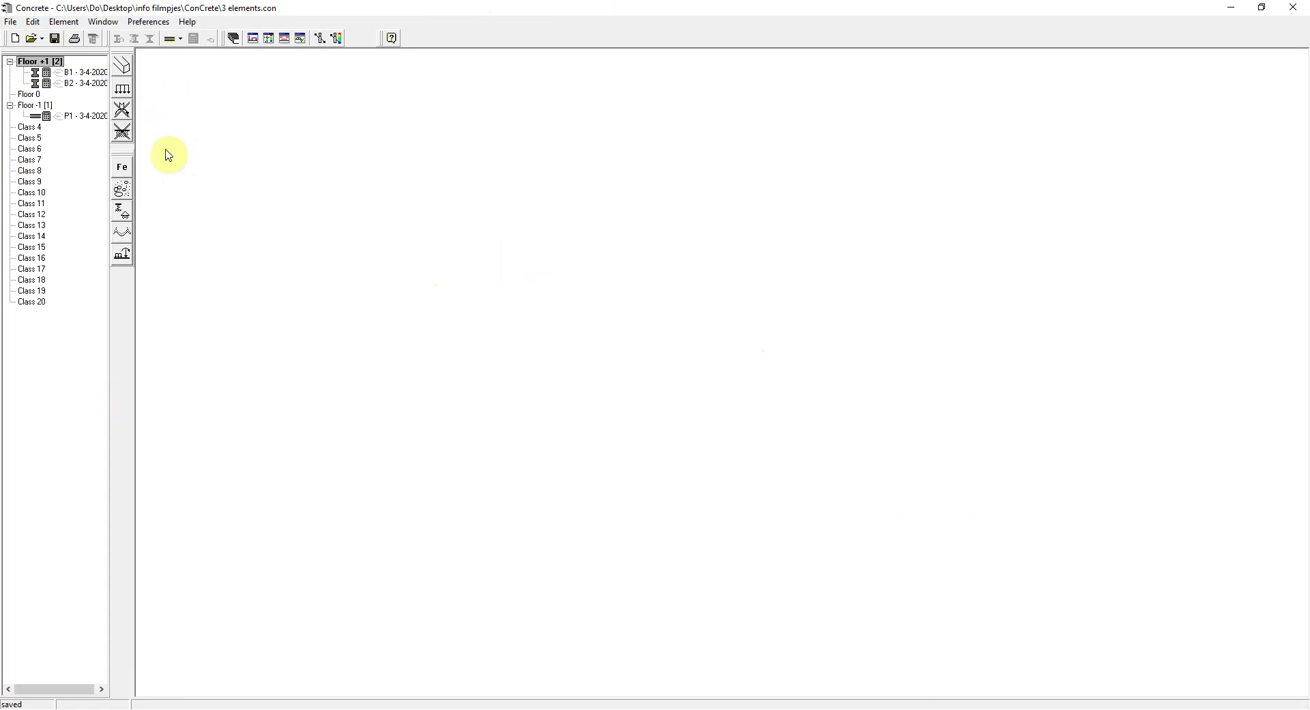
{"action": "left_click", "coordinate": [95, 39]}
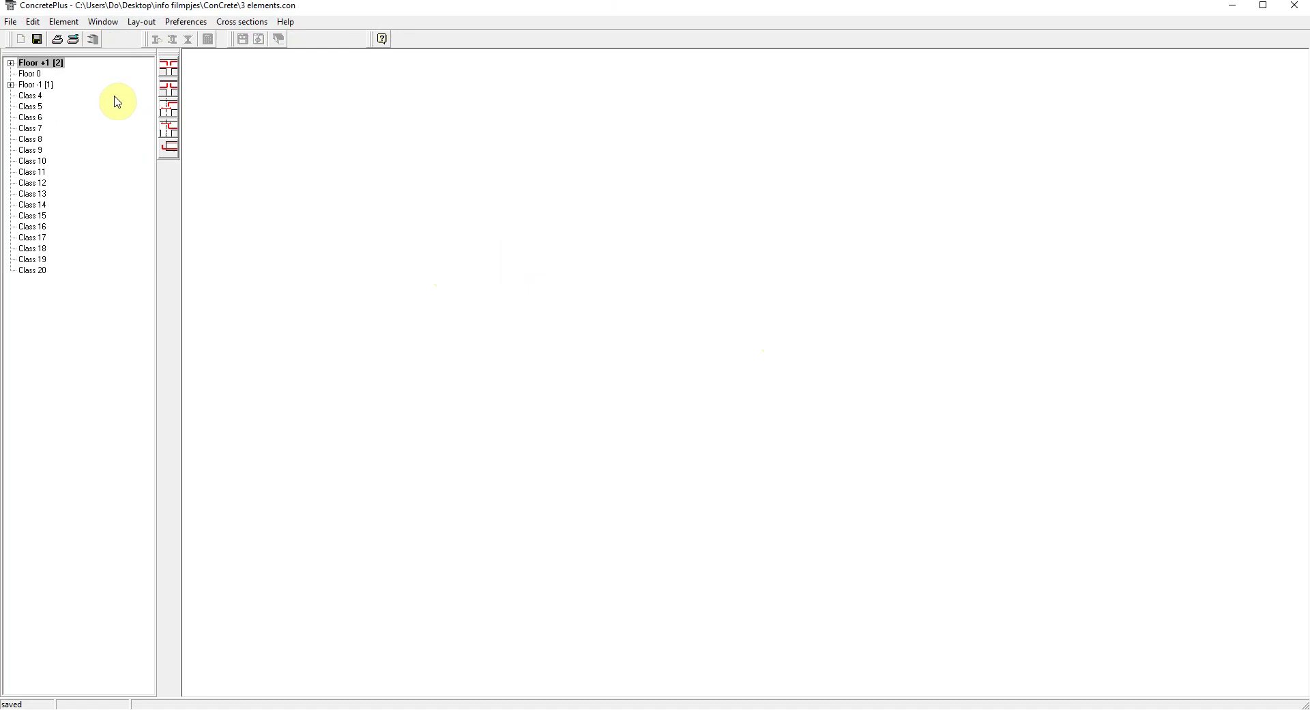
Step: Open beam B1 from Floor +1 and dismiss the support width warning and the beam note
{"action": "left_click", "coordinate": [10, 63]}
{"action": "left_click", "coordinate": [9, 107]}
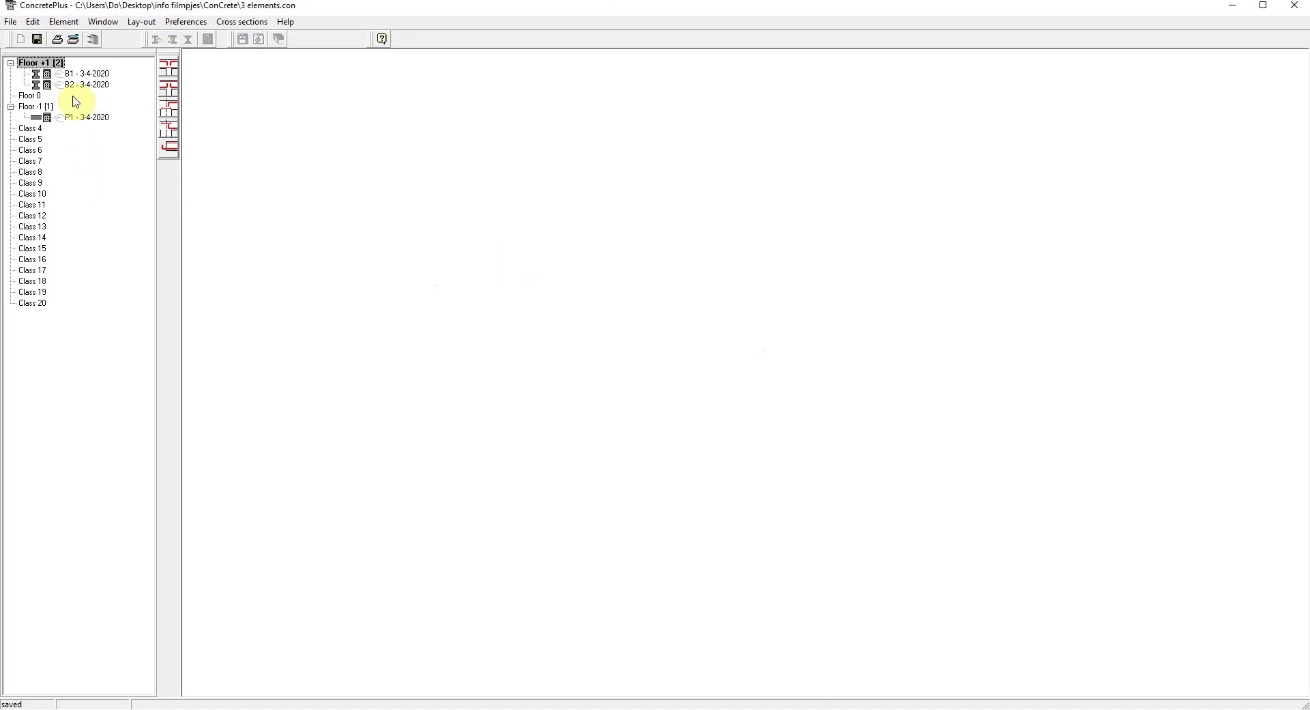
{"action": "left_click", "coordinate": [66, 75]}
{"action": "double_click", "coordinate": [65, 76]}
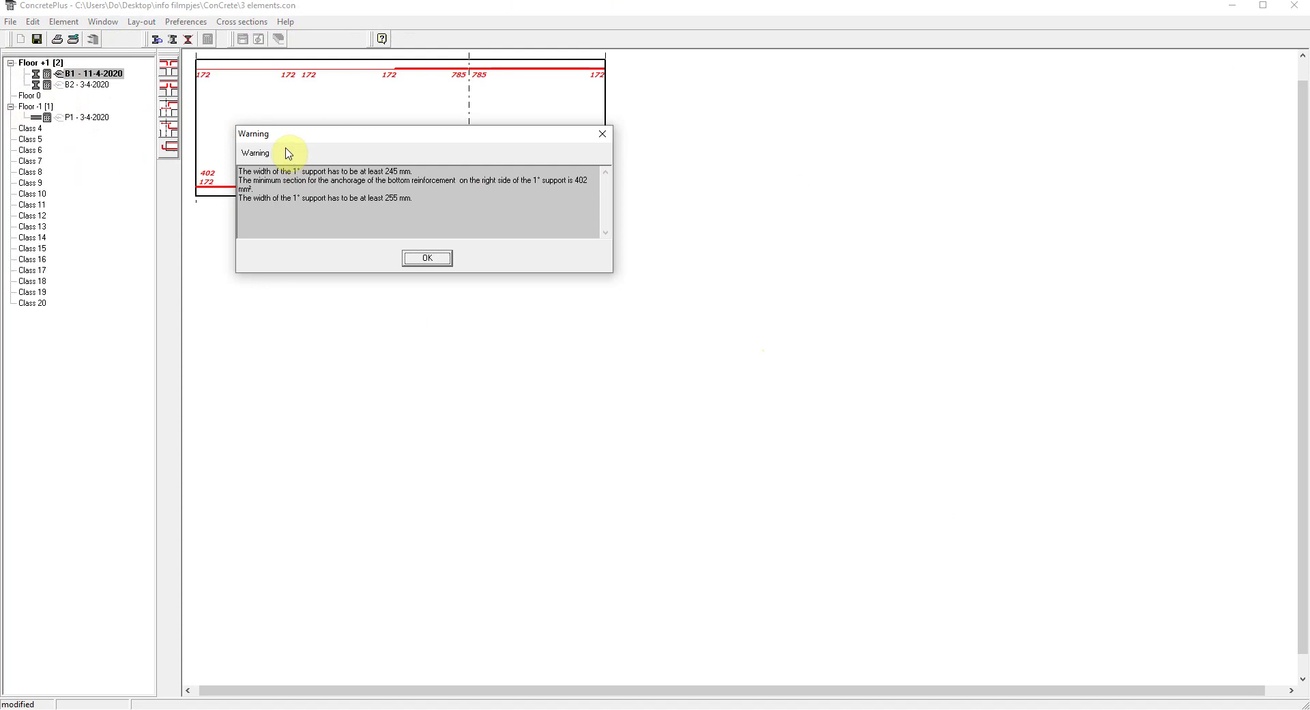
{"action": "left_click", "coordinate": [440, 264]}
{"action": "left_click", "coordinate": [657, 393]}
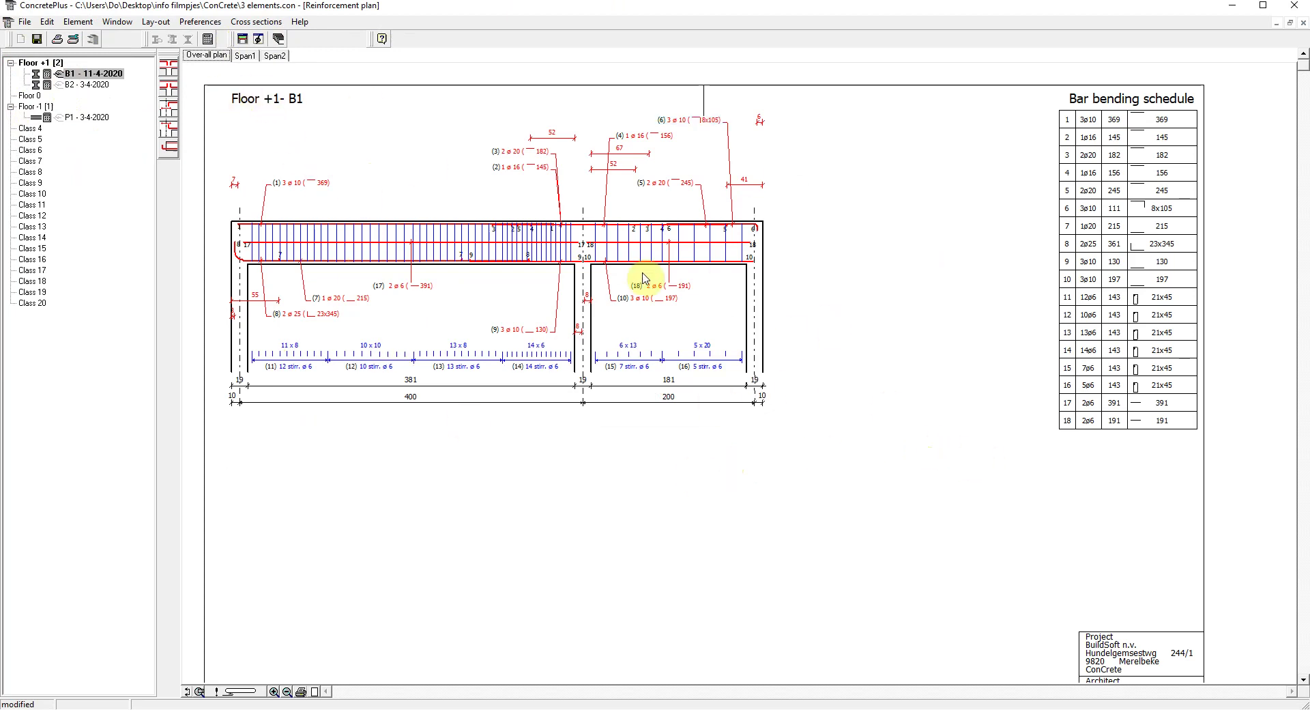
Step: Review B1's Span1, Span2 and Over-all plan sheets, ending on Span1
{"action": "left_click", "coordinate": [246, 60]}
{"action": "left_click", "coordinate": [276, 58]}
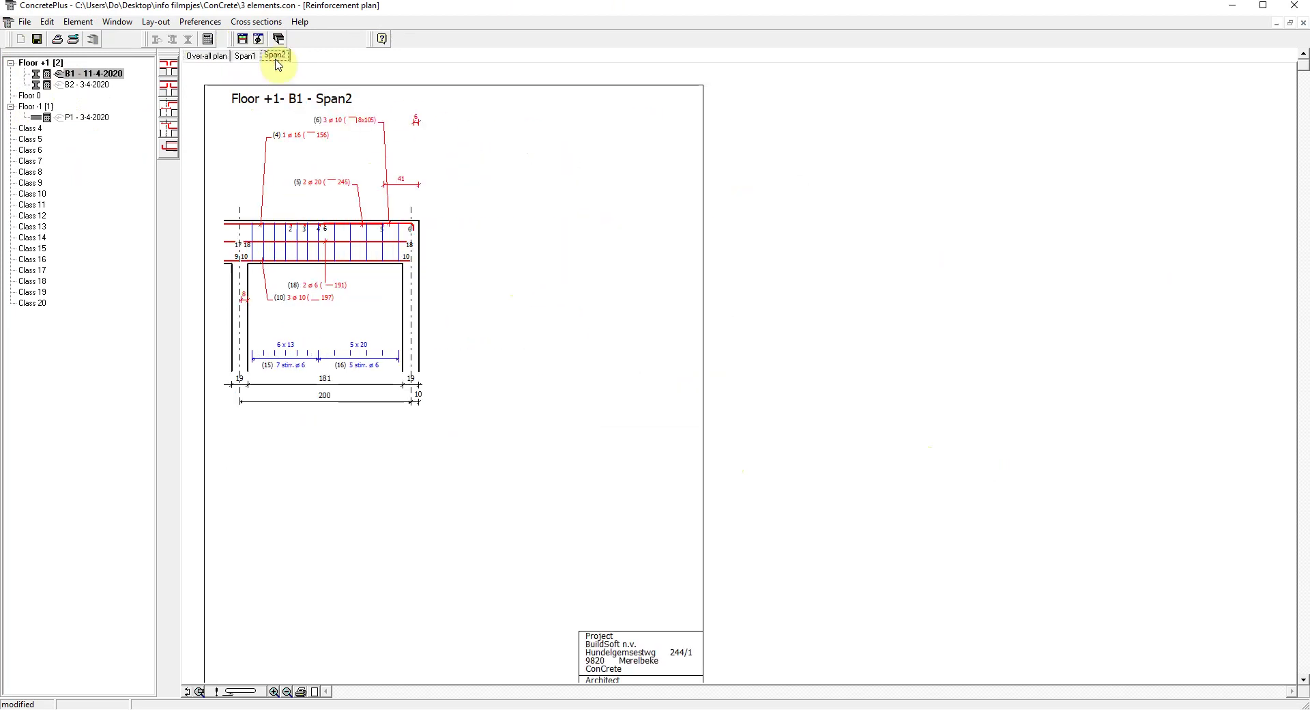
{"action": "left_click", "coordinate": [214, 59]}
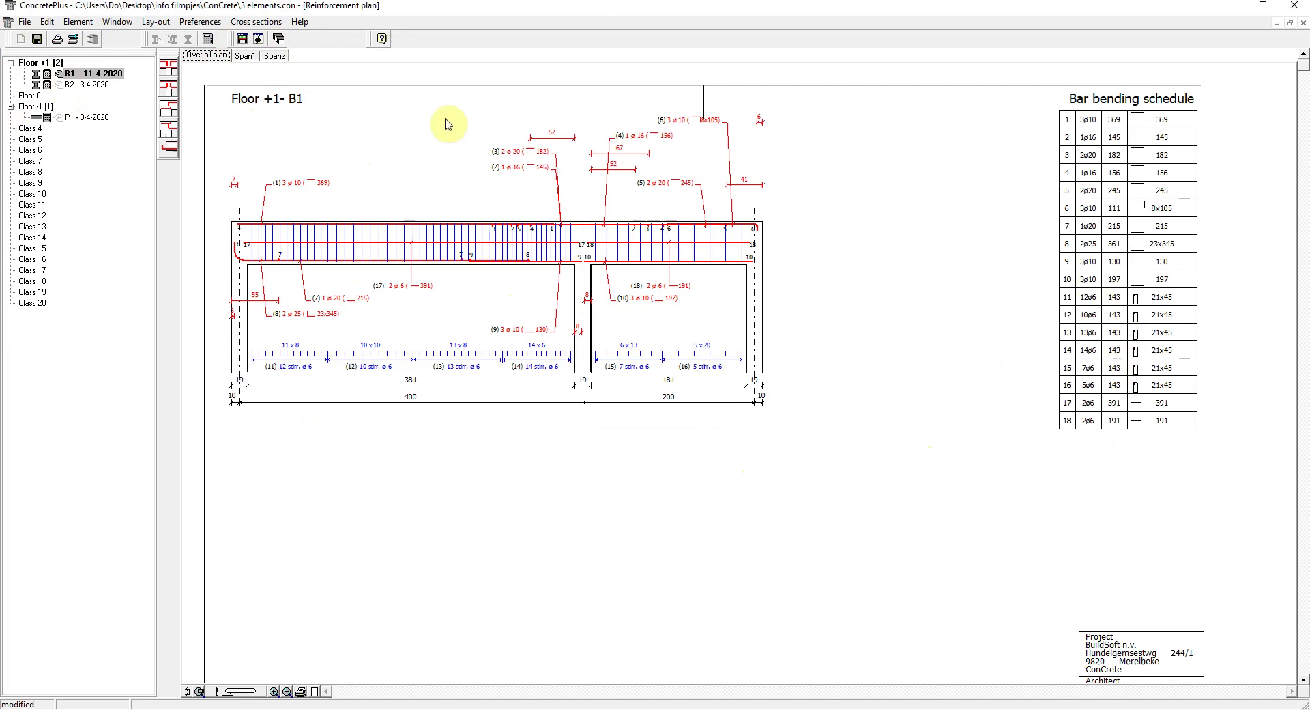
{"action": "left_click", "coordinate": [245, 55]}
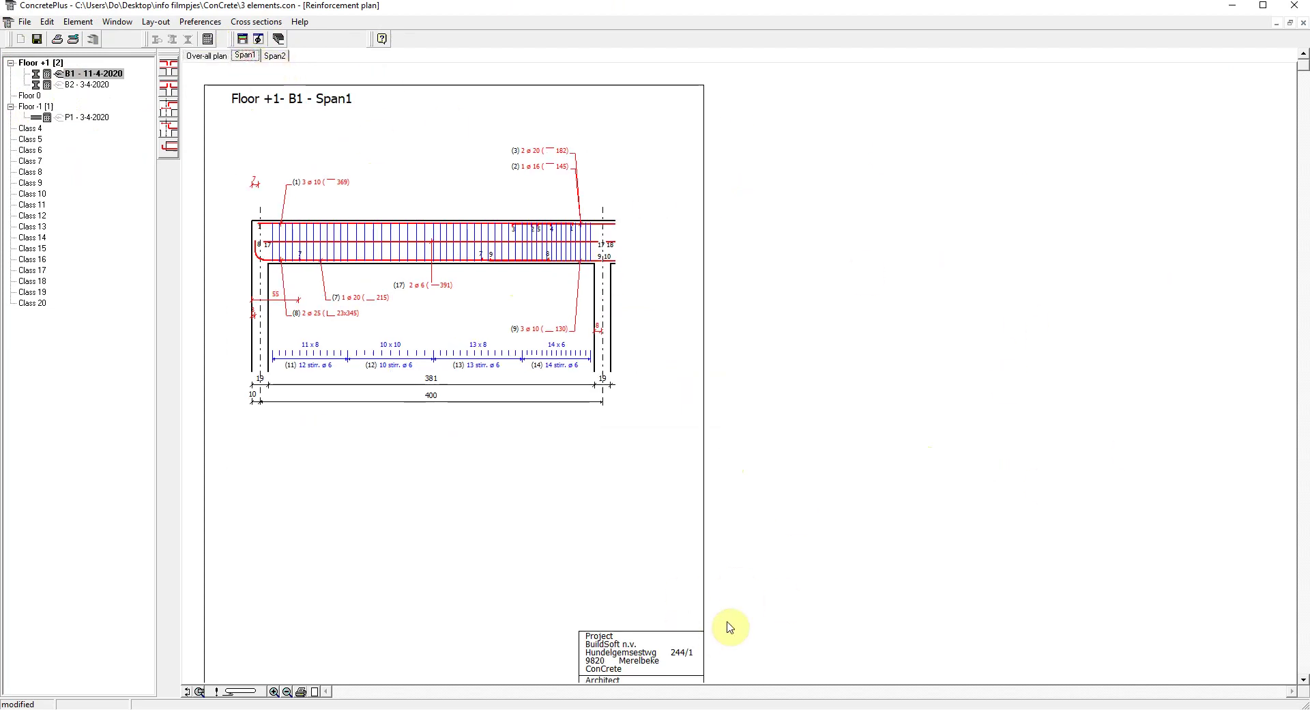
Step: Return to B1's overall plan, then read and dismiss the note 'This is a note for beam B1'
{"action": "scroll", "coordinate": [729, 627], "scroll_direction": "down", "scroll_amount": 2}
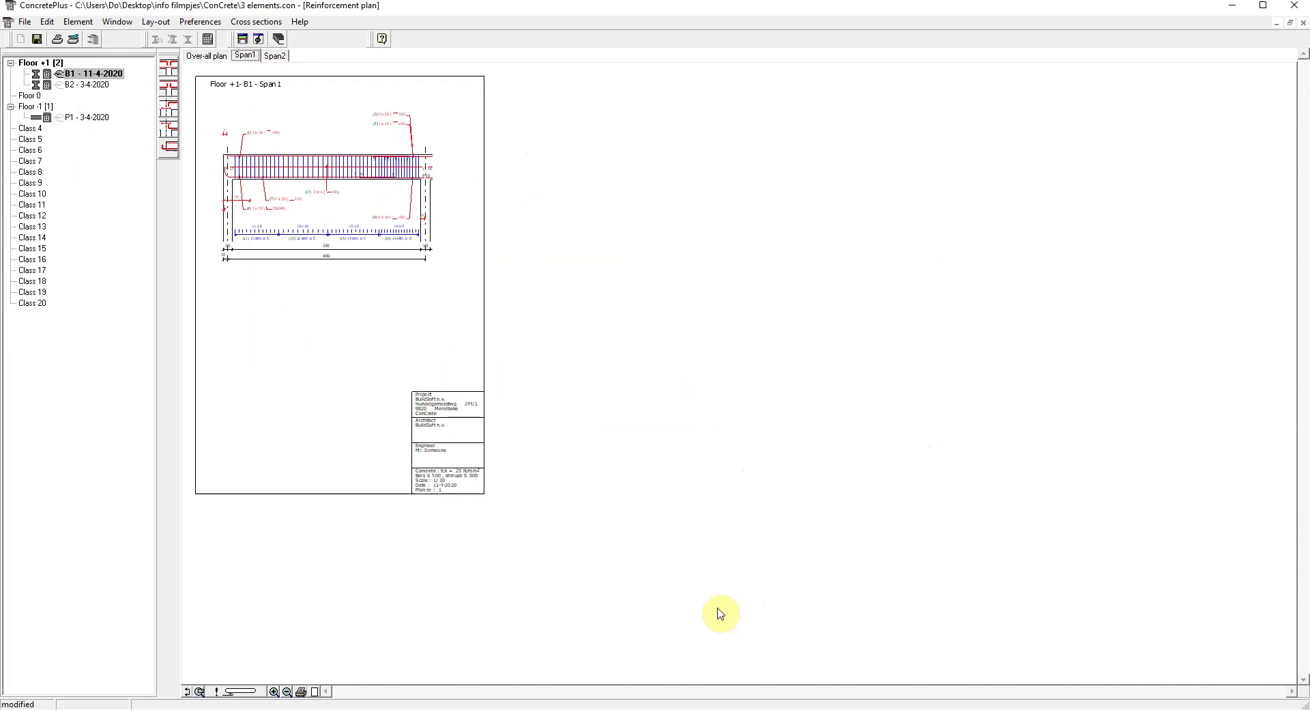
{"action": "scroll", "coordinate": [324, 501], "scroll_direction": "up", "scroll_amount": 1}
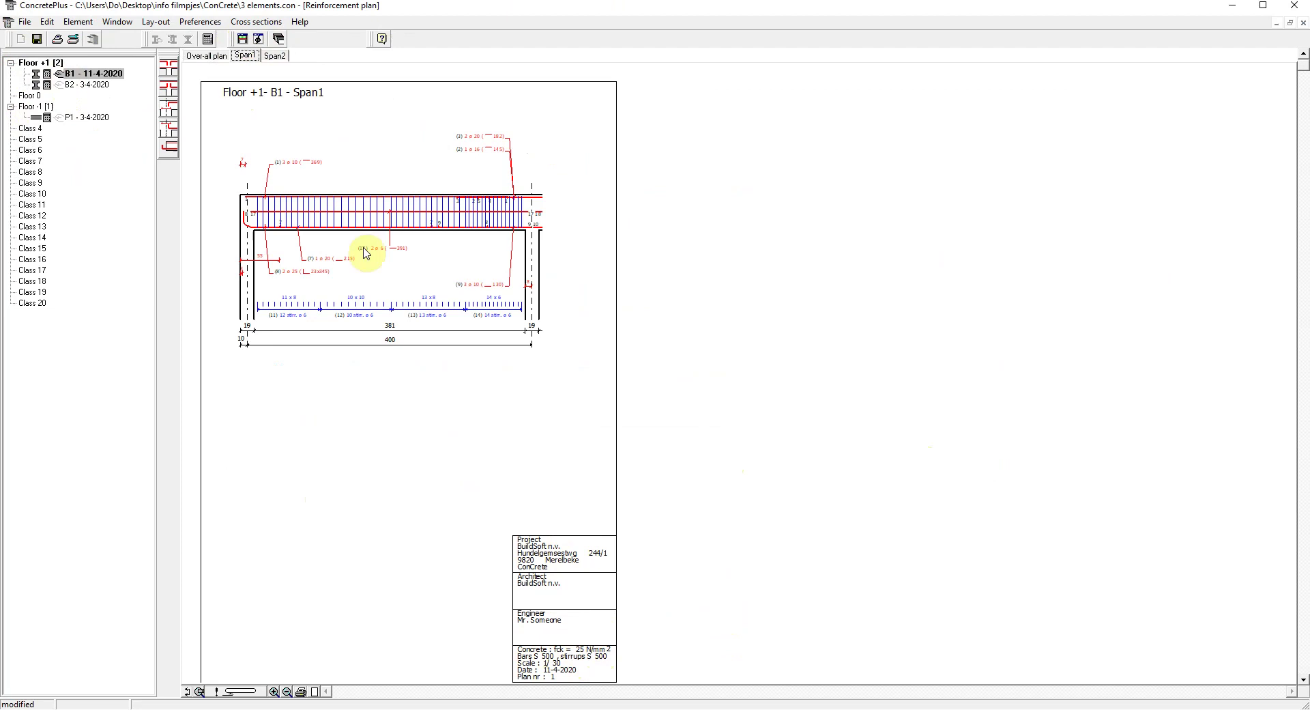
{"action": "left_click", "coordinate": [208, 54]}
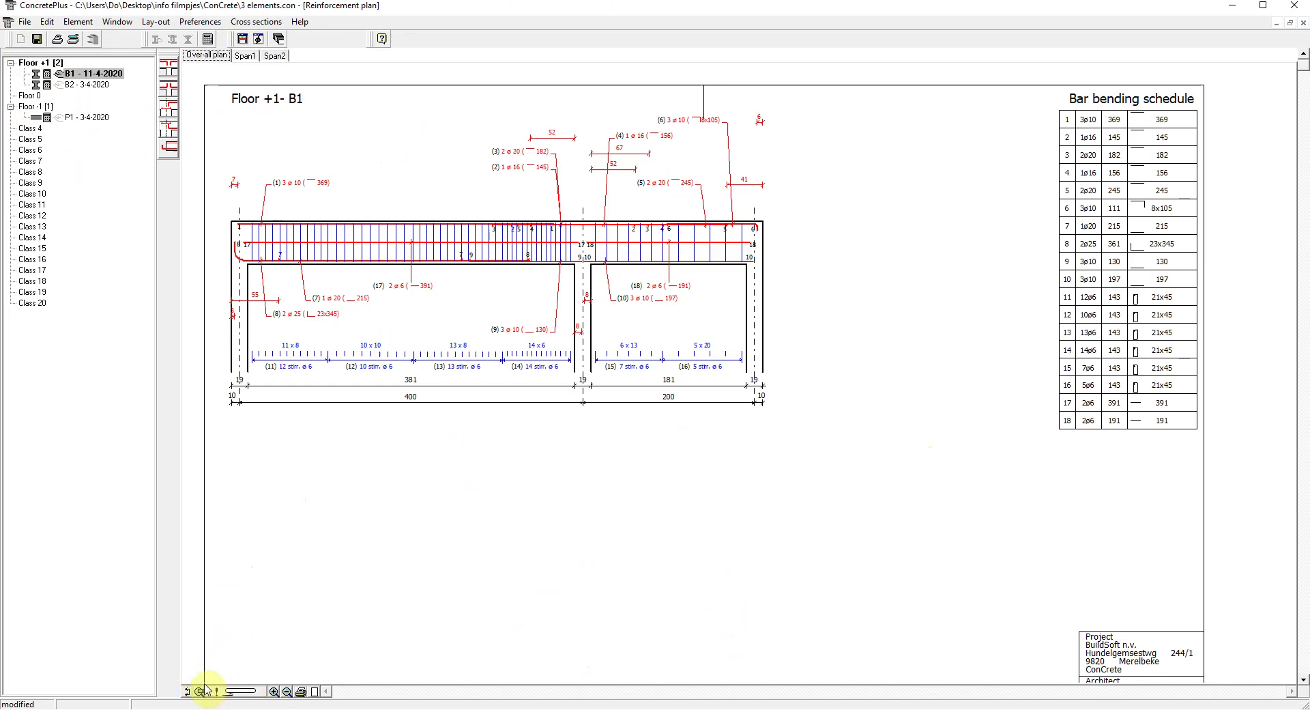
{"action": "left_click", "coordinate": [252, 691]}
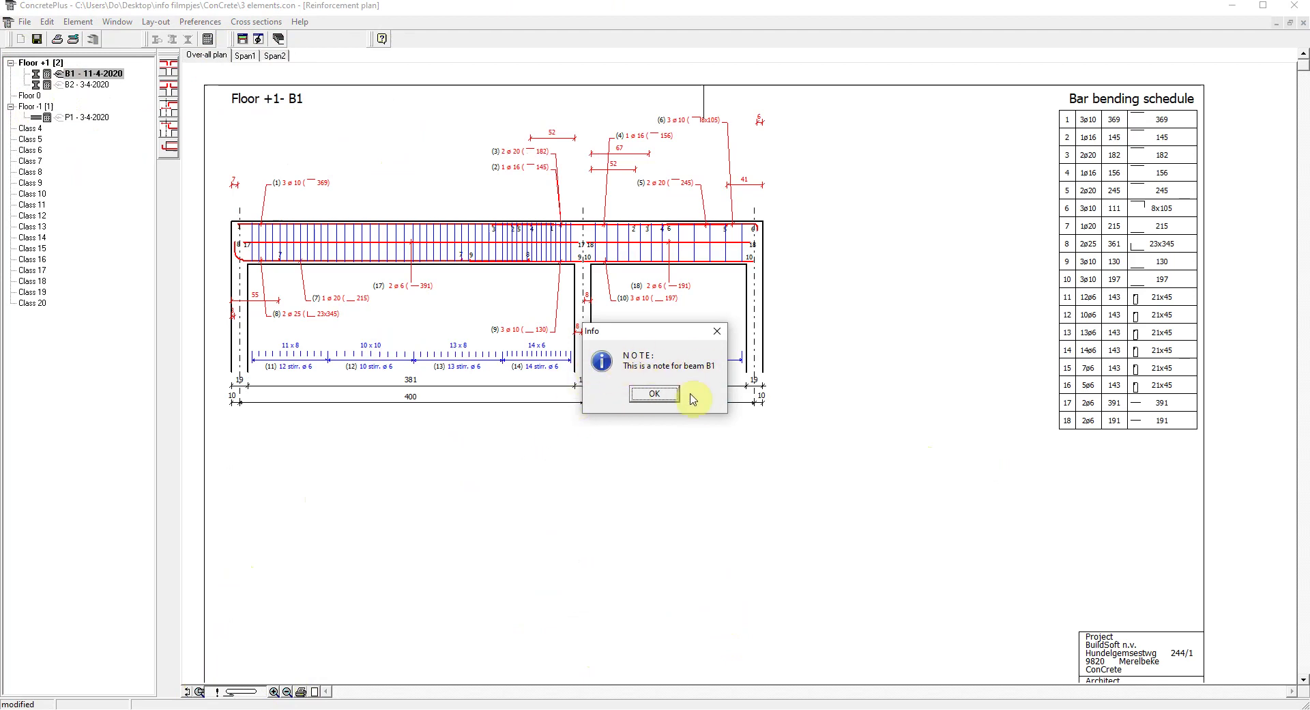
{"action": "left_click", "coordinate": [654, 394]}
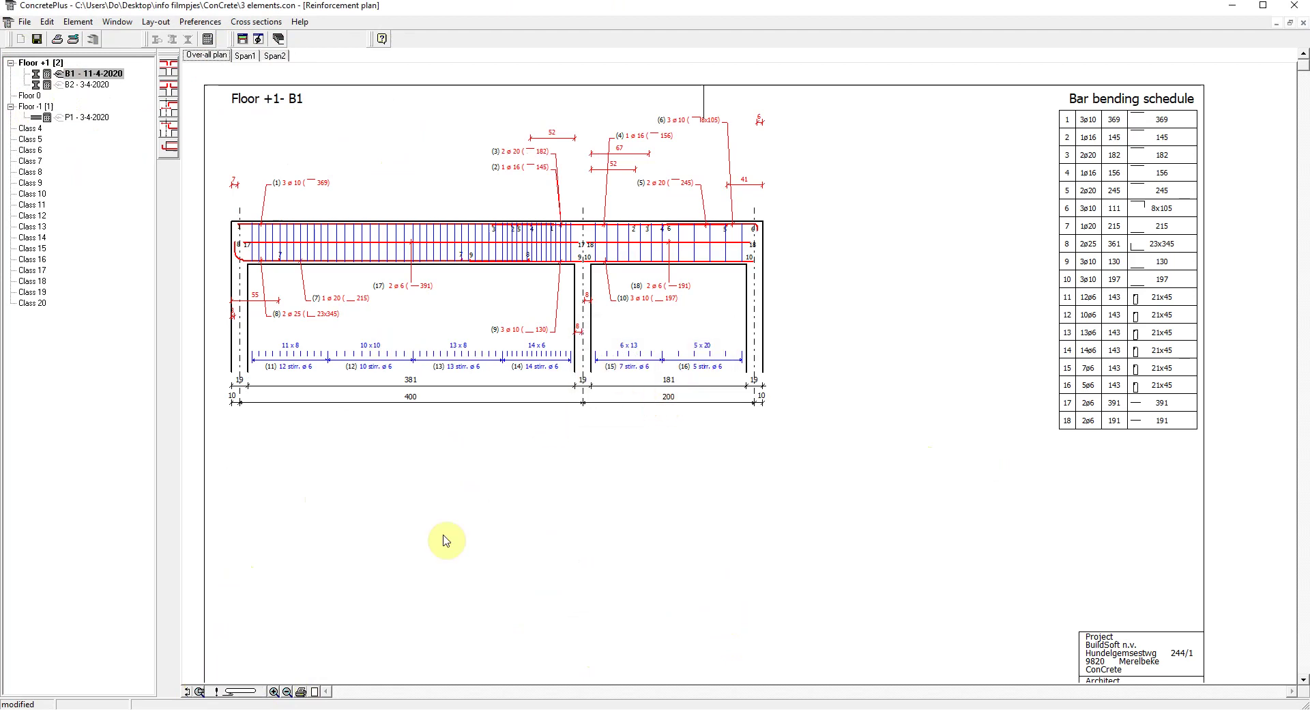
Step: Place section 1-1 in span 1 and 2-2 in span 2, then shift 1-1 further along
{"action": "left_click", "coordinate": [187, 691]}
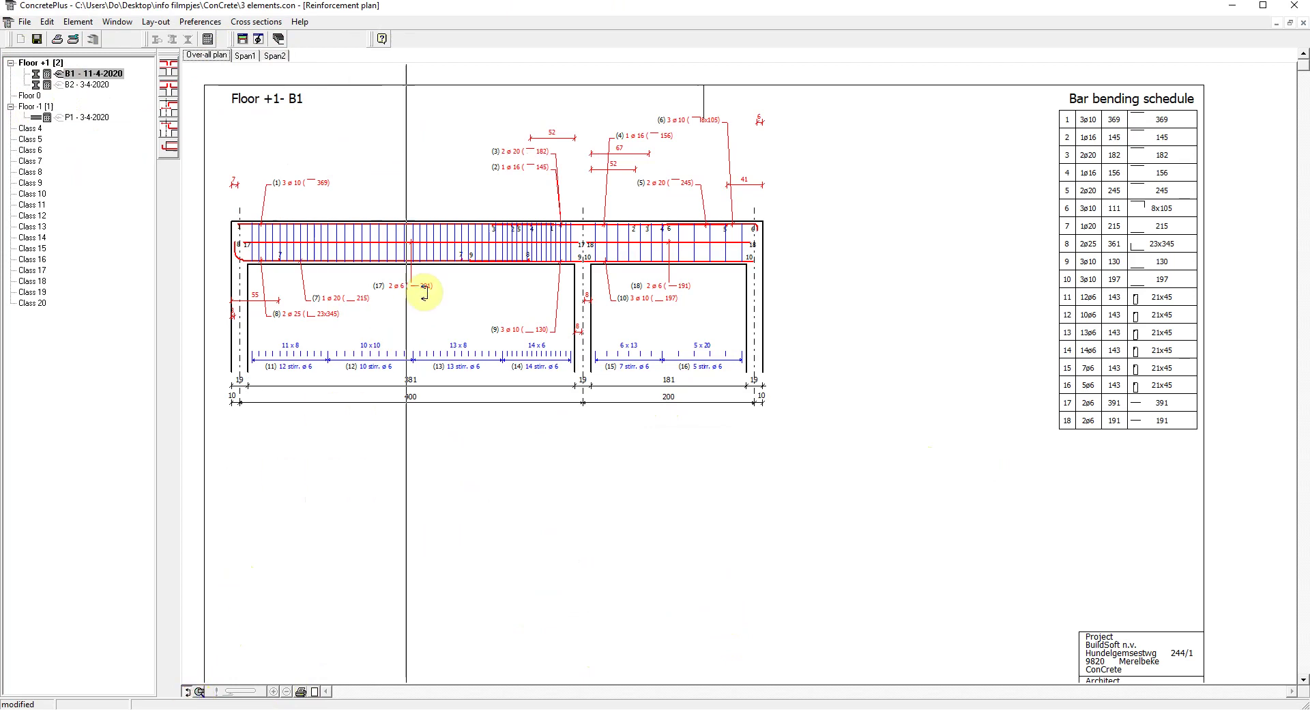
{"action": "left_click", "coordinate": [459, 271]}
{"action": "left_click", "coordinate": [188, 692]}
{"action": "left_click", "coordinate": [688, 298]}
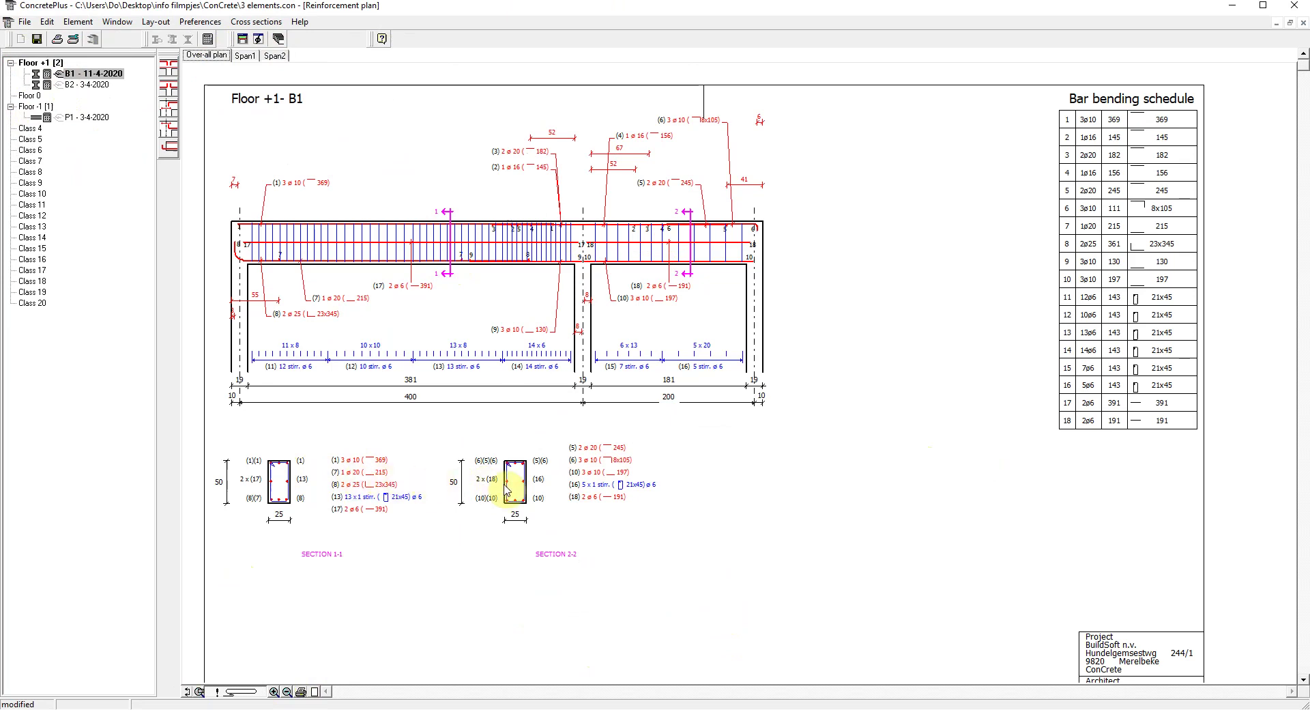
{"action": "left_click", "coordinate": [447, 271]}
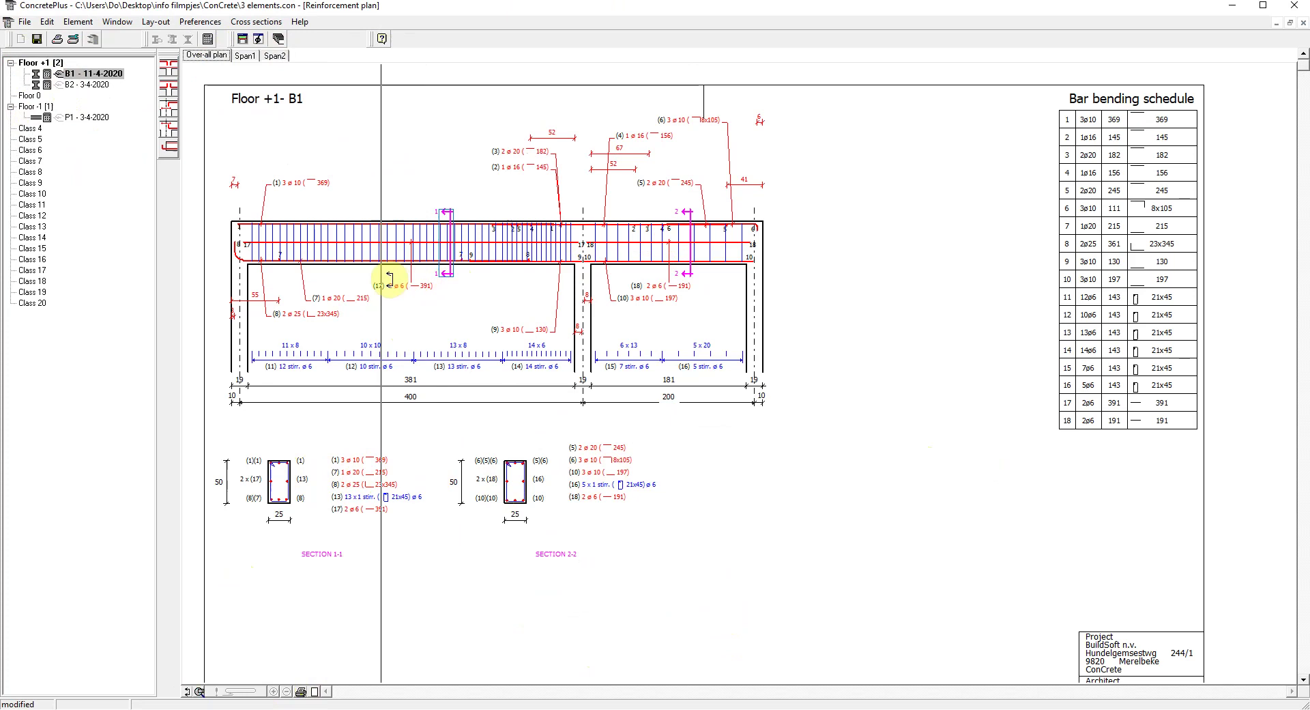
{"action": "left_click", "coordinate": [471, 283]}
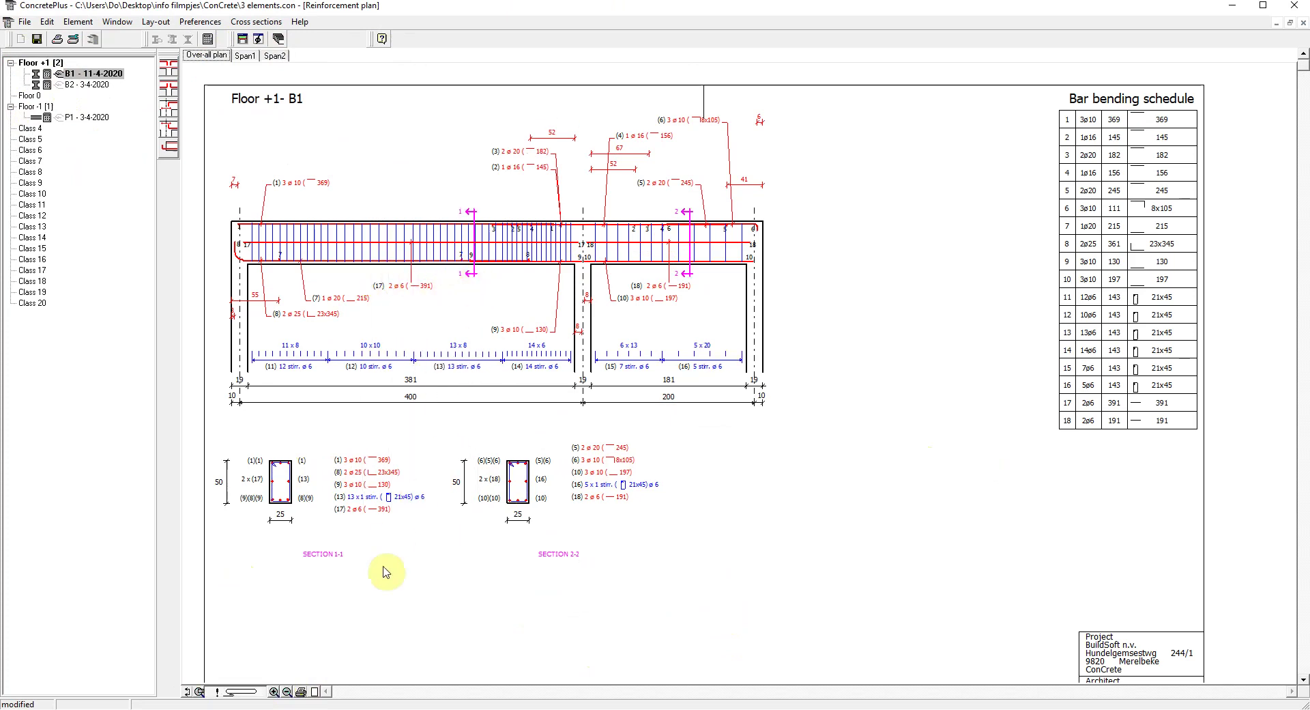
{"action": "left_click", "coordinate": [301, 692]}
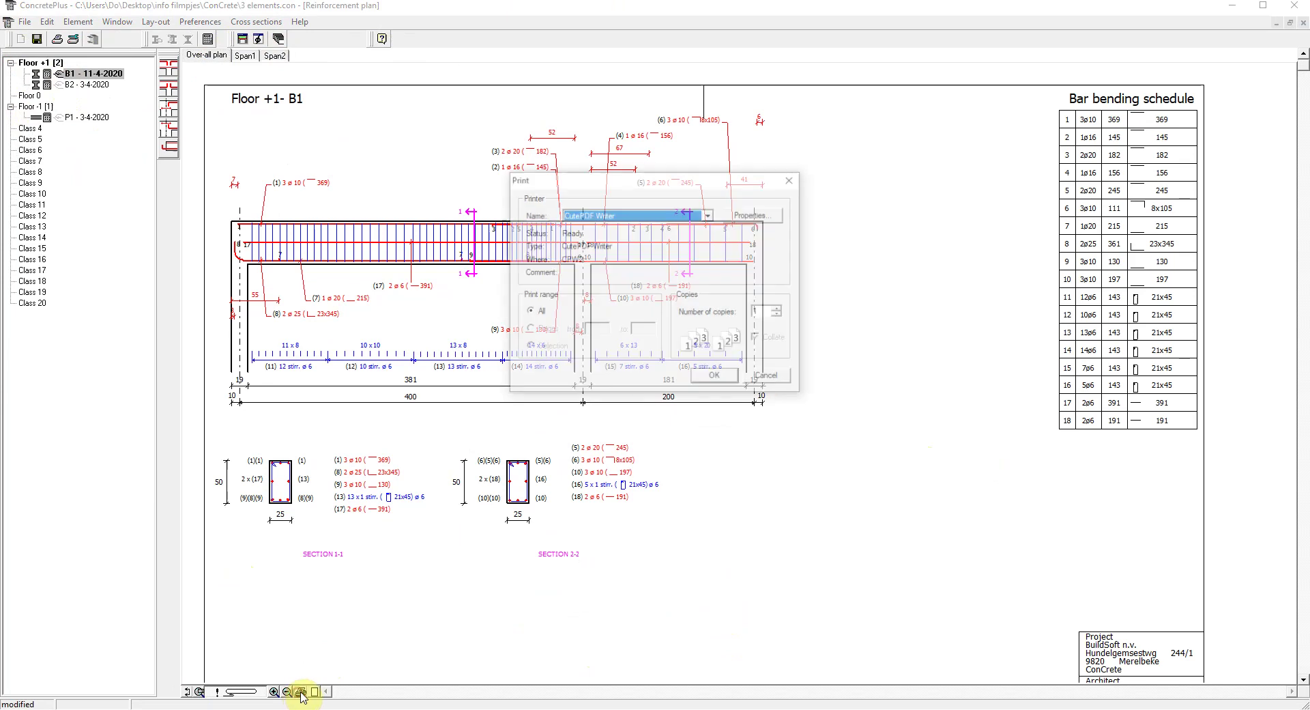
{"action": "left_click", "coordinate": [767, 379]}
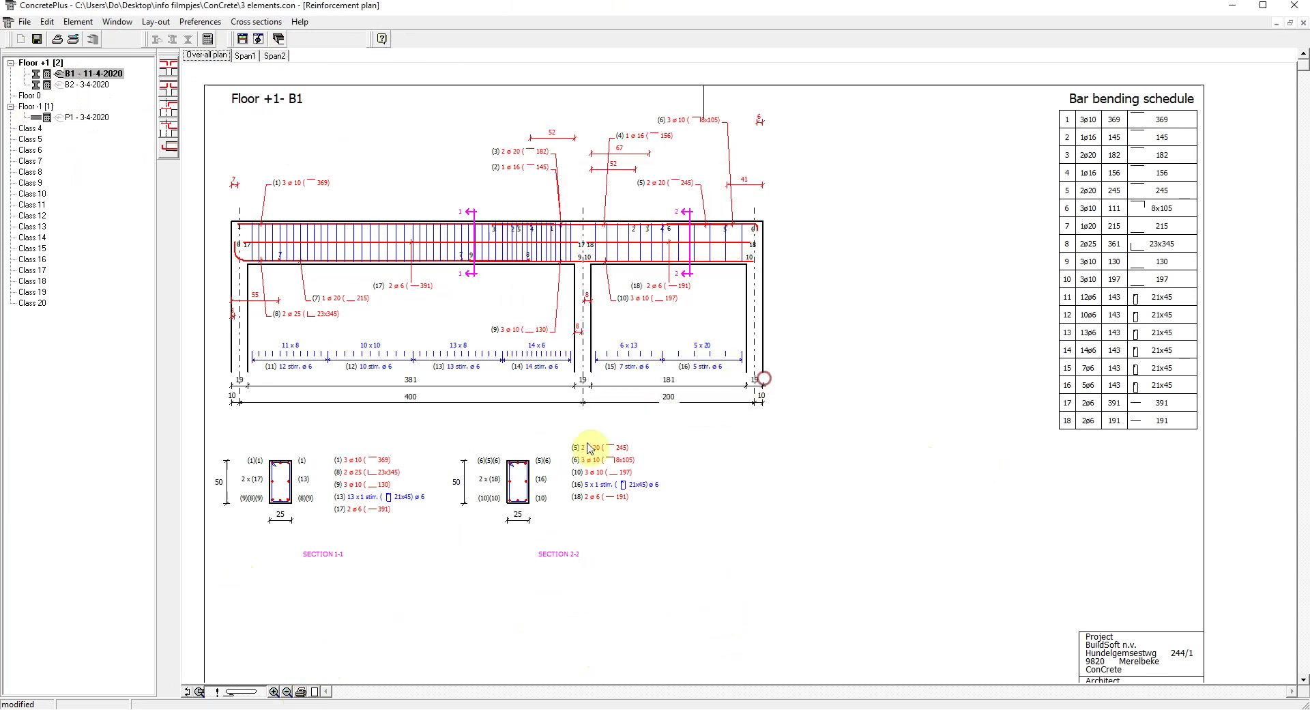
{"action": "left_click", "coordinate": [316, 692]}
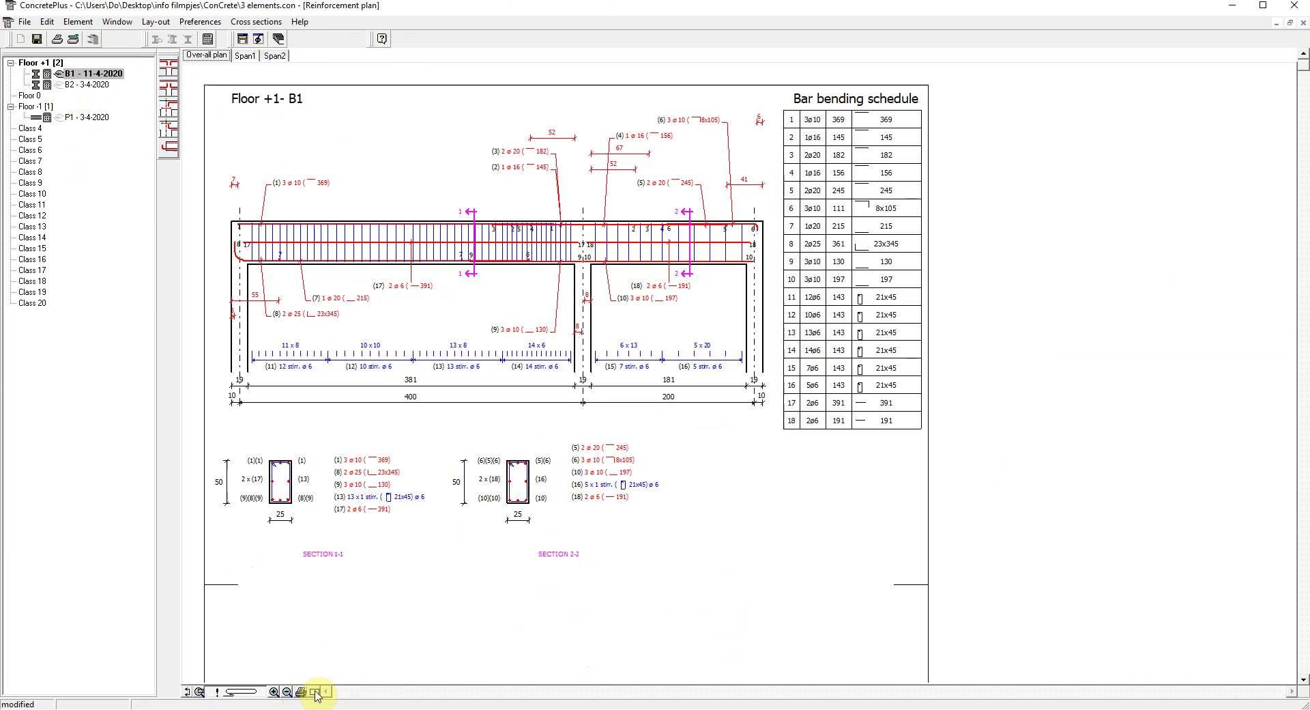
{"action": "left_click", "coordinate": [316, 692]}
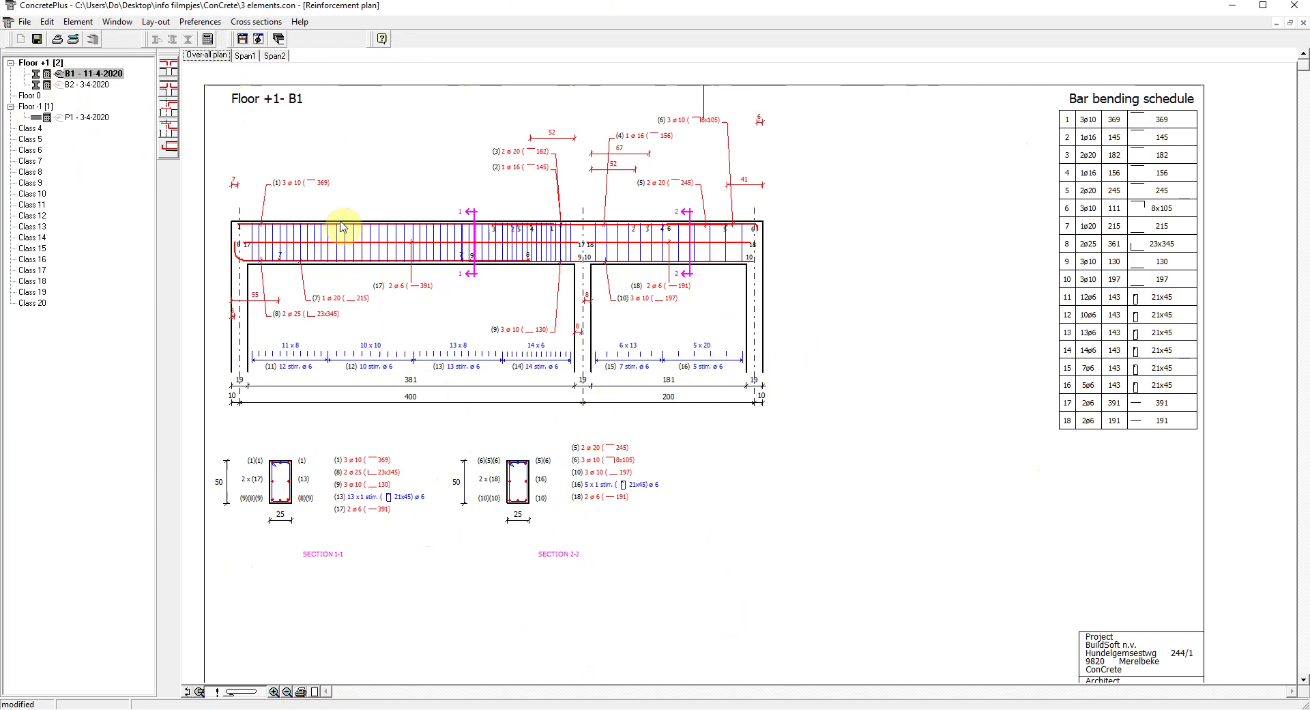
{"action": "double_click", "coordinate": [508, 171]}
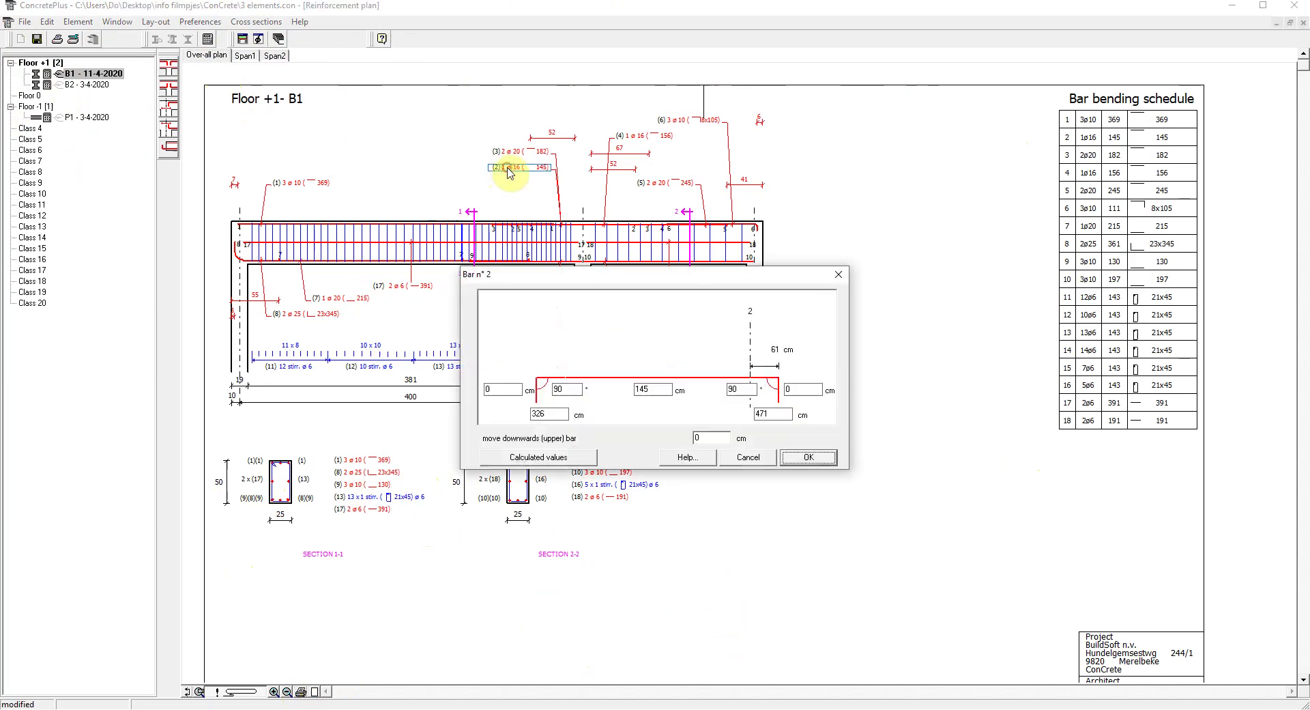
{"action": "left_click", "coordinate": [766, 459]}
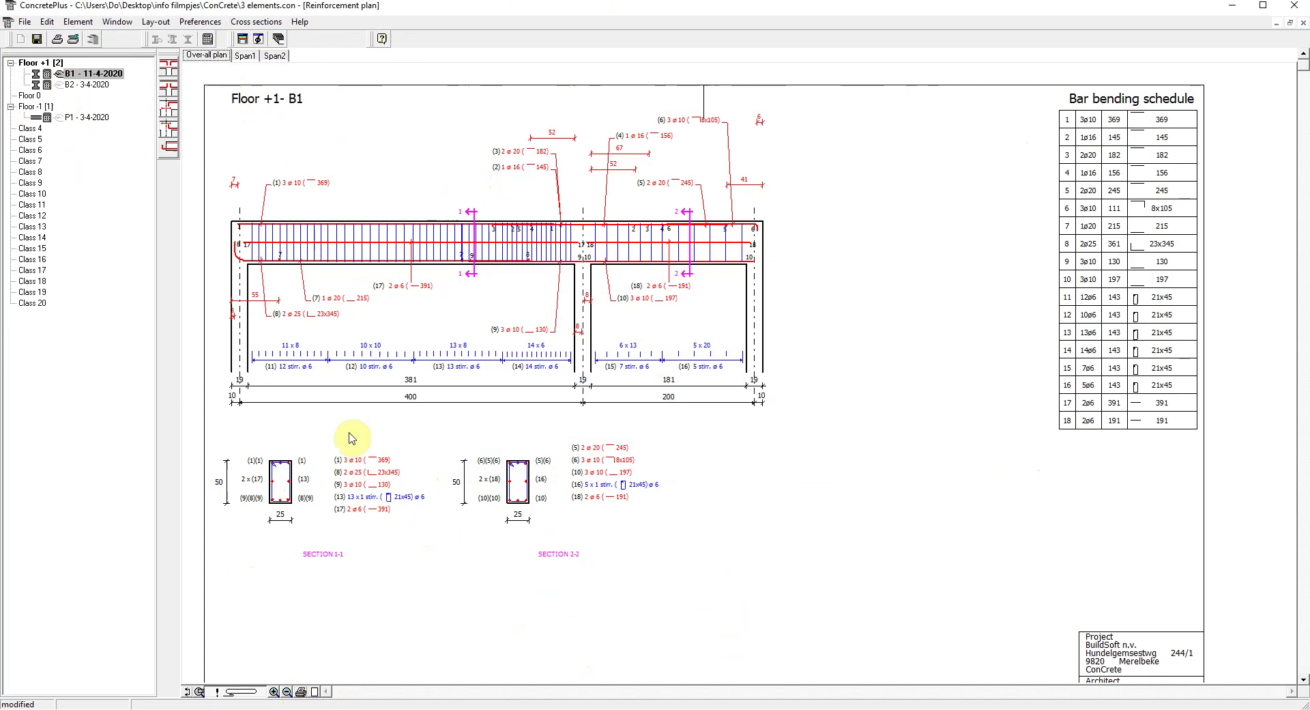
{"action": "double_click", "coordinate": [368, 367]}
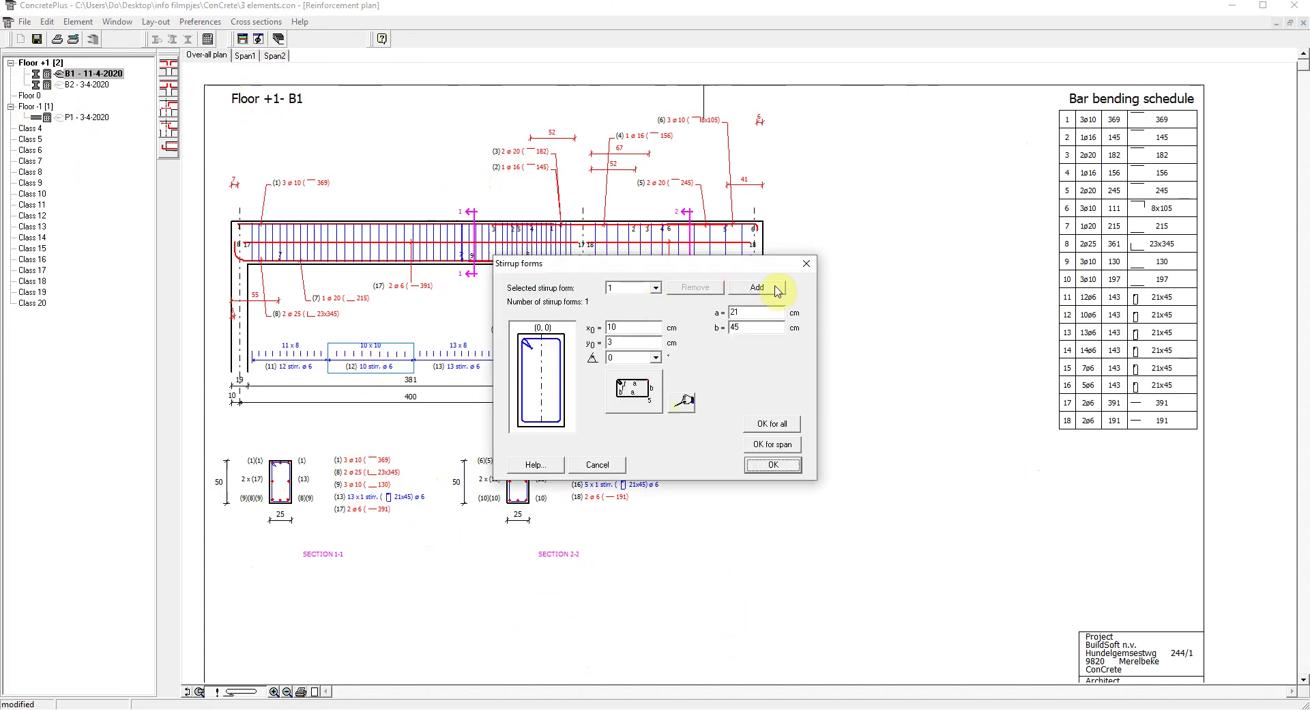
{"action": "left_click", "coordinate": [634, 401]}
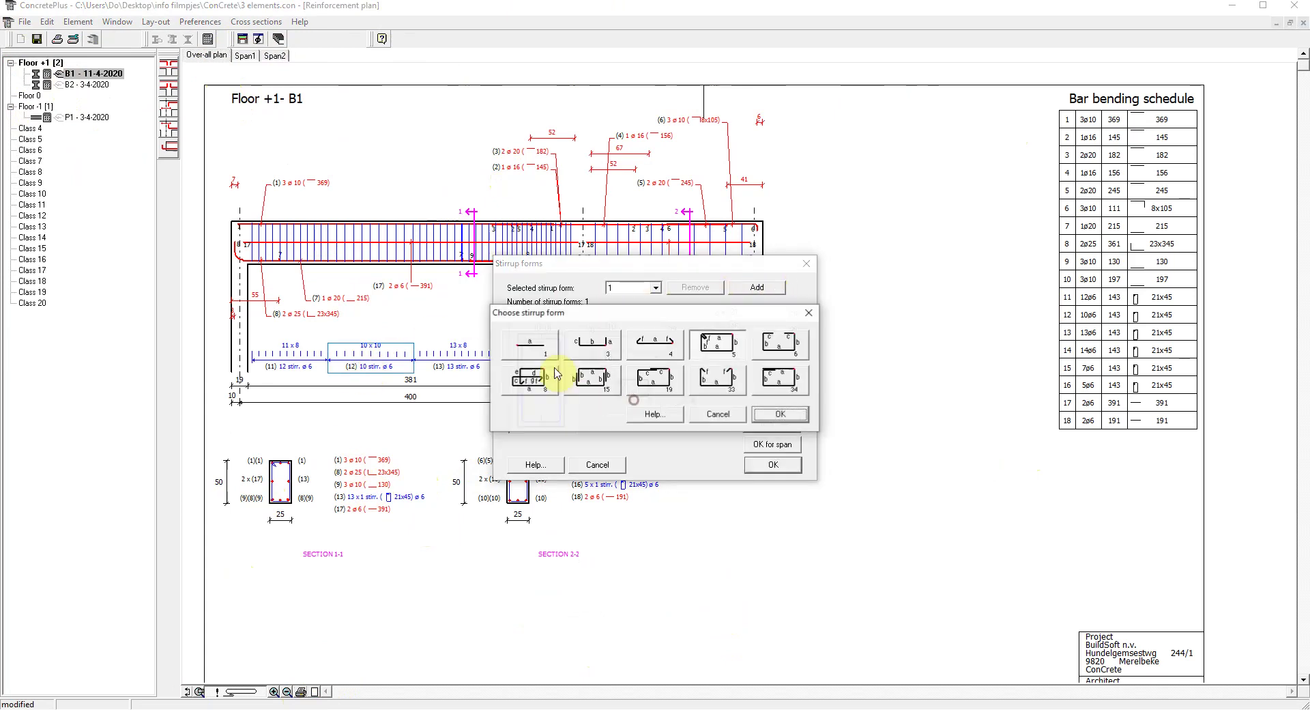
{"action": "left_click", "coordinate": [729, 414]}
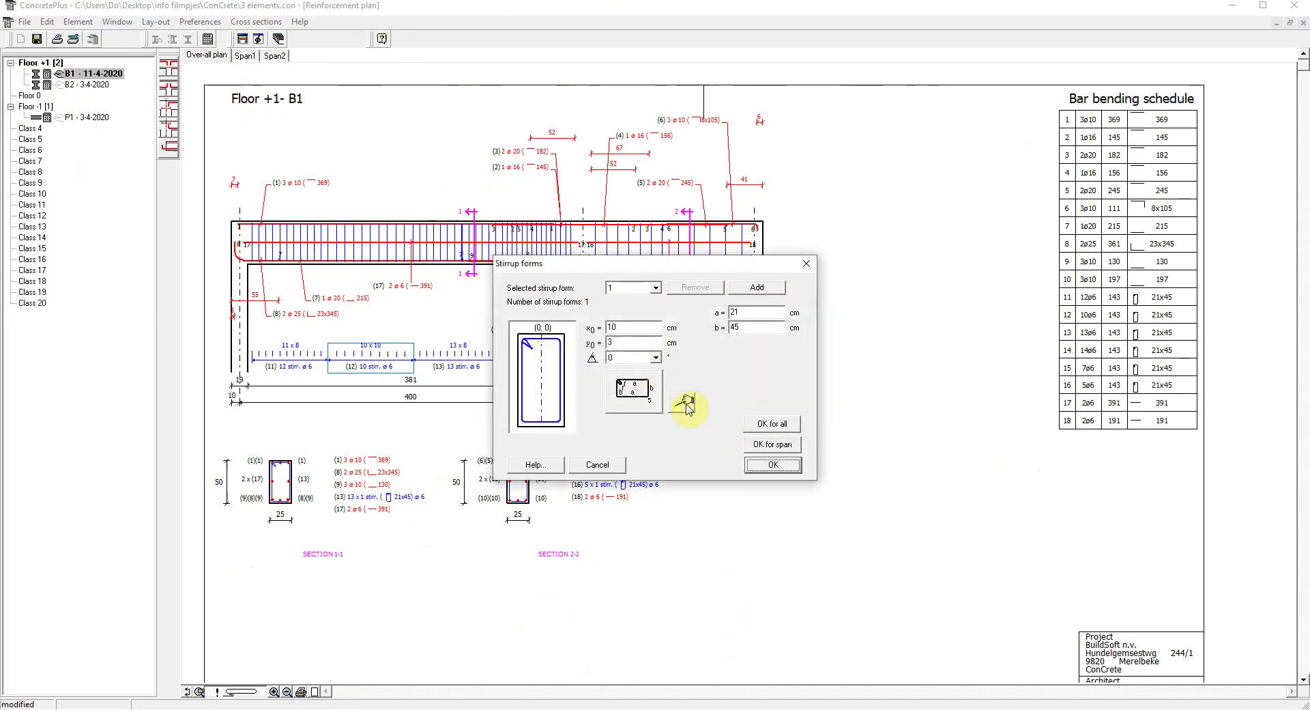
{"action": "left_click", "coordinate": [806, 264]}
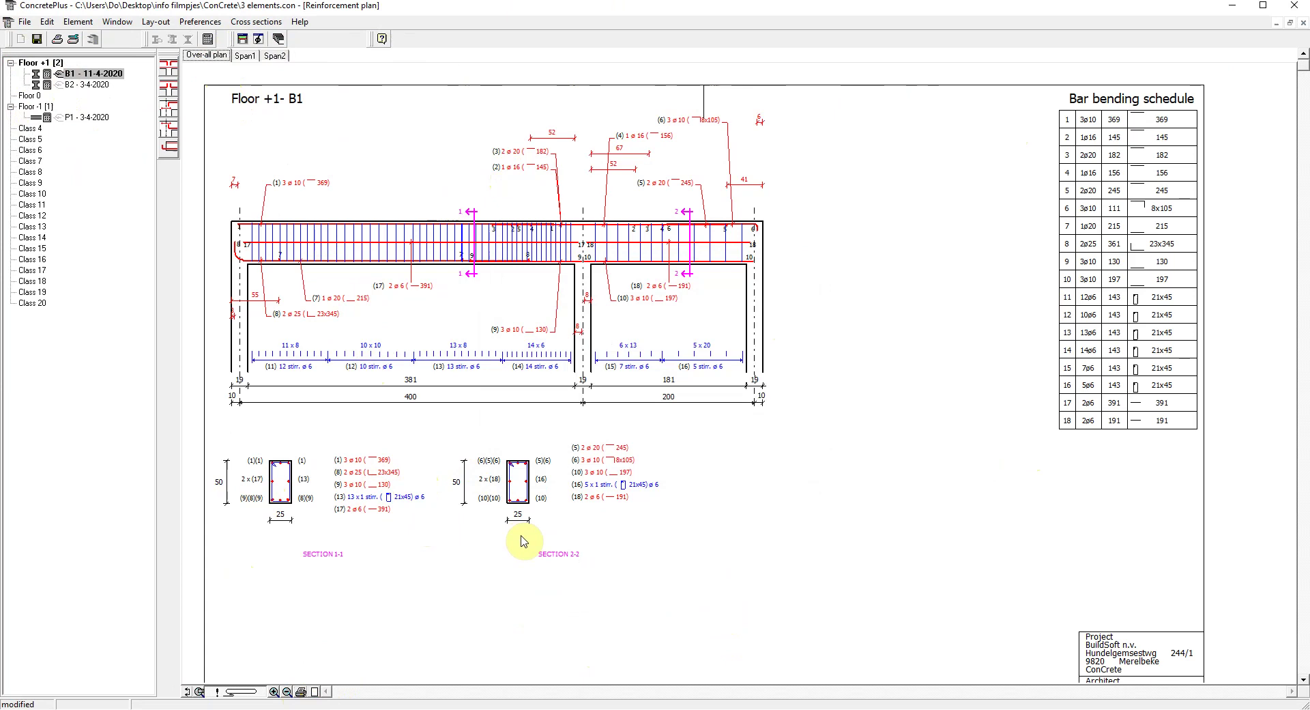
{"action": "left_click", "coordinate": [204, 21]}
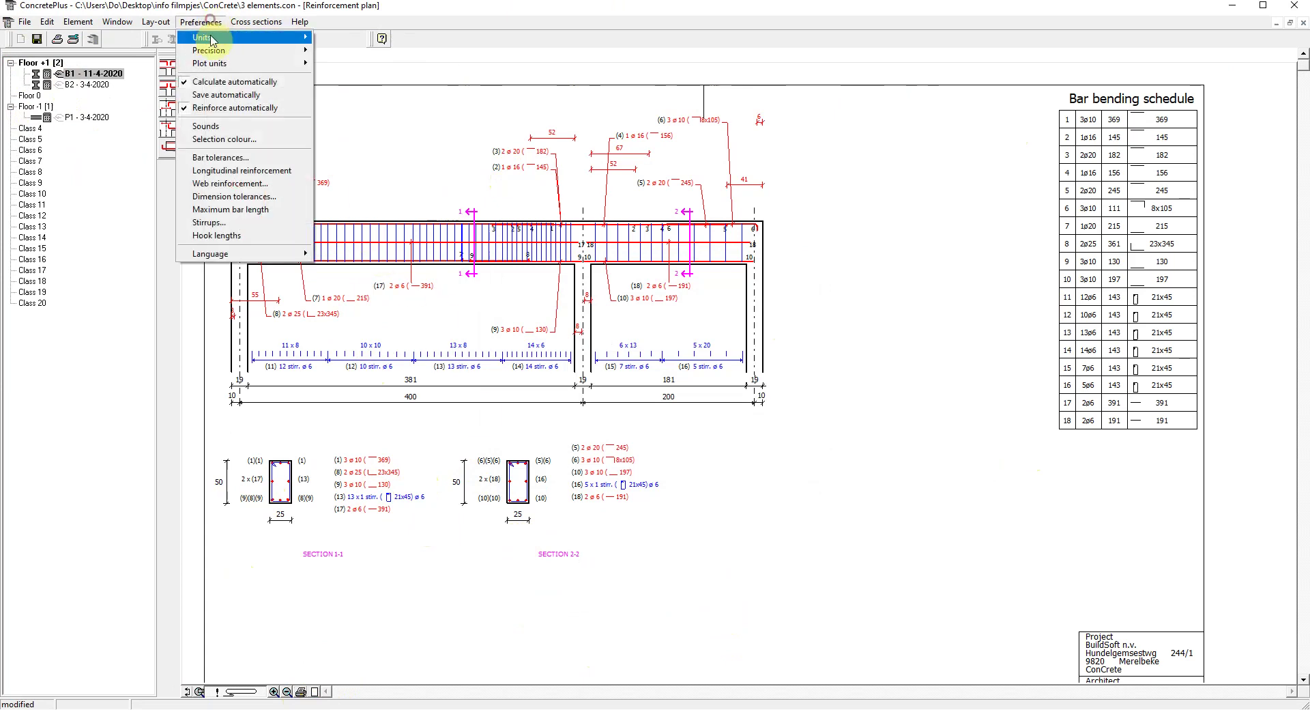
{"action": "left_click", "coordinate": [234, 196]}
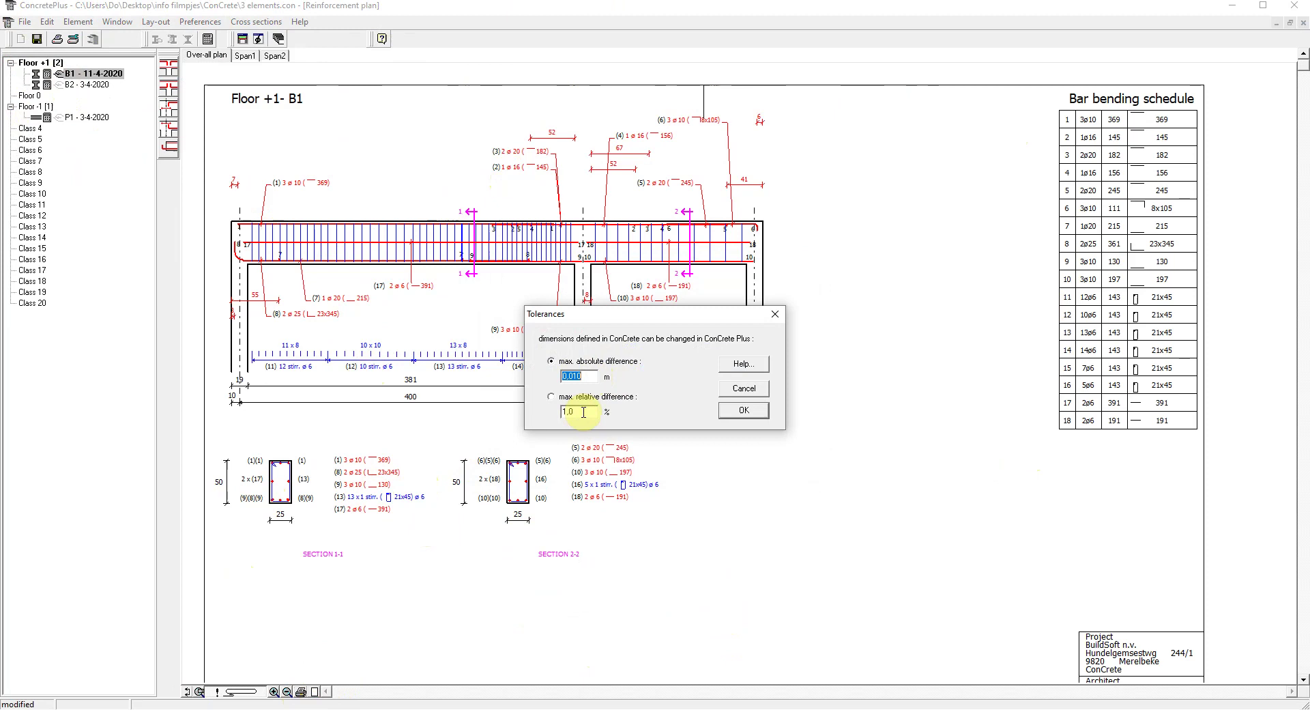
{"action": "left_click", "coordinate": [750, 408]}
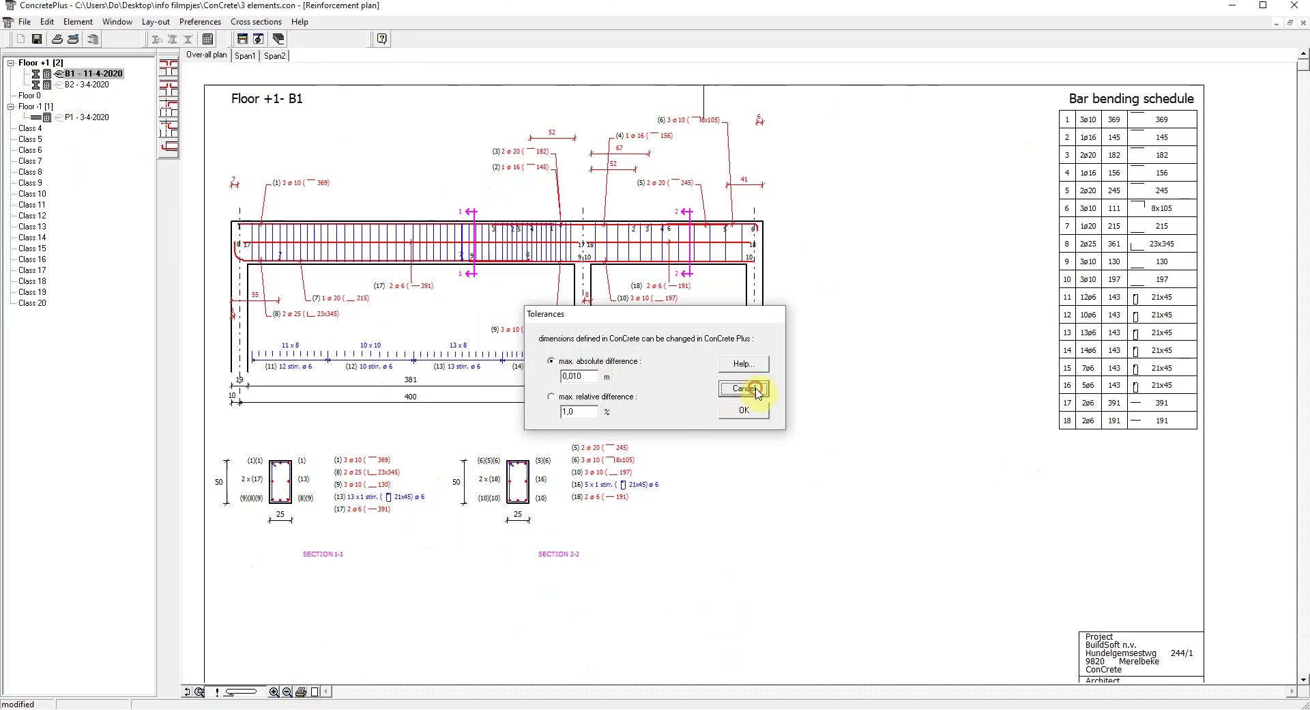
Step: Change B1's first span from 400 to 401 cm and acknowledge the three warnings
{"action": "left_click", "coordinate": [413, 401]}
{"action": "type", "text": "4"}
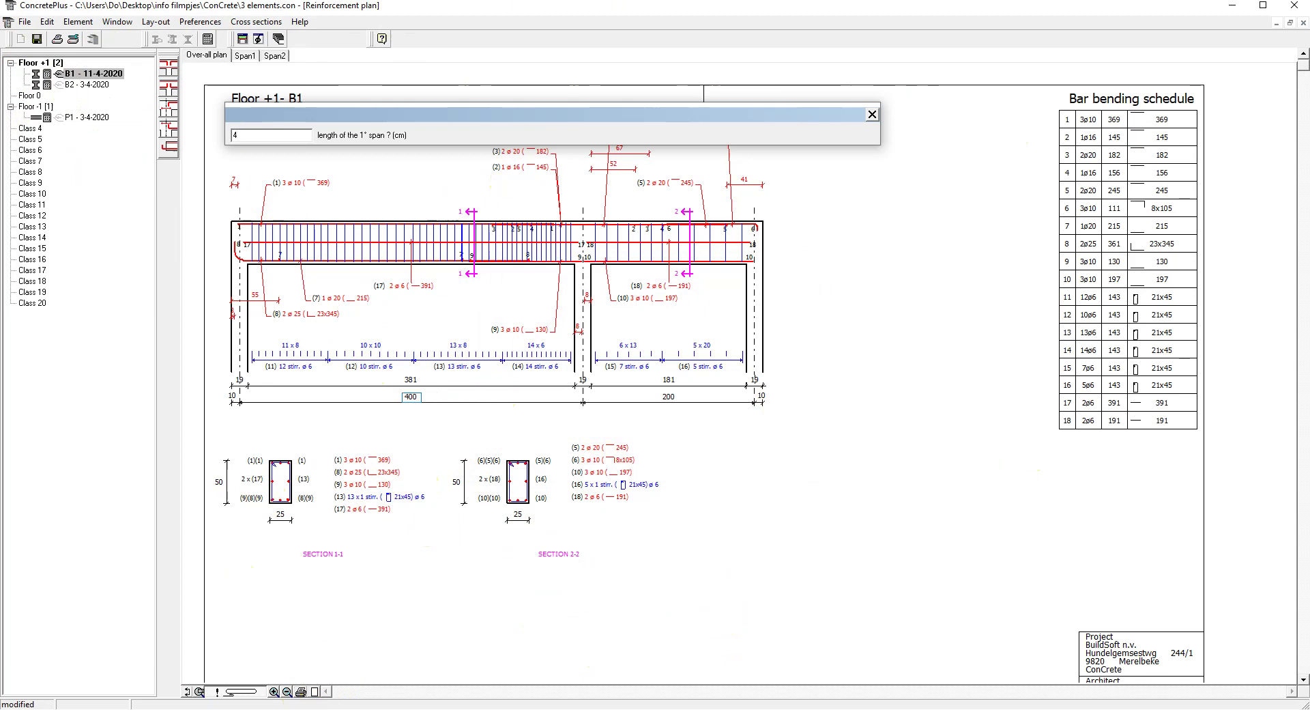
{"action": "type", "text": "01"}
{"action": "key", "text": "Return"}
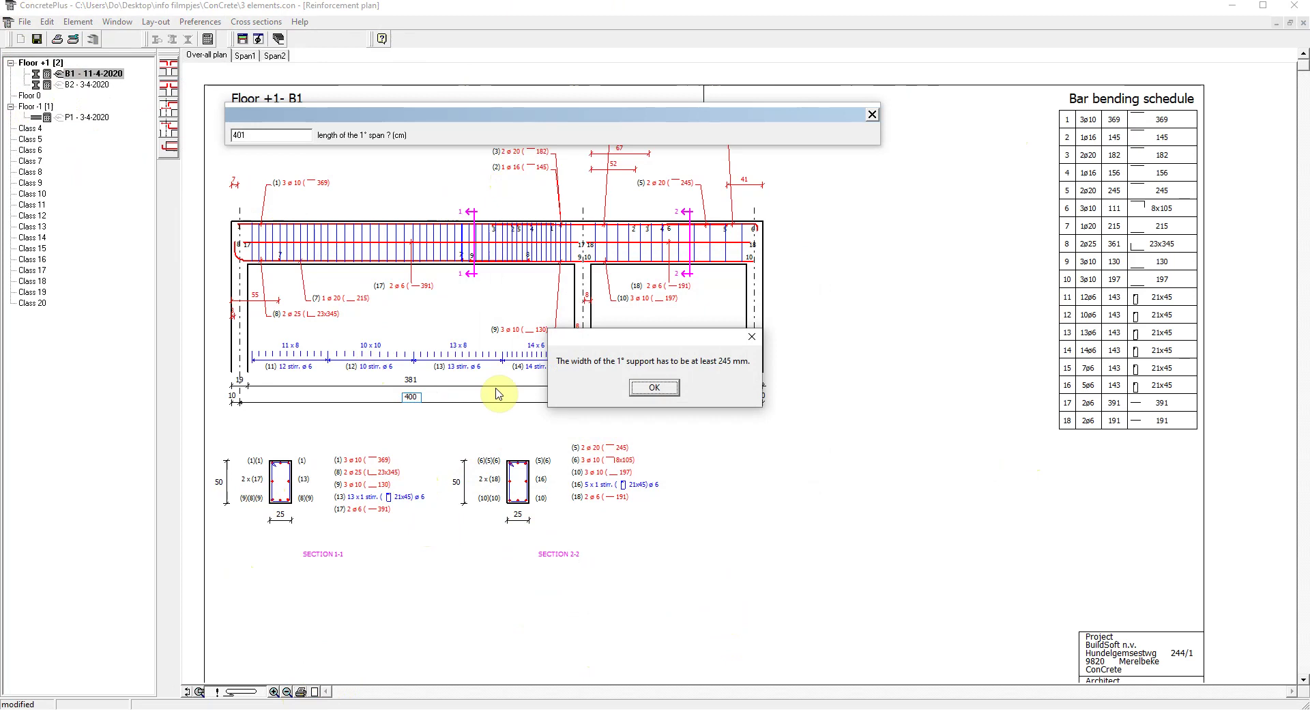
{"action": "left_click", "coordinate": [653, 388]}
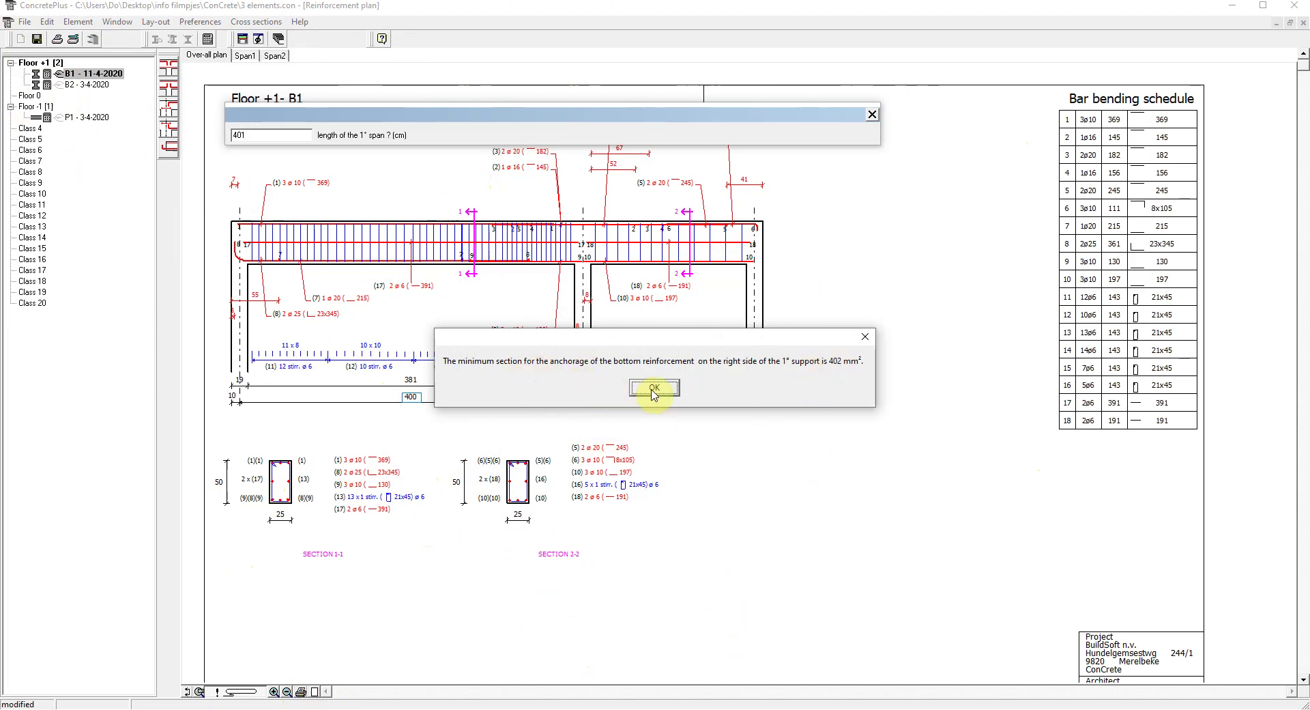
{"action": "left_click", "coordinate": [653, 390]}
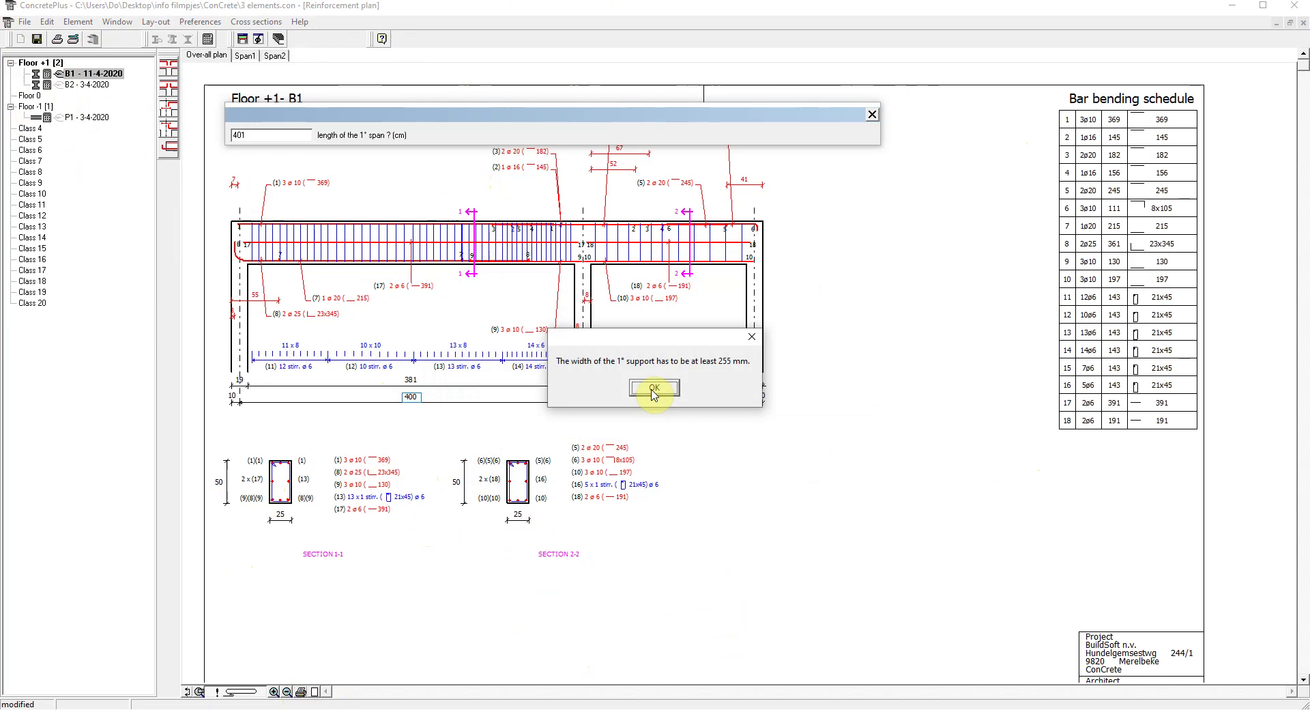
{"action": "left_click", "coordinate": [652, 391]}
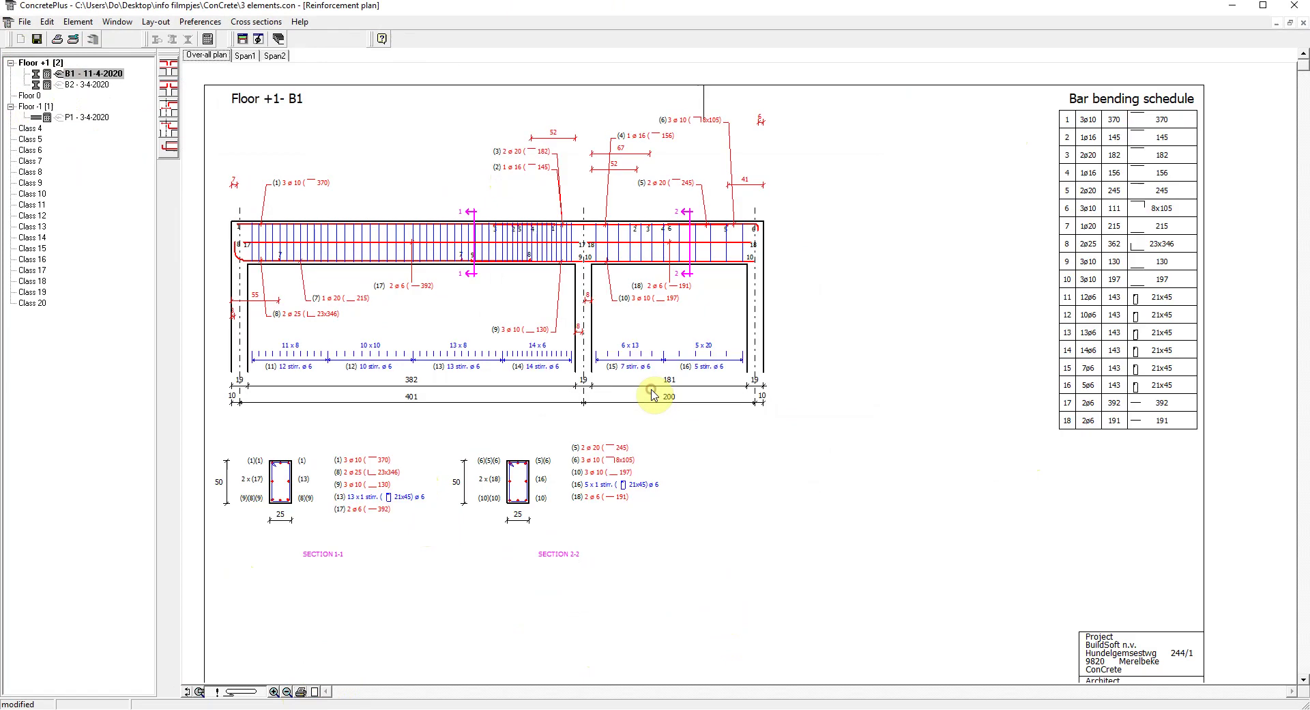
Step: Set both B1 support widths from 19 to 26 cm
{"action": "left_click", "coordinate": [239, 382]}
{"action": "type", "text": "26"}
{"action": "key", "text": "Return"}
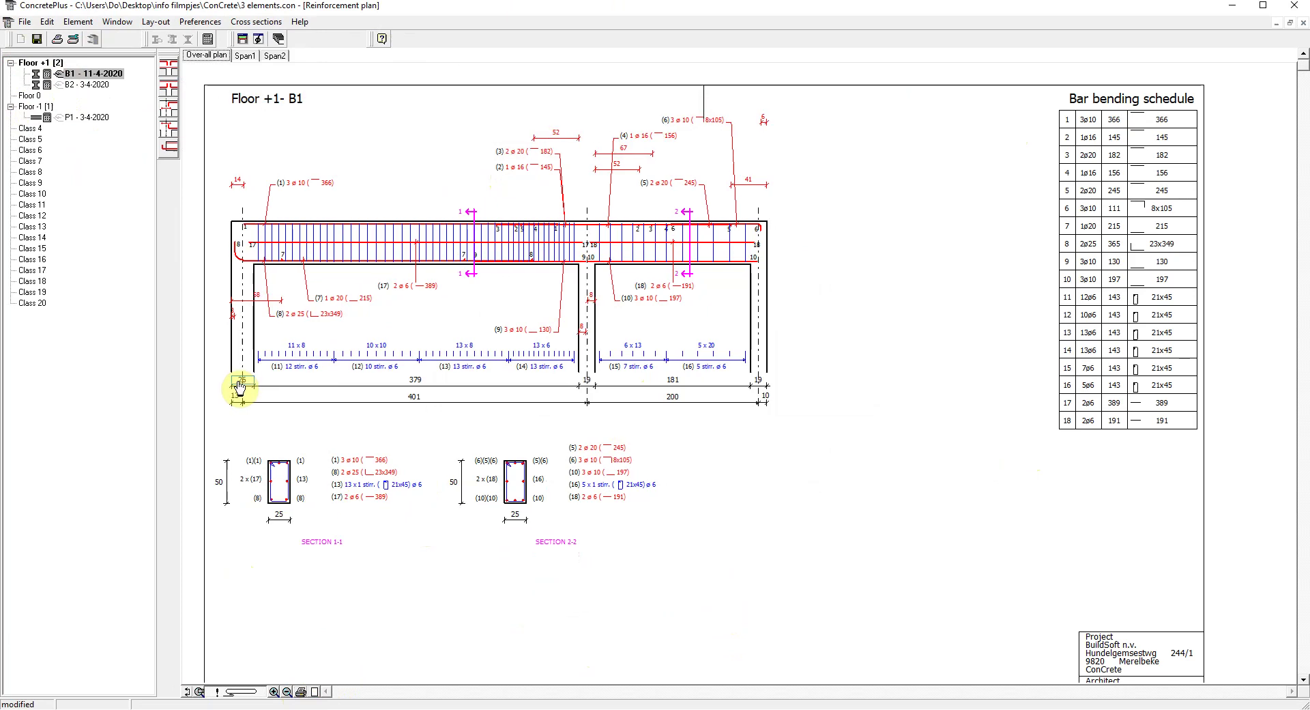
{"action": "left_click", "coordinate": [759, 381]}
{"action": "type", "text": "26"}
{"action": "key", "text": "Return"}
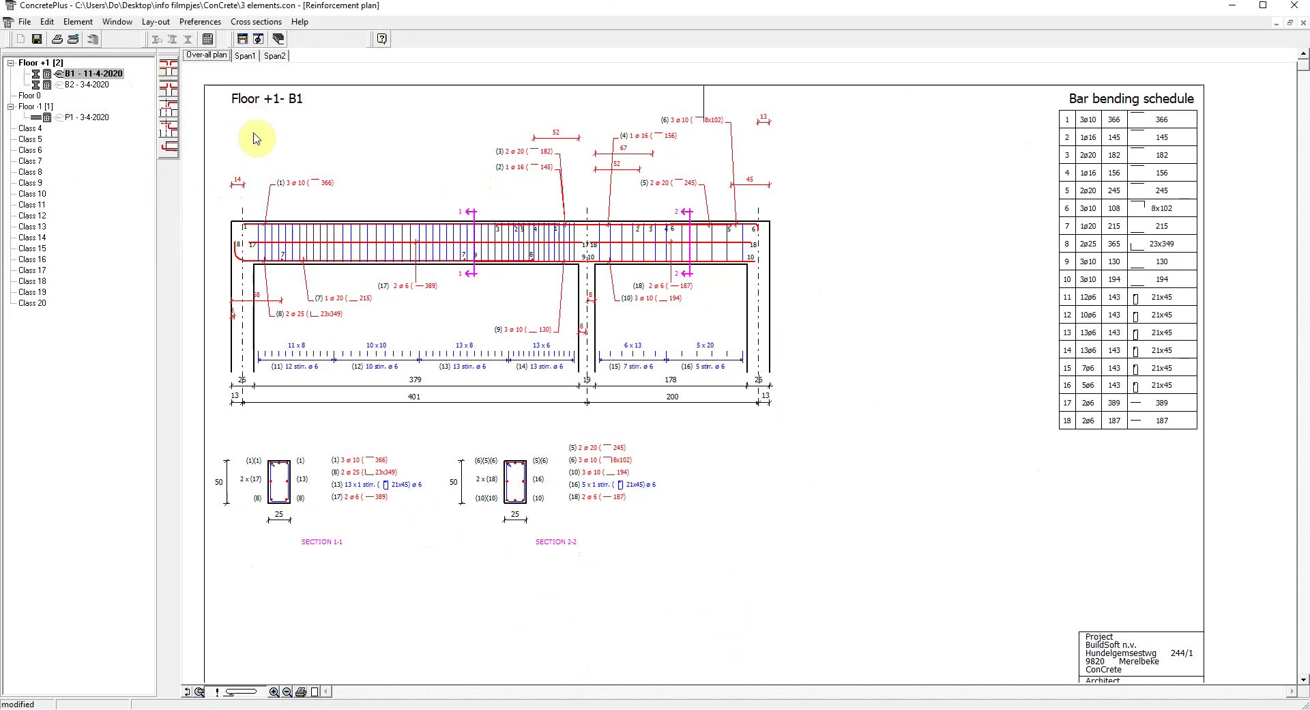
Step: Try the bar 6 and anchorage options, keep the discontinuous layout, and open Diameter determination
{"action": "left_click", "coordinate": [172, 74]}
{"action": "left_click", "coordinate": [172, 74]}
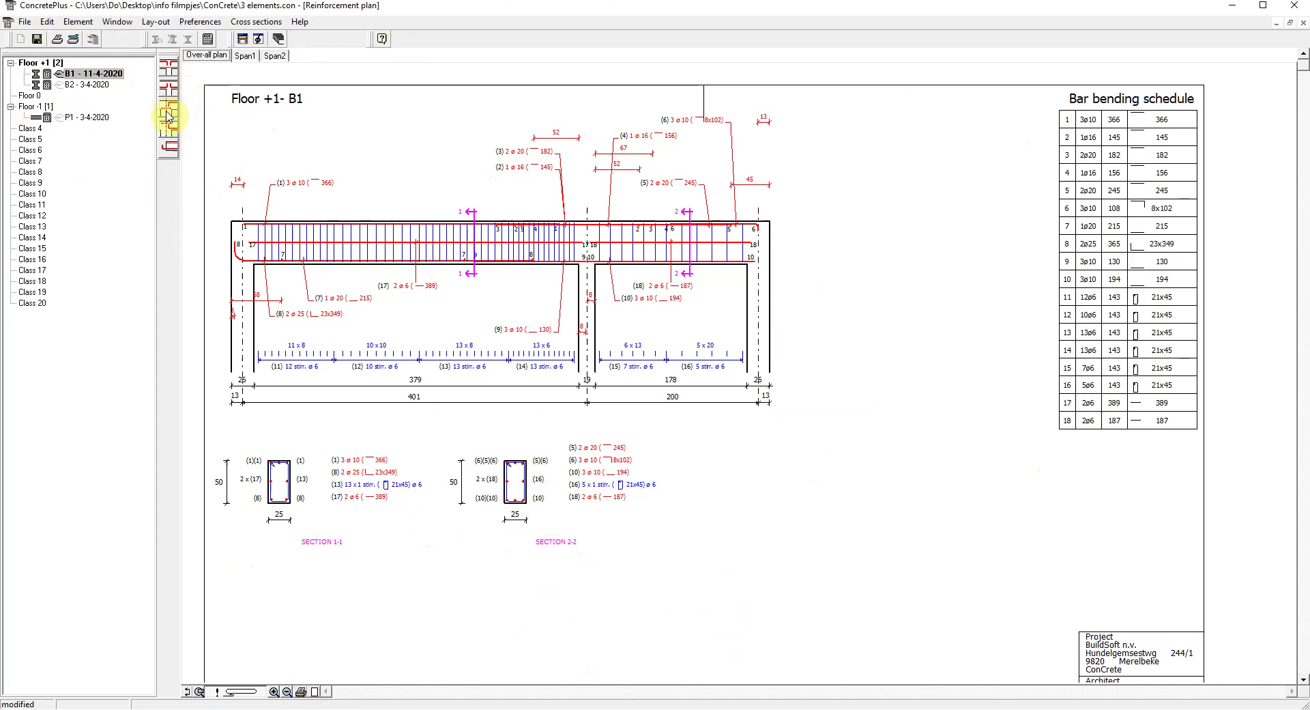
{"action": "left_click", "coordinate": [167, 116]}
{"action": "left_click", "coordinate": [168, 116]}
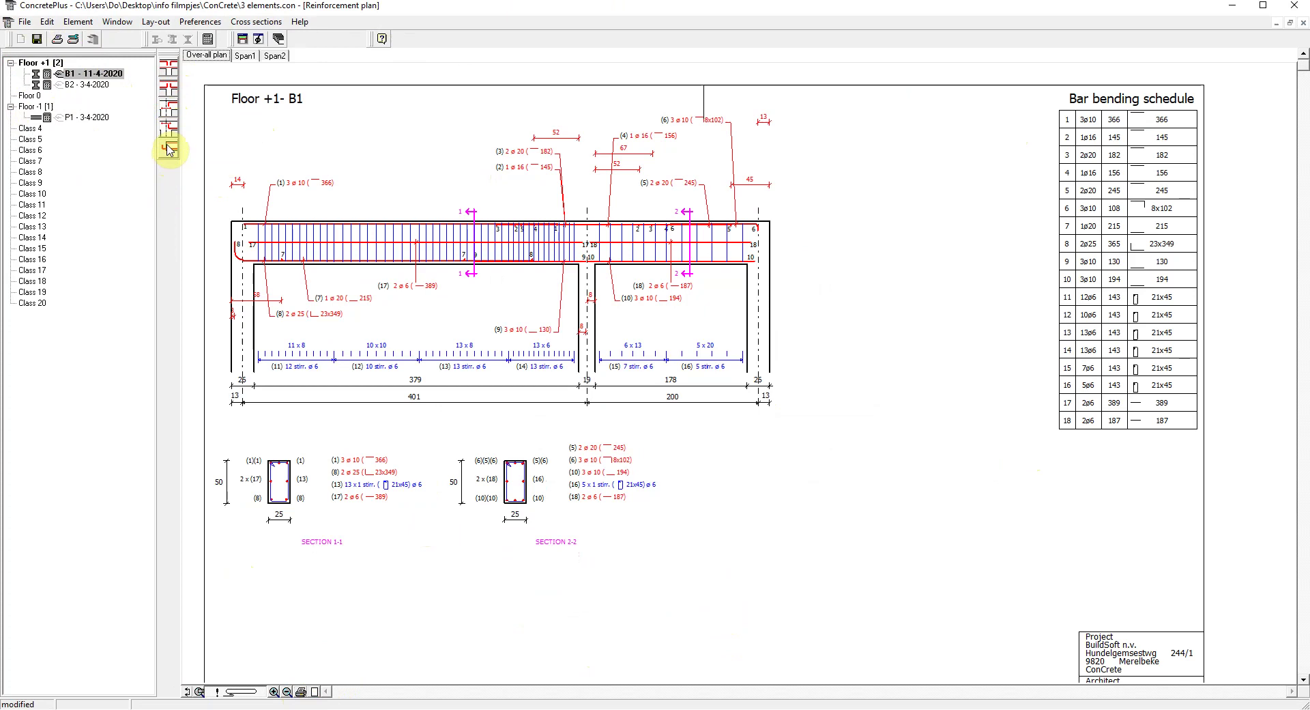
{"action": "left_click", "coordinate": [169, 149]}
{"action": "left_click", "coordinate": [171, 153]}
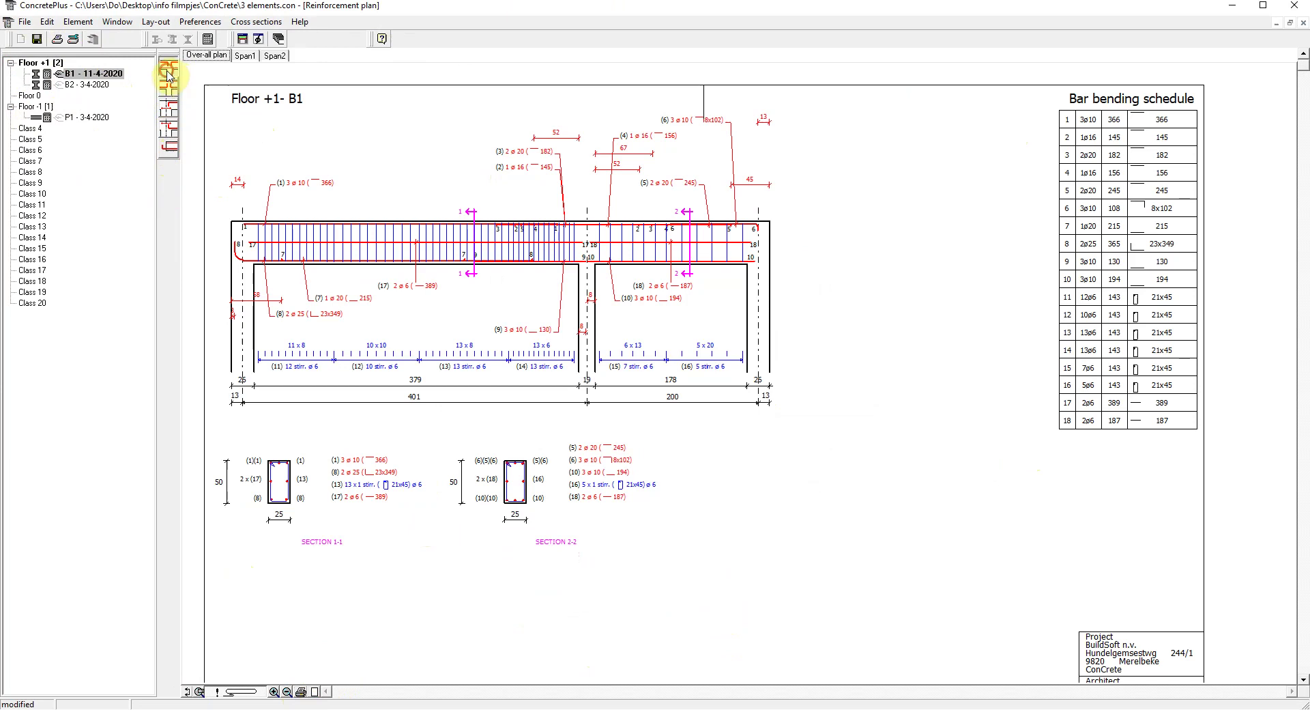
{"action": "left_click", "coordinate": [169, 73]}
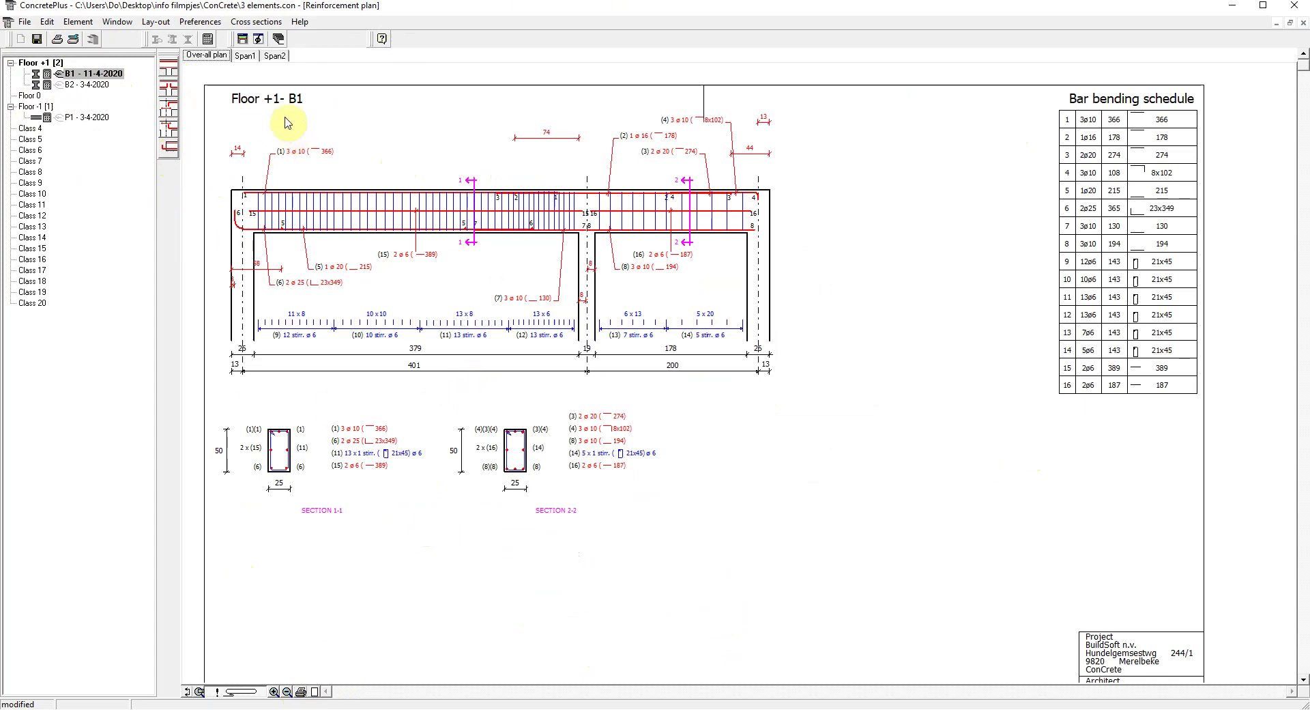
{"action": "left_click", "coordinate": [258, 41]}
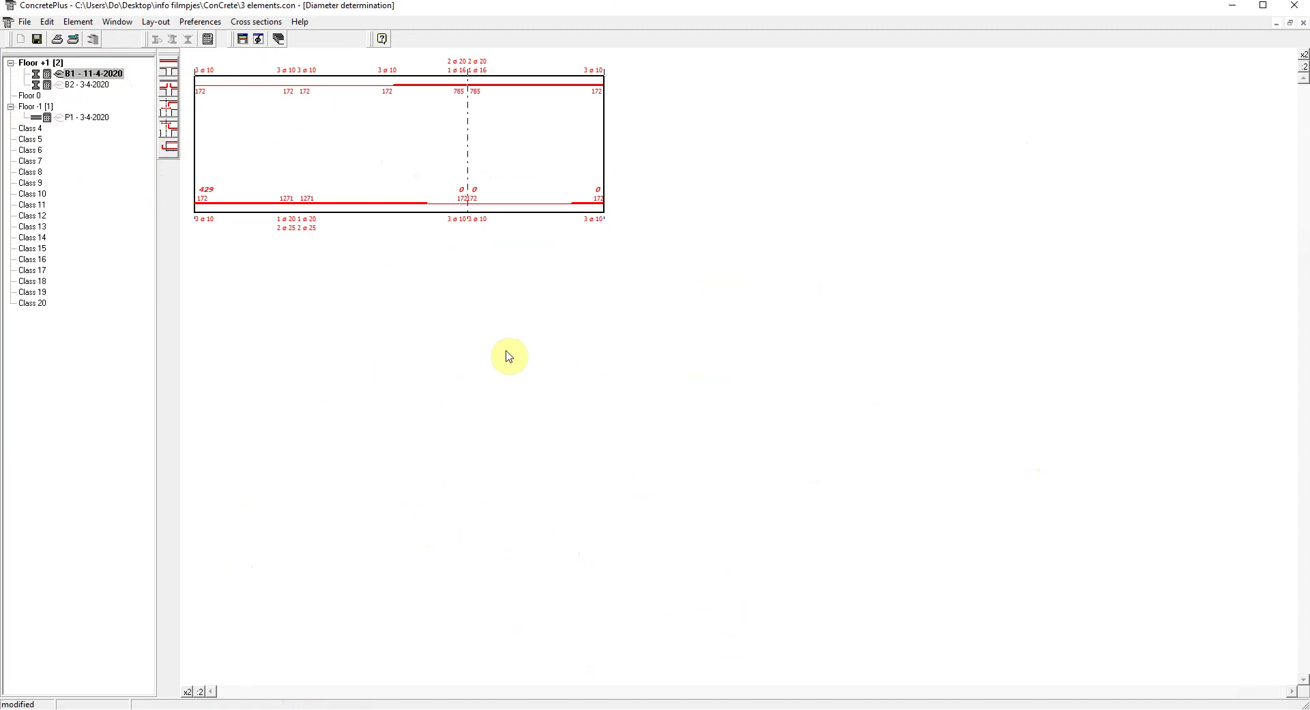
Step: Double the diameter diagram's horizontal scale, keeping the vertical scale at normal
{"action": "left_click", "coordinate": [187, 691]}
{"action": "left_click", "coordinate": [1304, 55]}
{"action": "left_click", "coordinate": [1303, 55]}
{"action": "left_click", "coordinate": [1305, 67]}
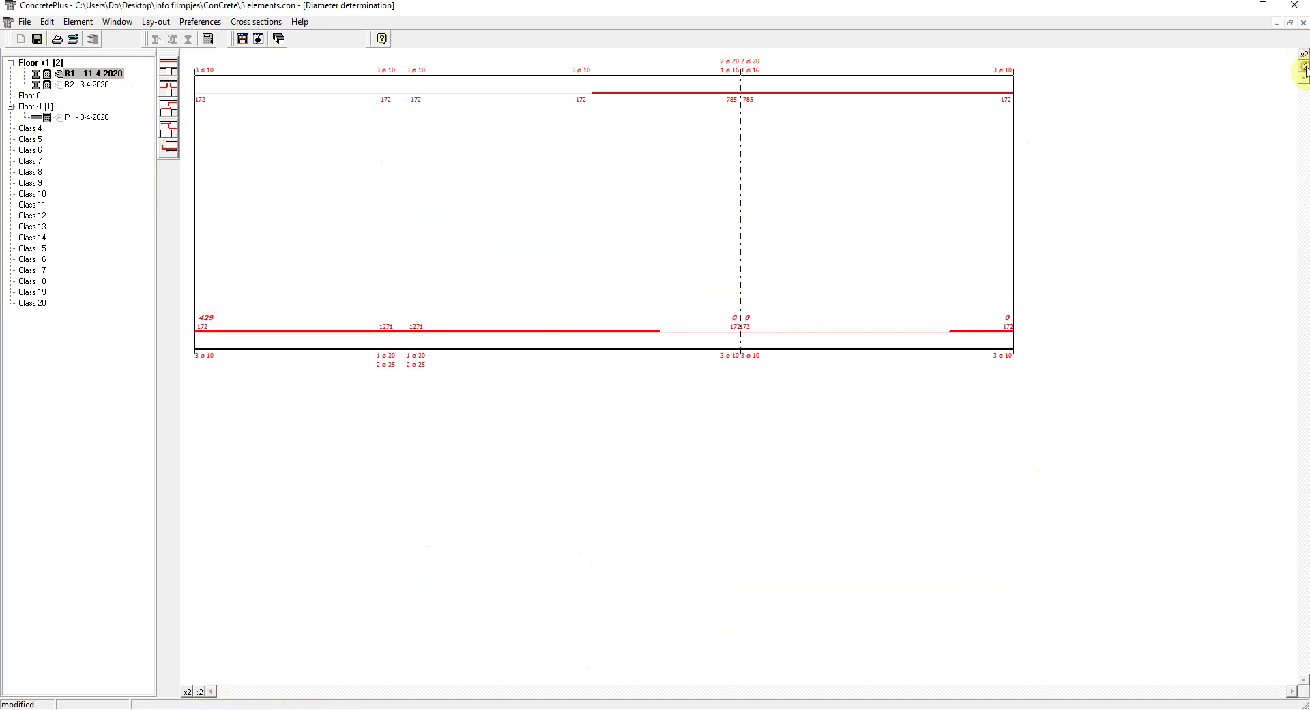
{"action": "left_click", "coordinate": [1304, 67]}
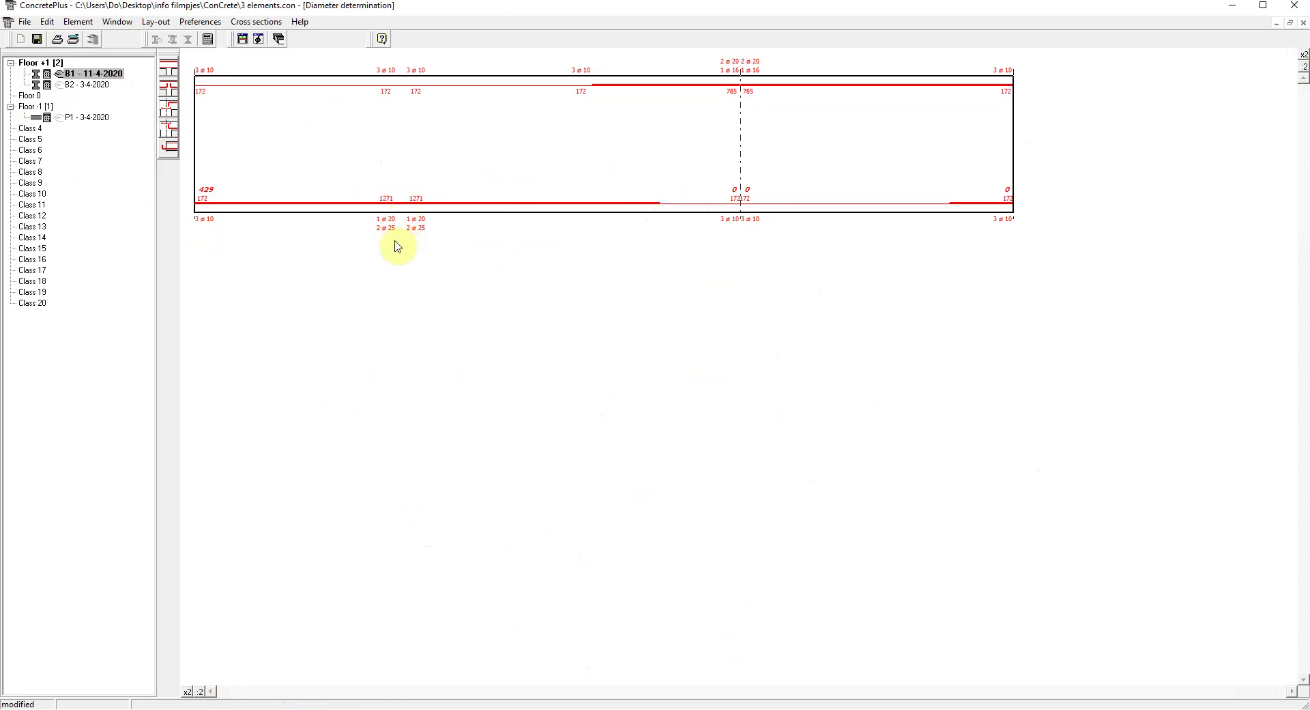
{"action": "left_click", "coordinate": [392, 200]}
{"action": "left_click", "coordinate": [661, 387]}
{"action": "left_click", "coordinate": [632, 444]}
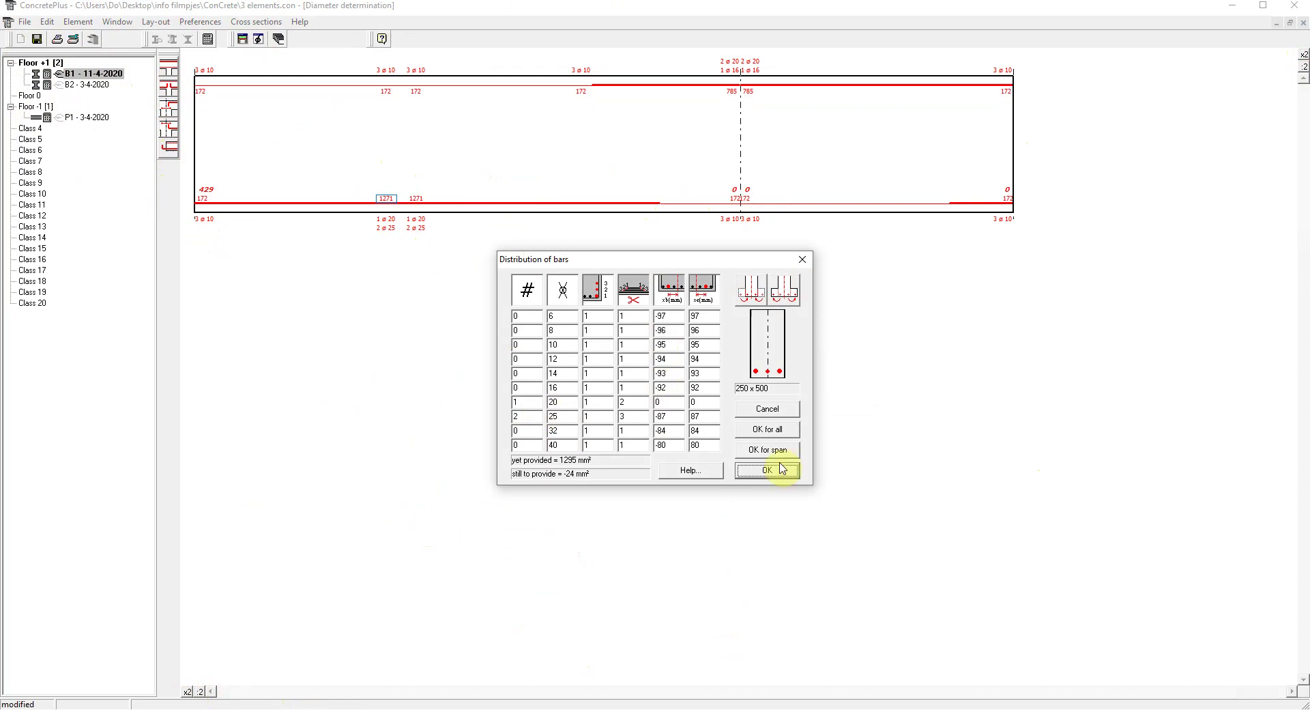
{"action": "left_click", "coordinate": [791, 410]}
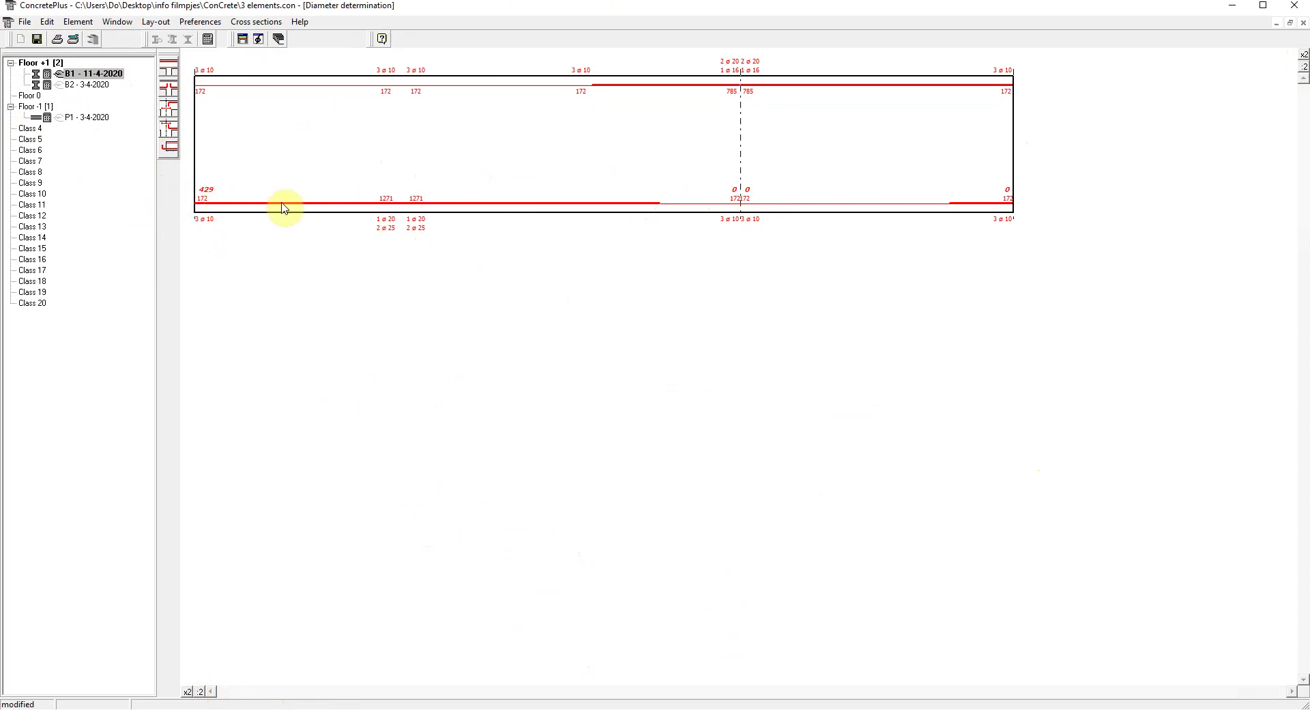
Step: Assign 3 ø 16 anchorage bars with setting 2 to the 429 mm² left-end requirement
{"action": "left_click", "coordinate": [210, 195]}
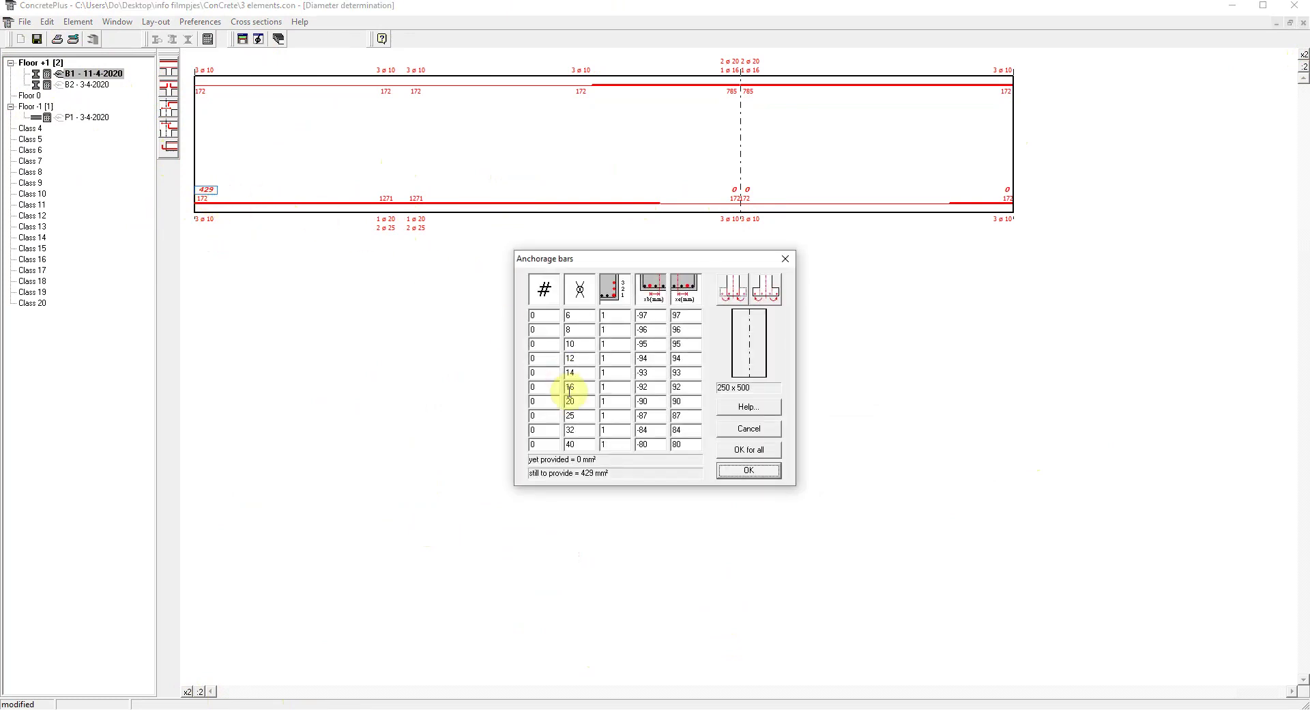
{"action": "double_click", "coordinate": [535, 387]}
{"action": "type", "text": "3"}
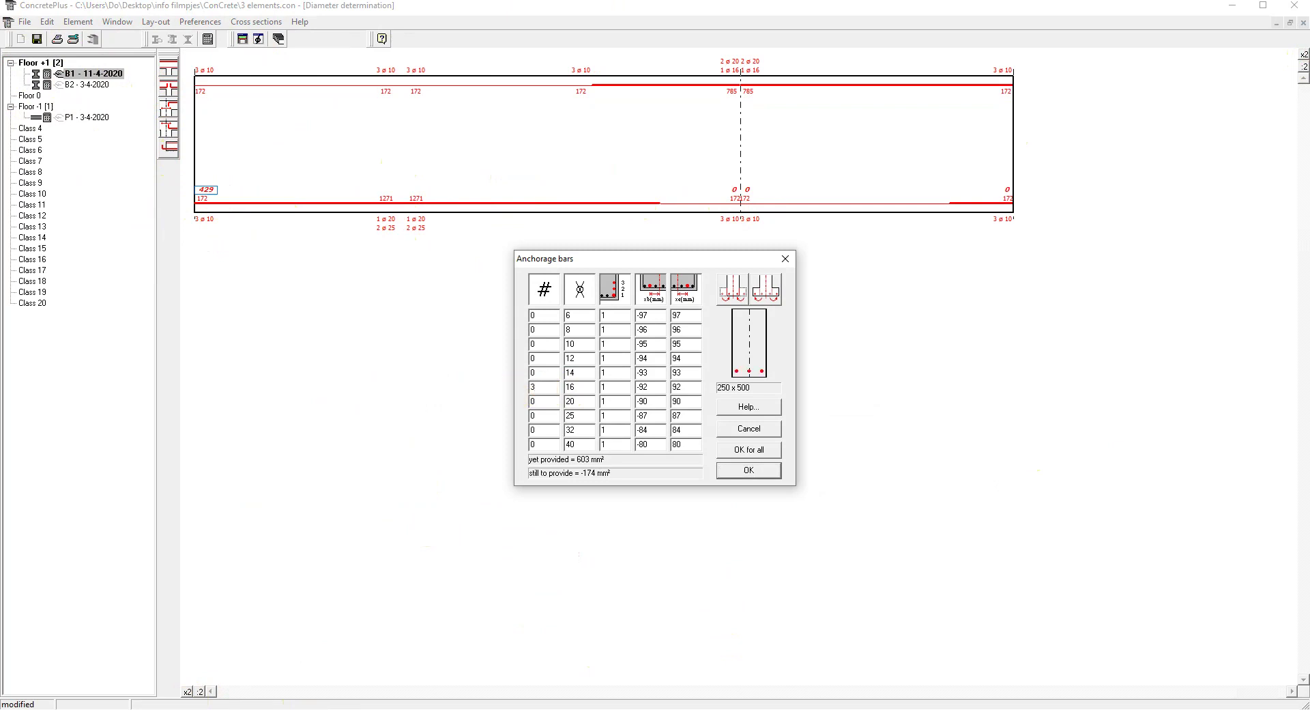
{"action": "double_click", "coordinate": [608, 391]}
{"action": "type", "text": "2"}
{"action": "left_click", "coordinate": [755, 473]}
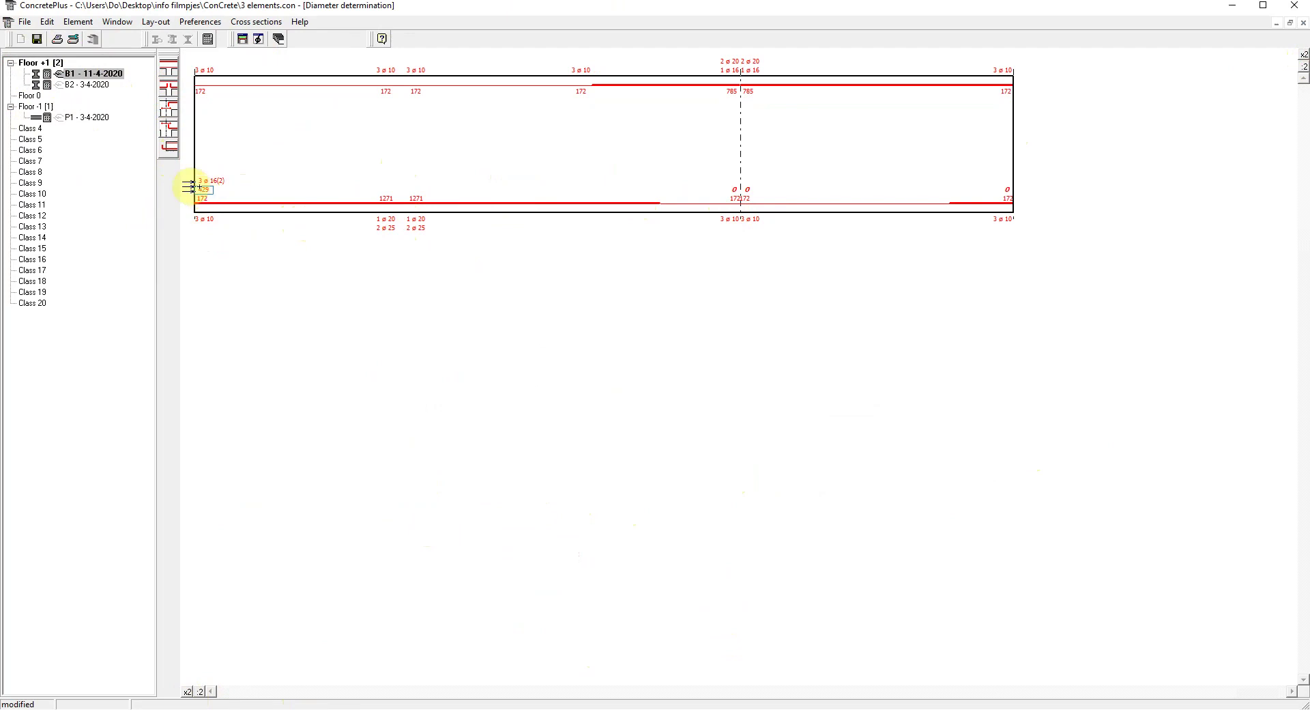
Step: Copy the 3 ø 16(2) anchorage bars to both sides of the centre support and to B1's right end
{"action": "left_click_drag", "start_coordinate": [202, 191], "coordinate": [251, 188]}
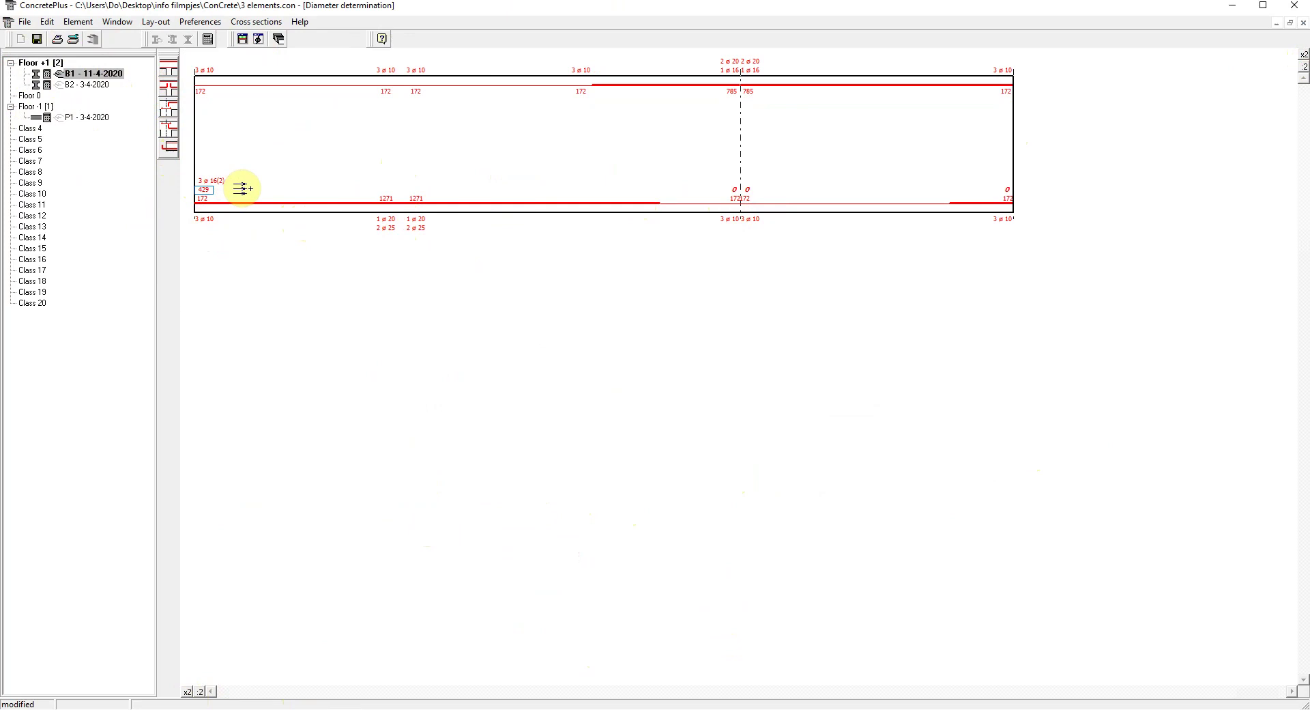
{"action": "left_click_drag", "start_coordinate": [243, 189], "coordinate": [726, 190]}
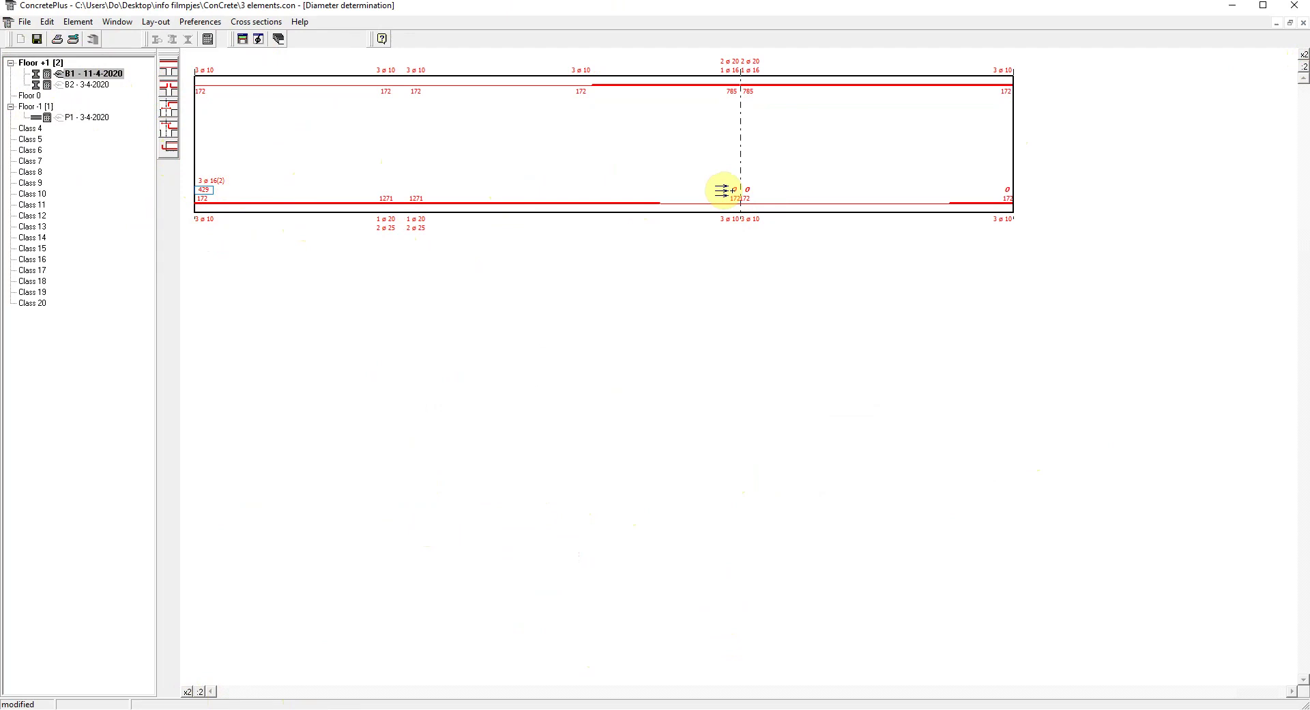
{"action": "left_click_drag", "start_coordinate": [726, 189], "coordinate": [741, 191]}
{"action": "left_click_drag", "start_coordinate": [949, 184], "coordinate": [1001, 188]}
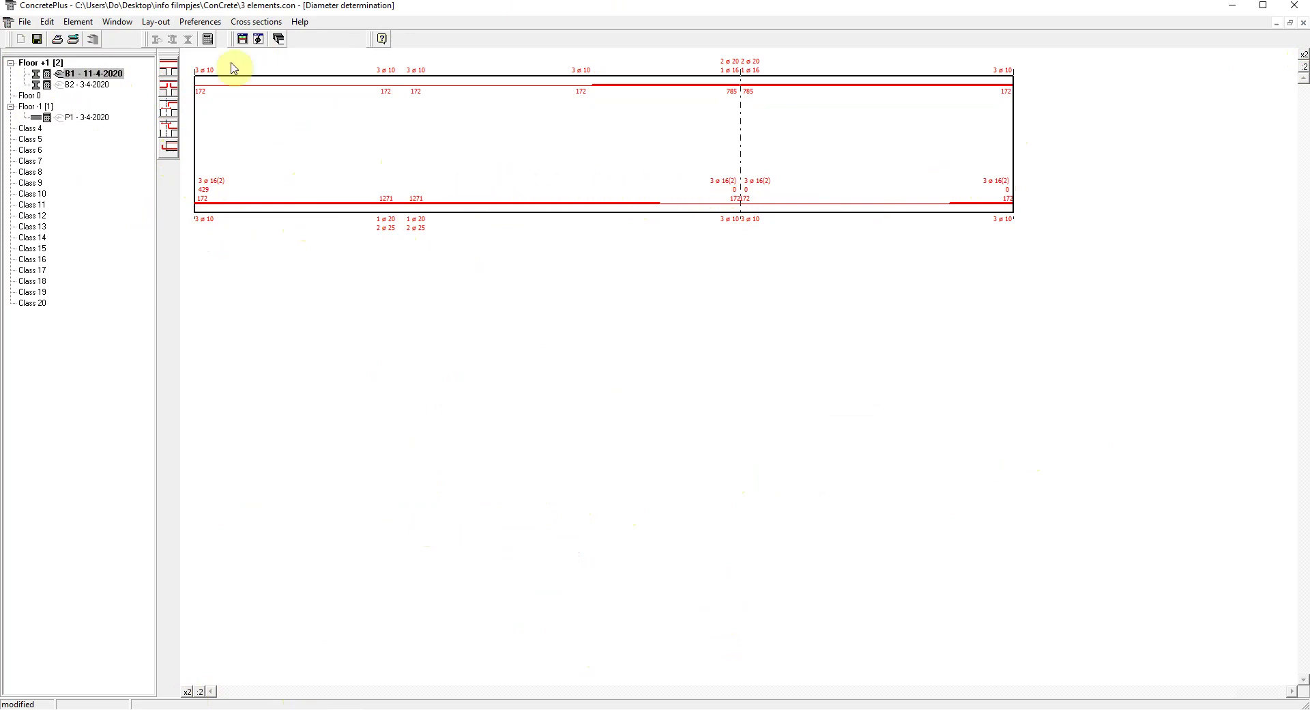
Step: On B1's reinforcement plan, try continuous anchorage, inspect bar (9) 3 ø 16(2), then revert to discontinuous anchorage
{"action": "left_click", "coordinate": [241, 39]}
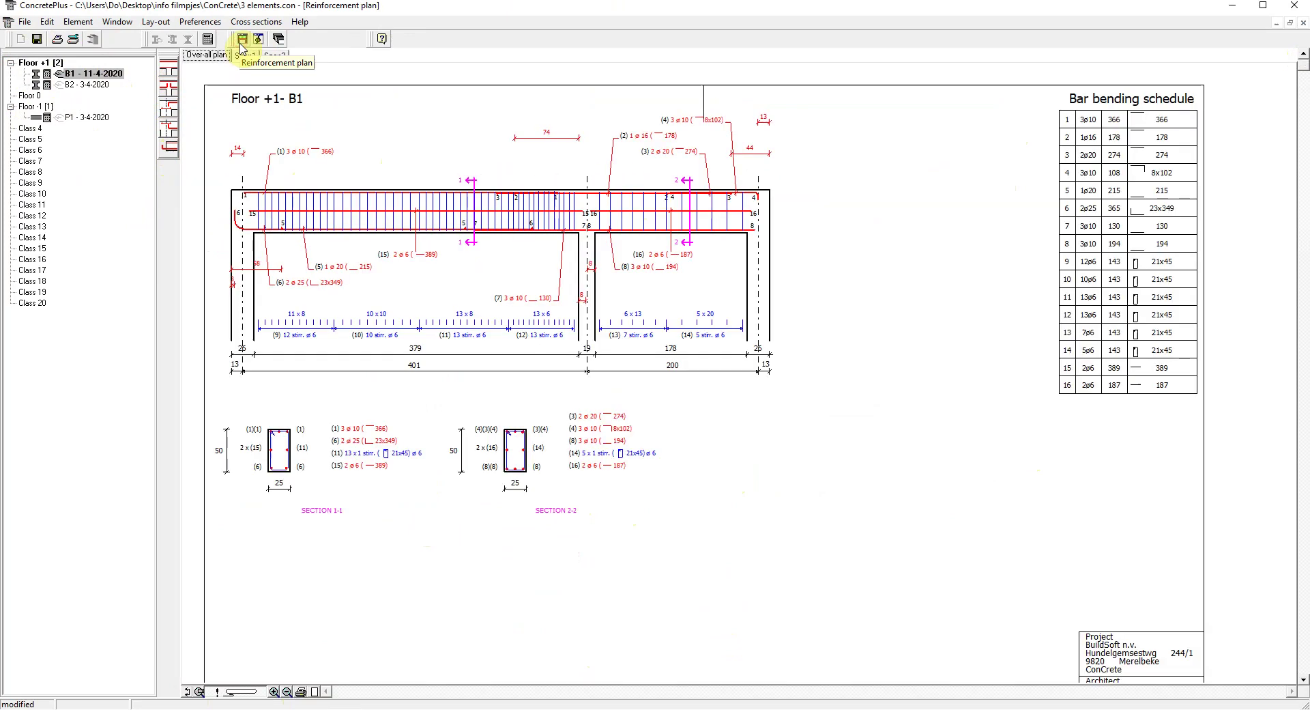
{"action": "left_click", "coordinate": [477, 187]}
{"action": "left_click_drag", "start_coordinate": [477, 186], "coordinate": [479, 187]}
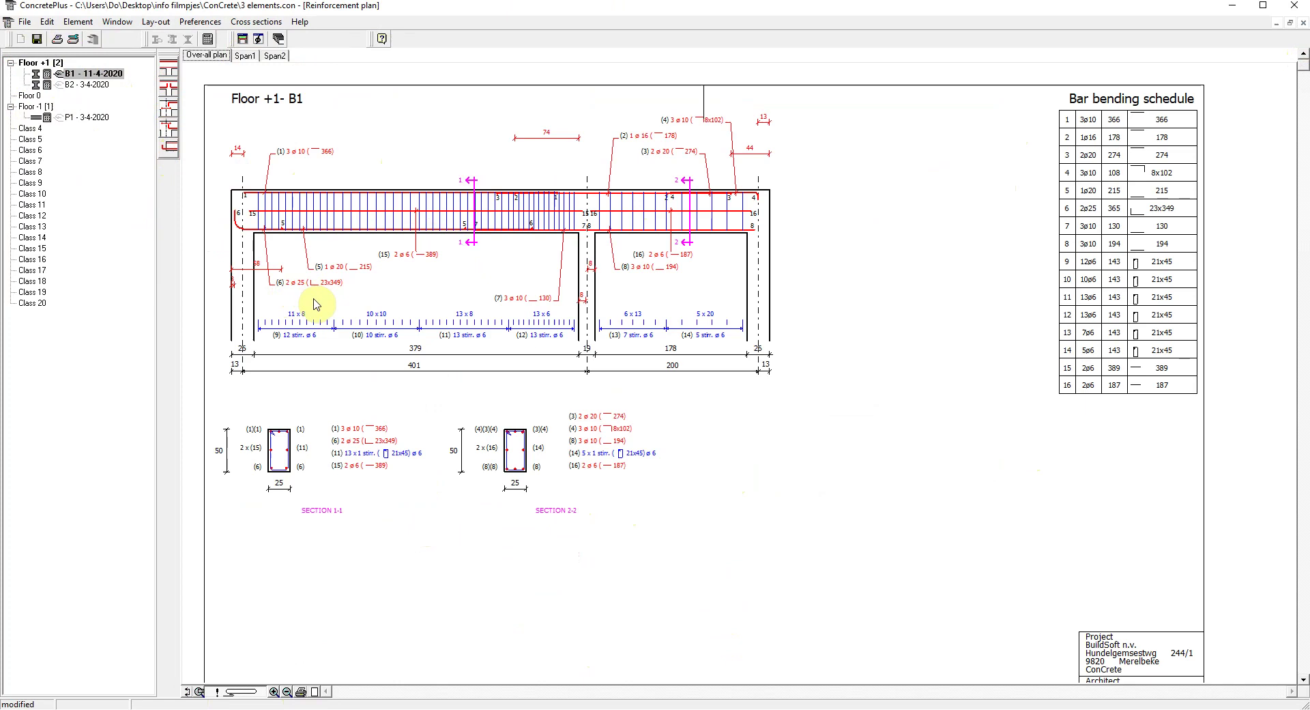
{"action": "left_click", "coordinate": [171, 151]}
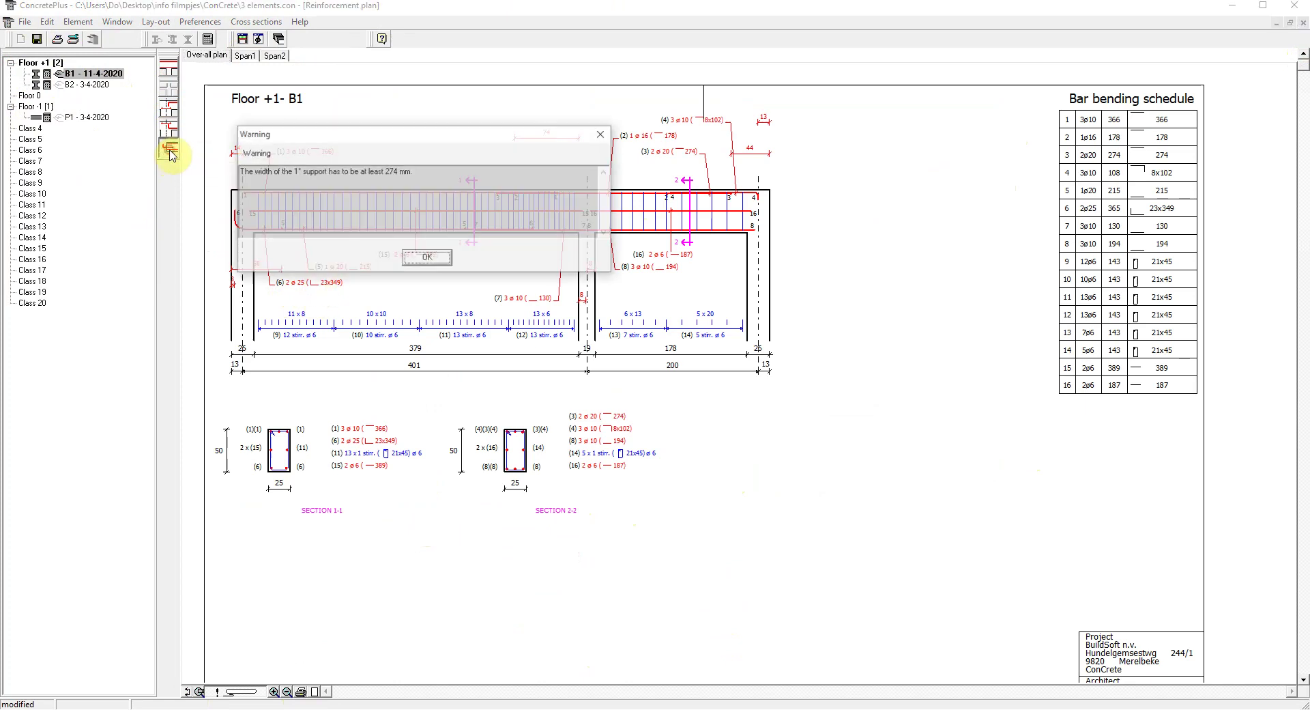
{"action": "left_click", "coordinate": [427, 258]}
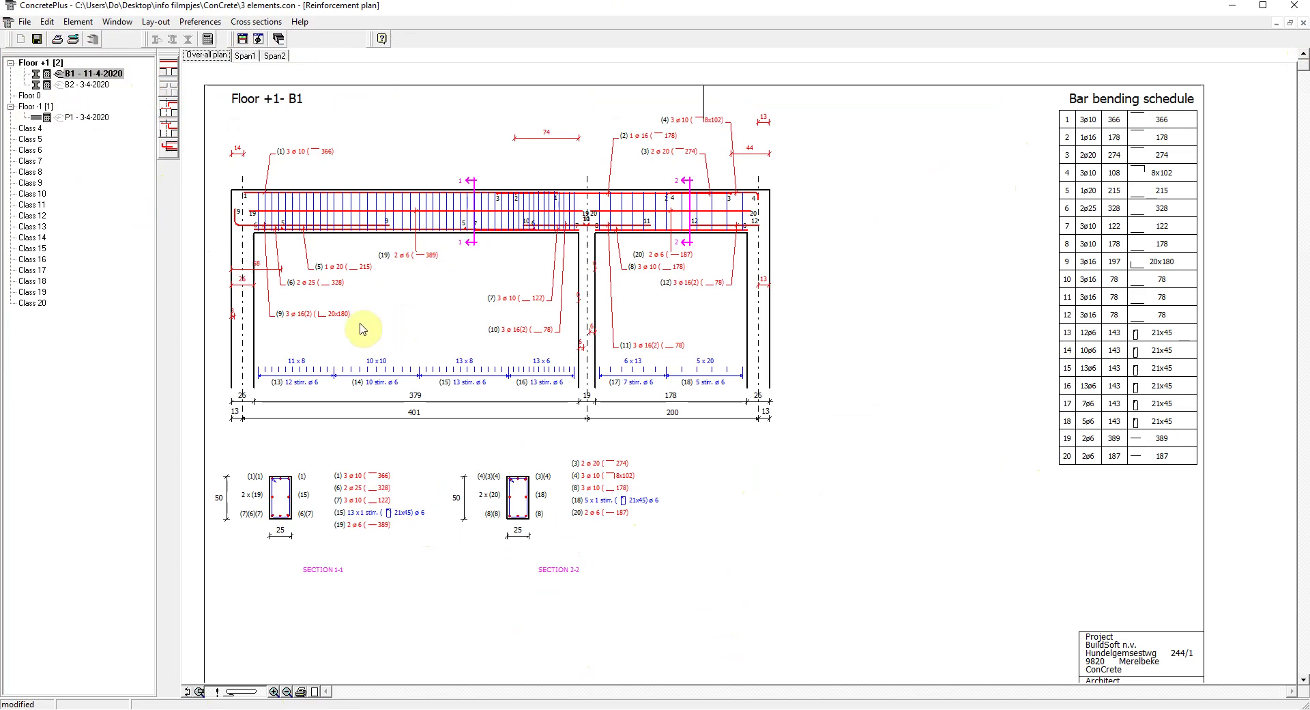
{"action": "left_click", "coordinate": [290, 323]}
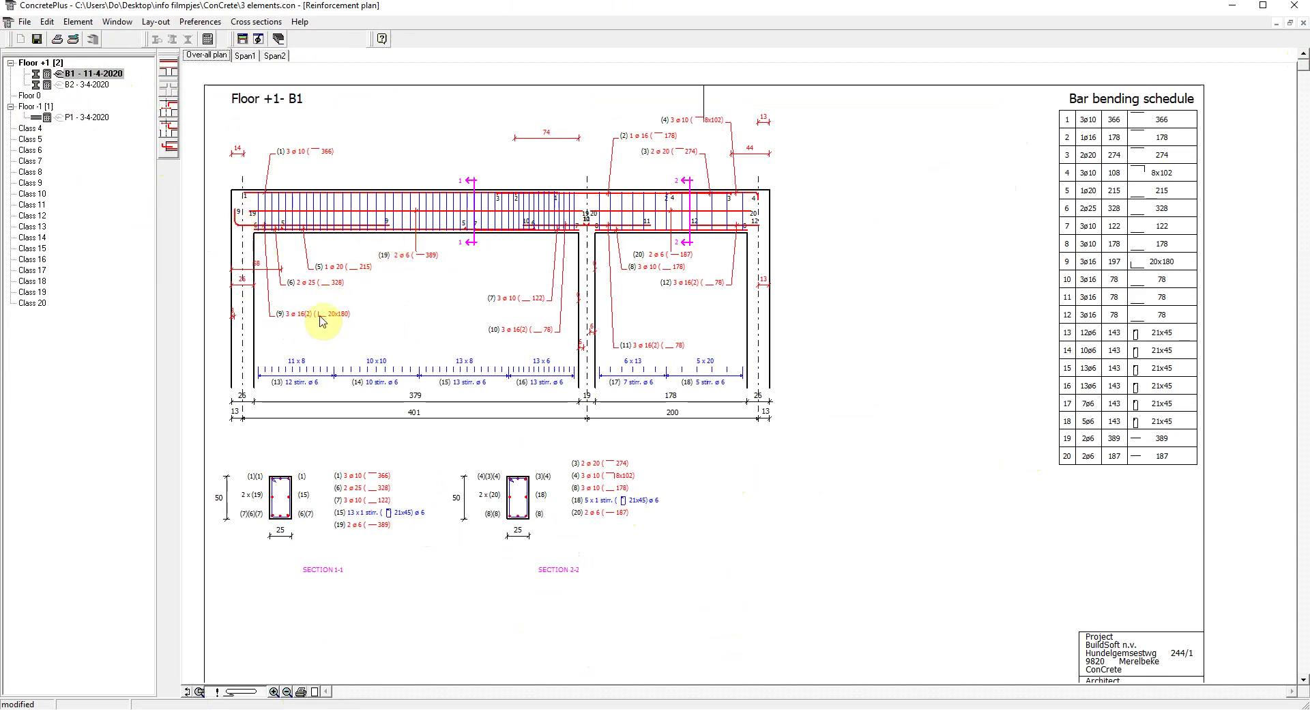
{"action": "left_click", "coordinate": [172, 153]}
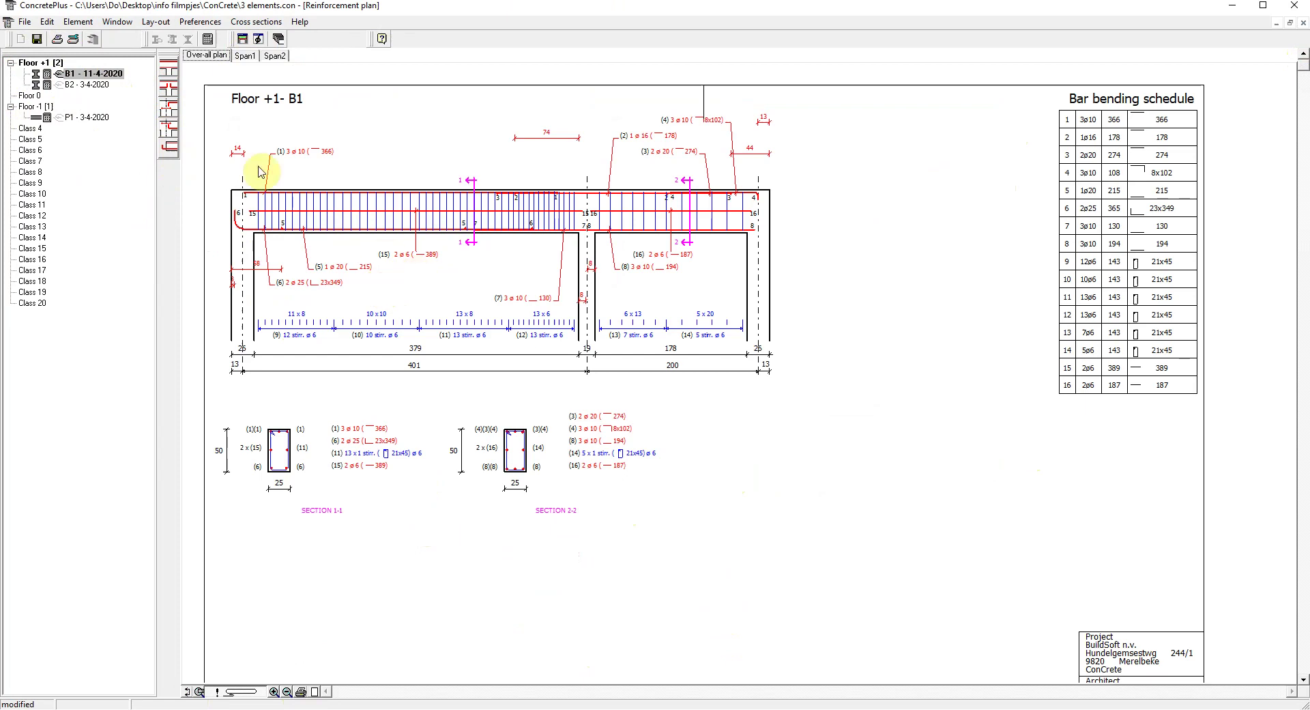
{"action": "left_click", "coordinate": [201, 22]}
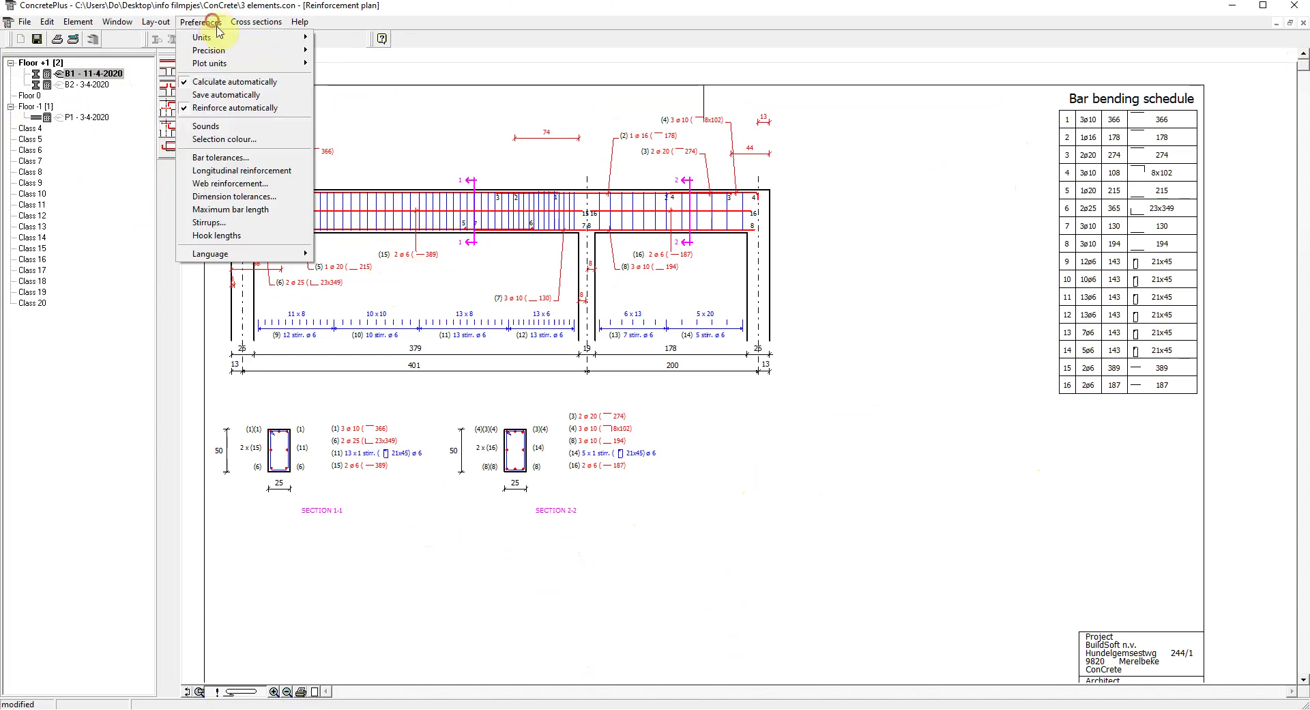
{"action": "left_click", "coordinate": [235, 108]}
{"action": "left_click", "coordinate": [412, 151]}
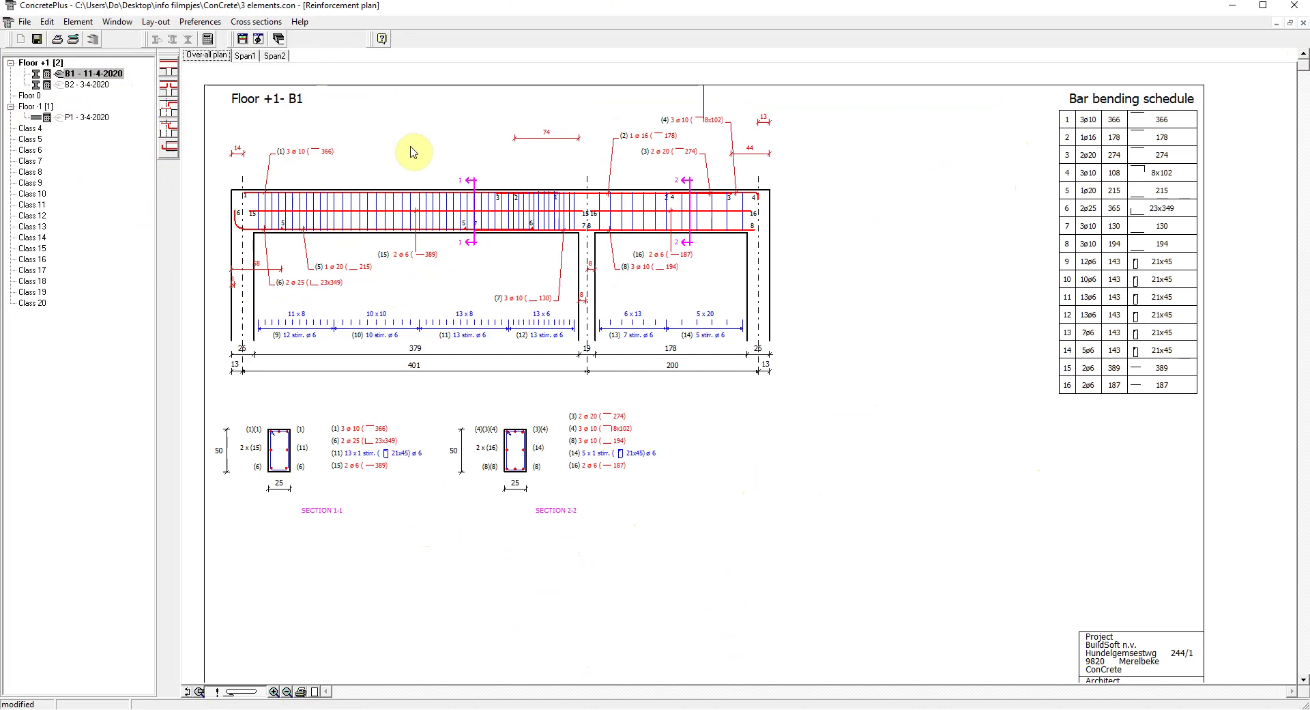
{"action": "left_click", "coordinate": [156, 22]}
{"action": "left_click", "coordinate": [171, 40]}
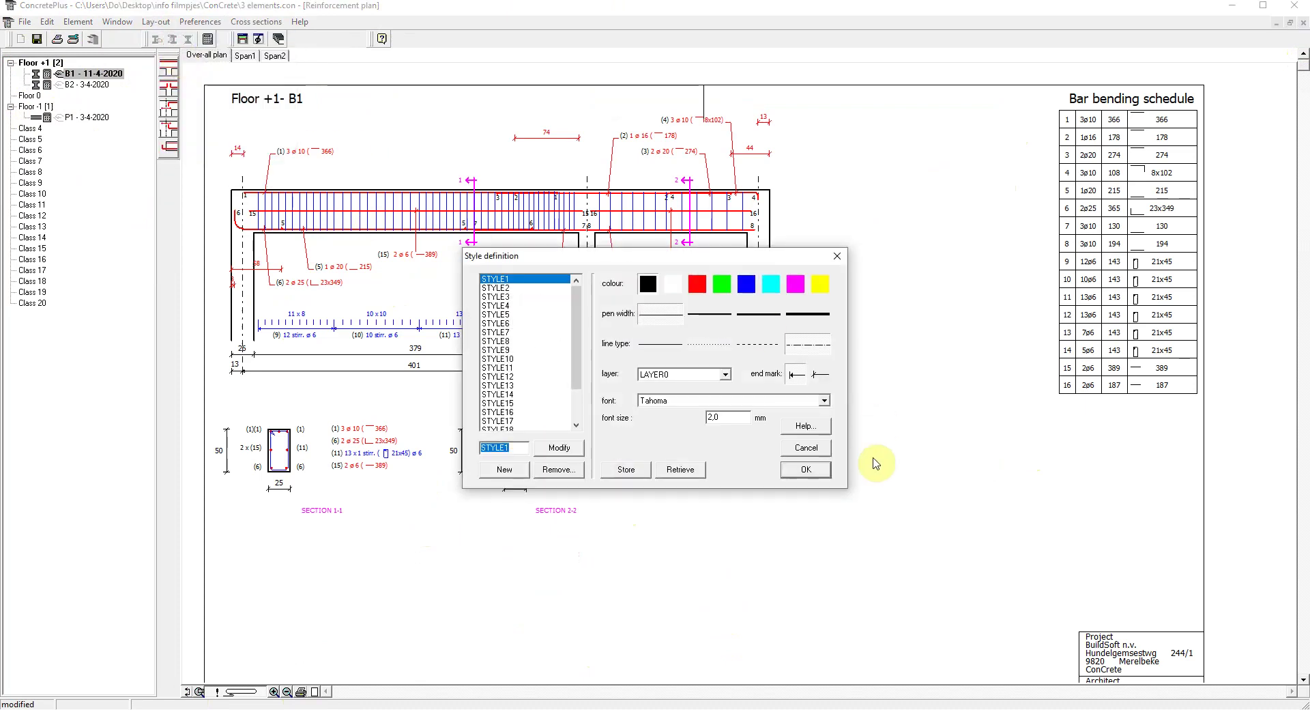
{"action": "left_click", "coordinate": [827, 471]}
{"action": "left_click", "coordinate": [153, 23]}
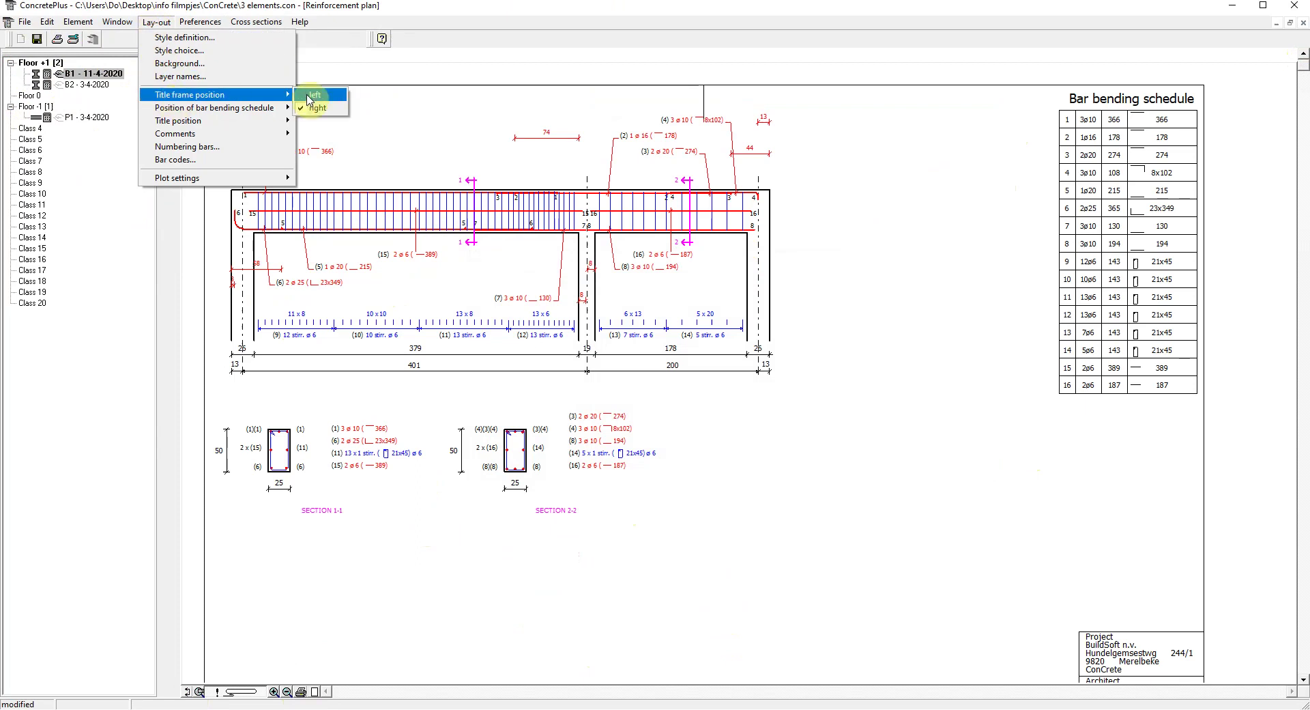
{"action": "mouse_move", "coordinate": [245, 124]}
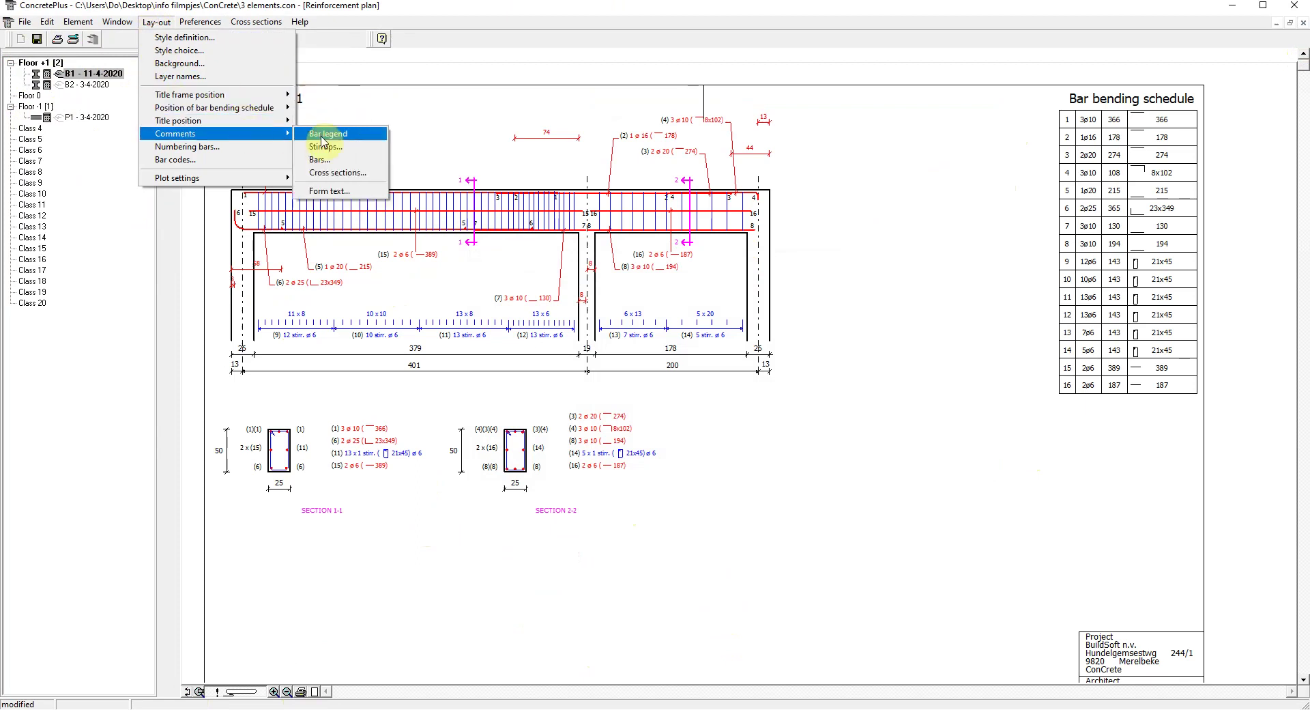
{"action": "left_click", "coordinate": [334, 137]}
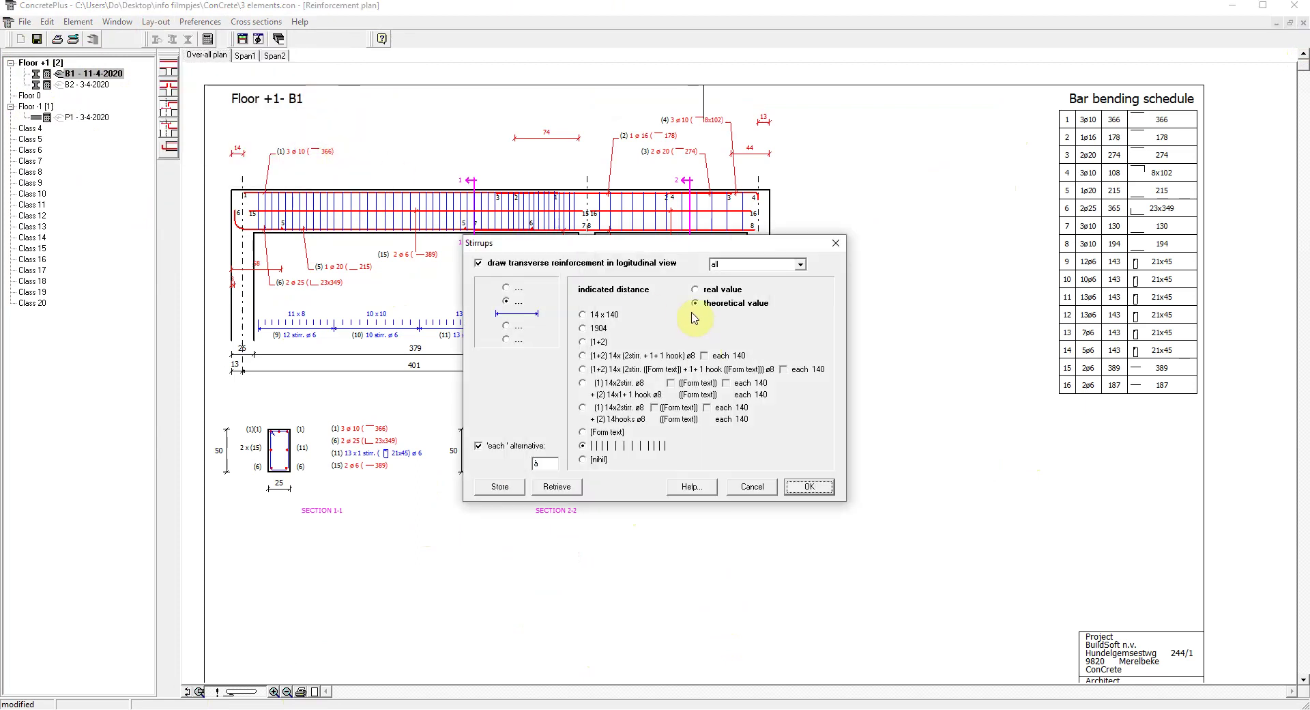
{"action": "left_click", "coordinate": [752, 486]}
{"action": "left_click", "coordinate": [154, 22]}
{"action": "mouse_move", "coordinate": [266, 132]}
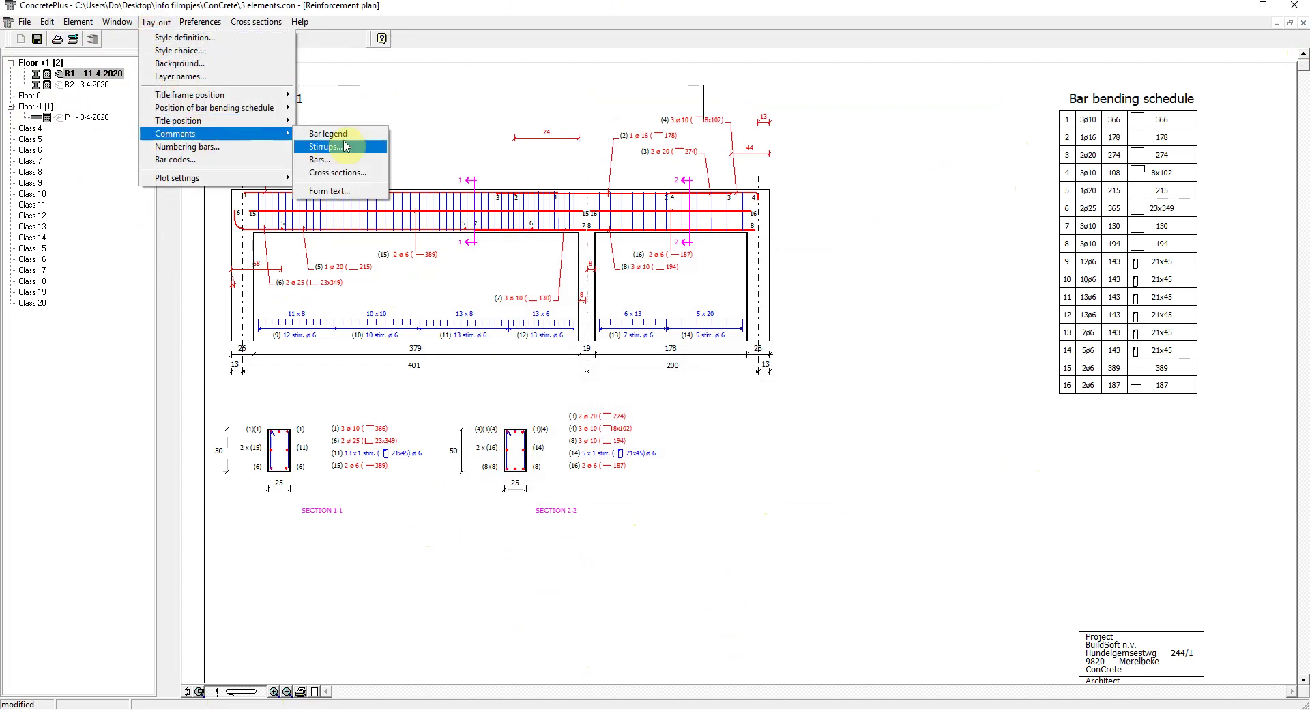
{"action": "left_click", "coordinate": [344, 166]}
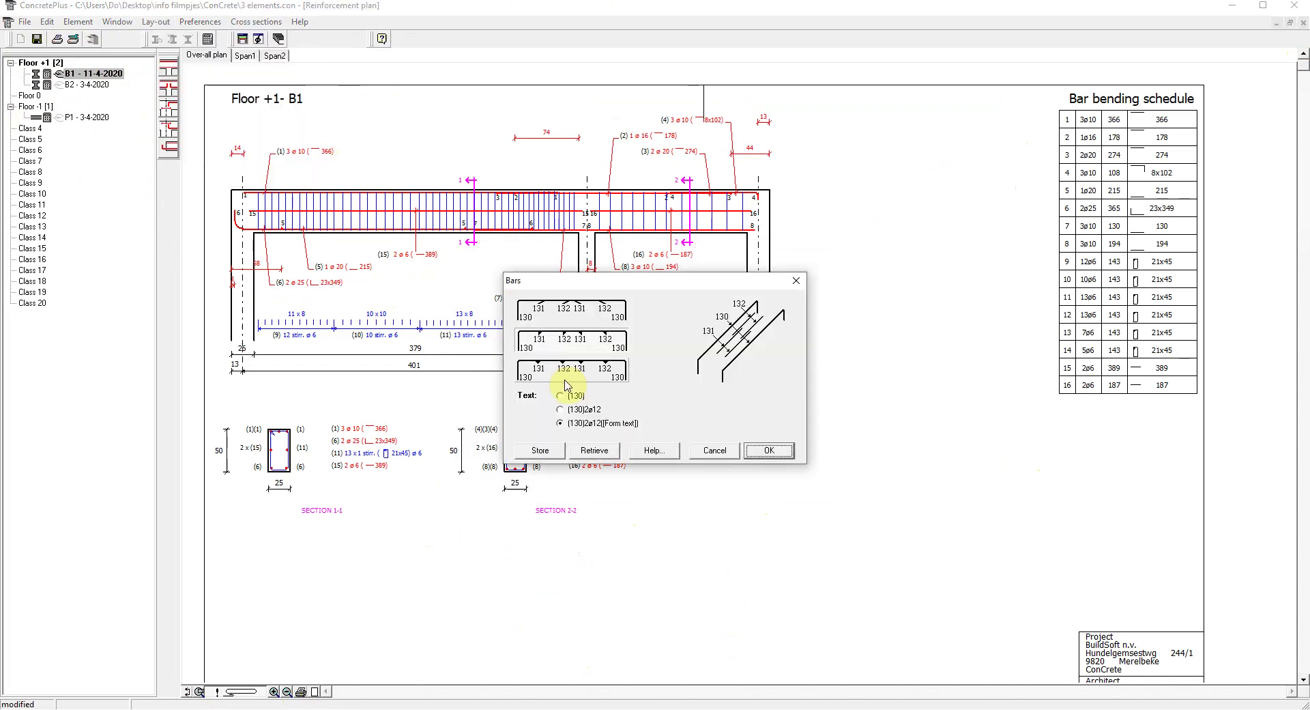
{"action": "left_click", "coordinate": [714, 451]}
{"action": "left_click", "coordinate": [156, 23]}
{"action": "mouse_move", "coordinate": [212, 148]}
{"action": "left_click", "coordinate": [345, 165]}
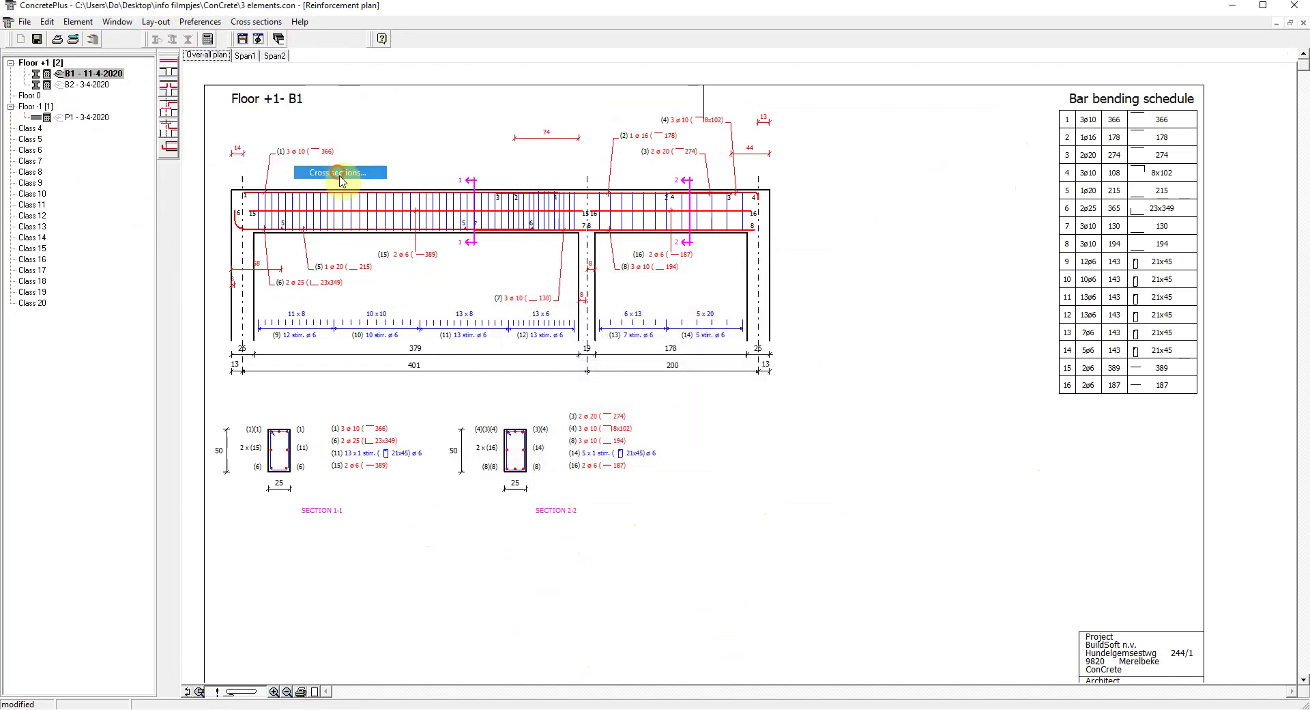
{"action": "left_click", "coordinate": [823, 455]}
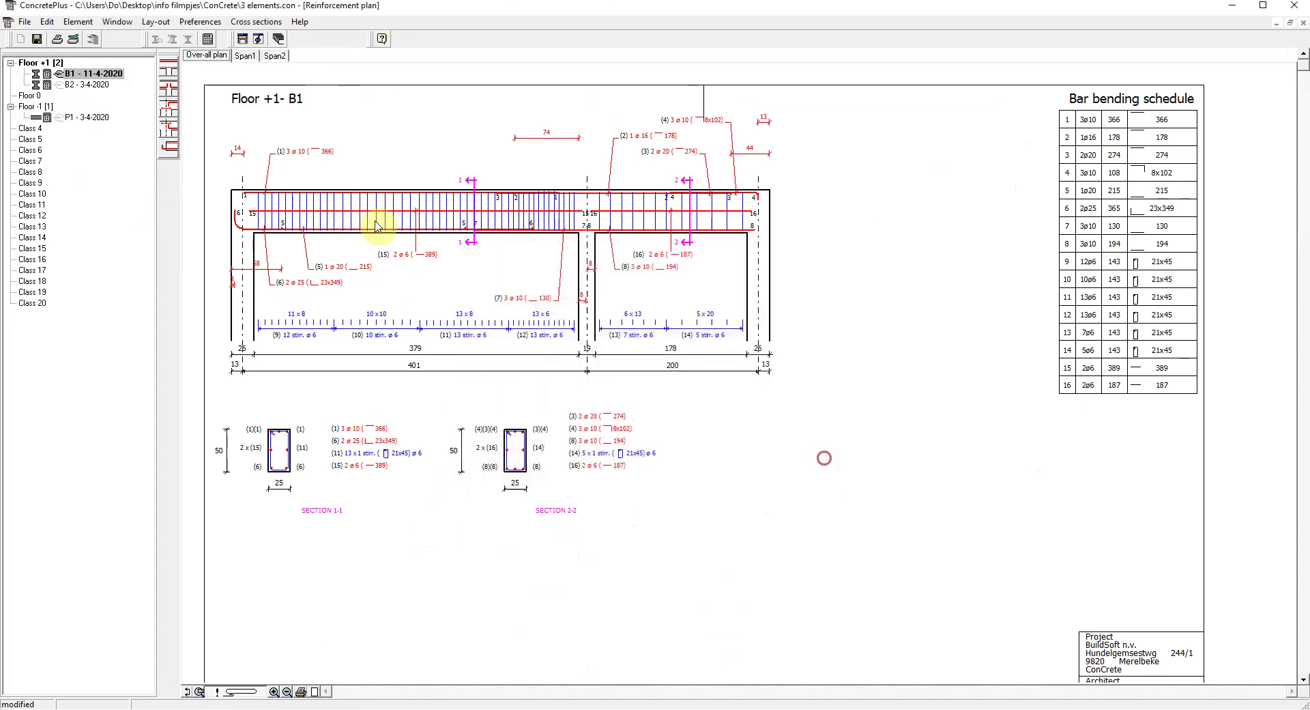
{"action": "left_click", "coordinate": [157, 22]}
{"action": "left_click", "coordinate": [197, 160]}
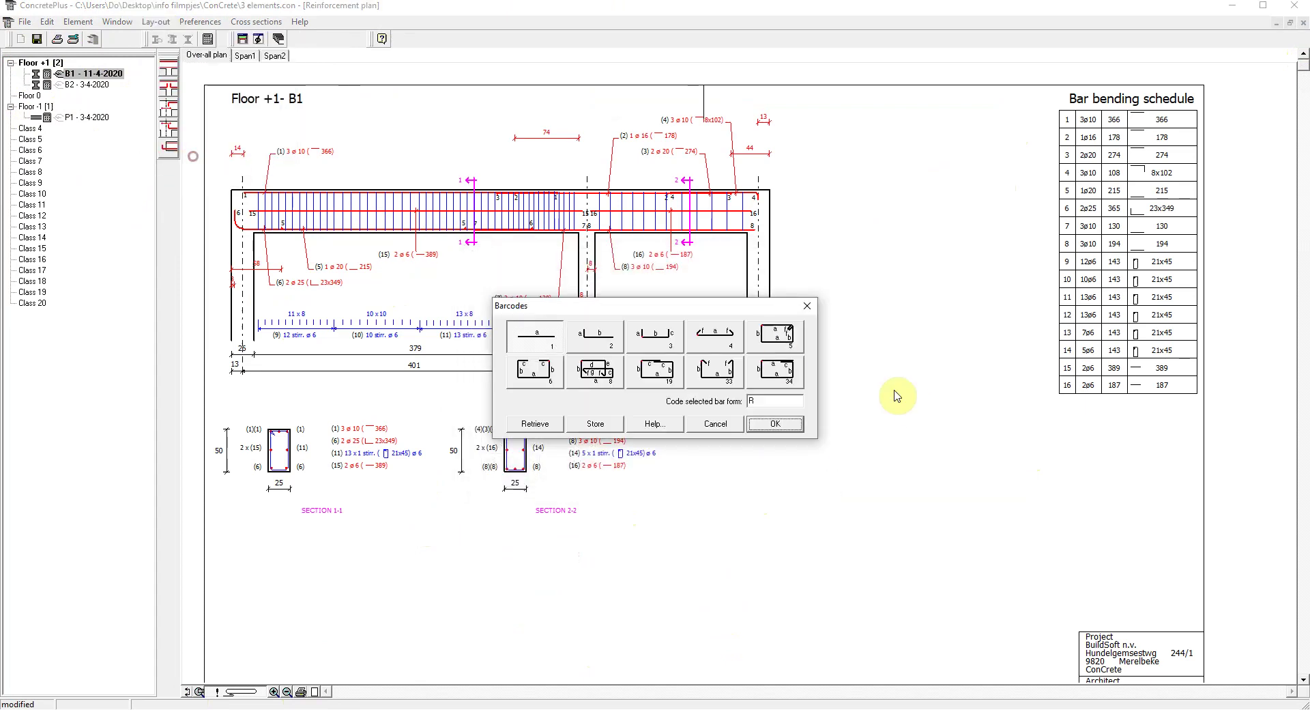
{"action": "left_click", "coordinate": [715, 424]}
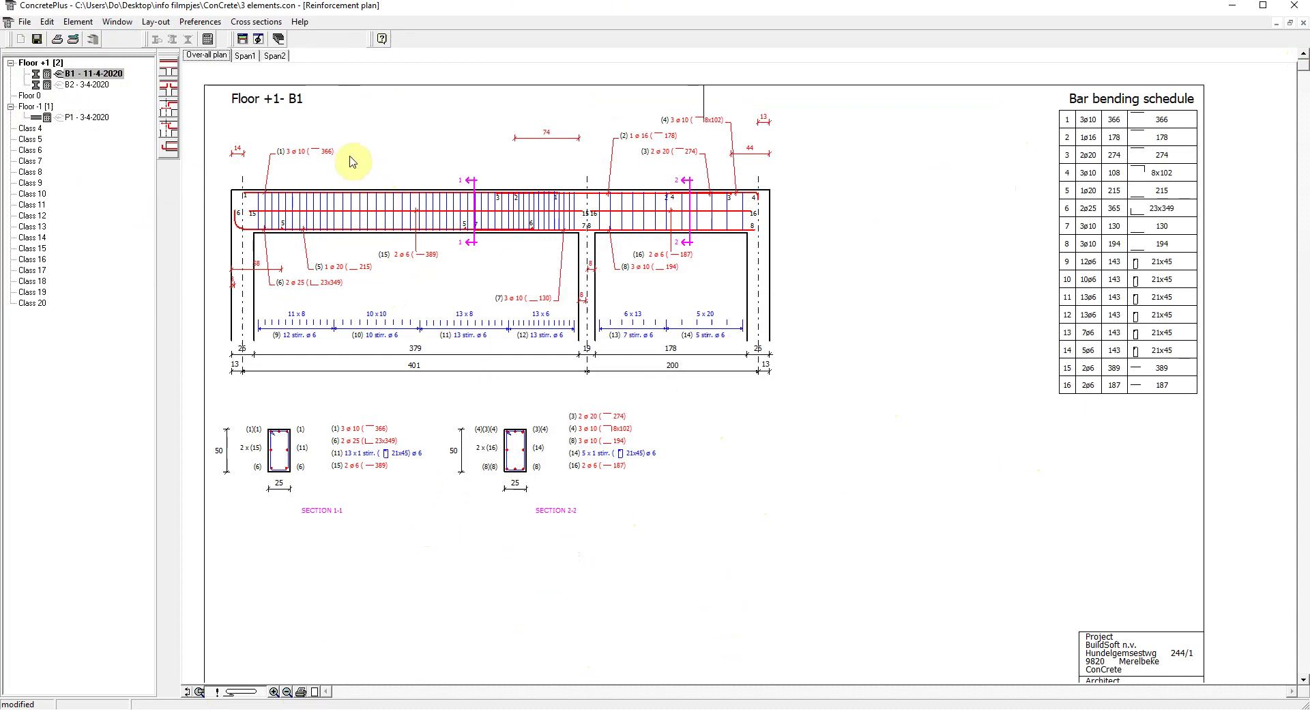
Step: Confirm the Longitudinal and Web reinforcement preferences unchanged
{"action": "left_click", "coordinate": [211, 25]}
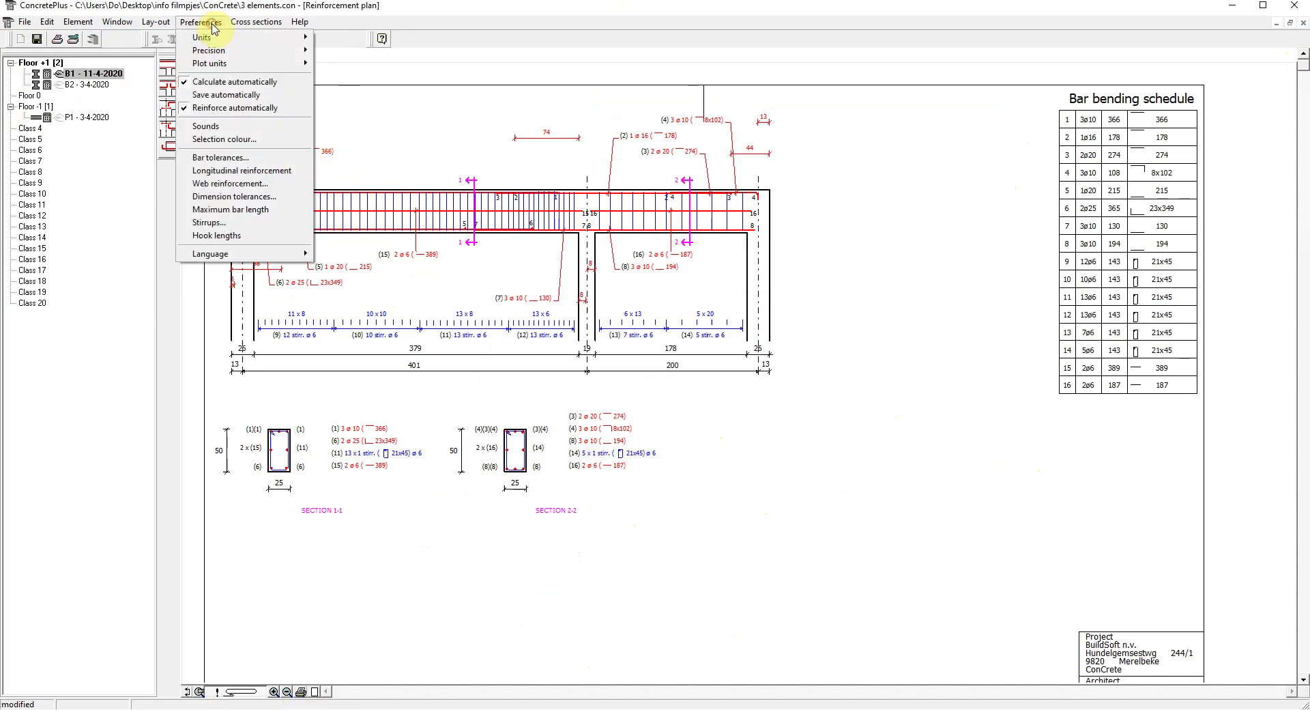
{"action": "left_click", "coordinate": [285, 170]}
{"action": "left_click", "coordinate": [721, 412]}
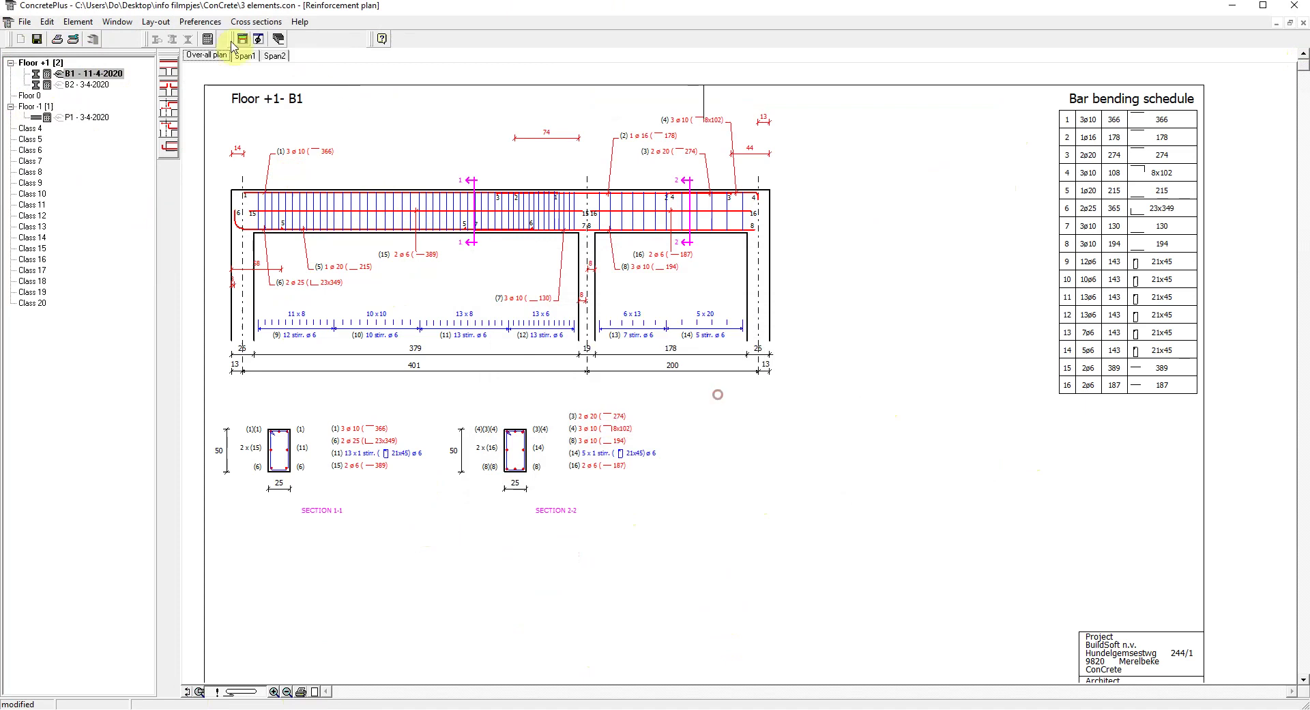
{"action": "left_click", "coordinate": [200, 22]}
{"action": "left_click", "coordinate": [245, 186]}
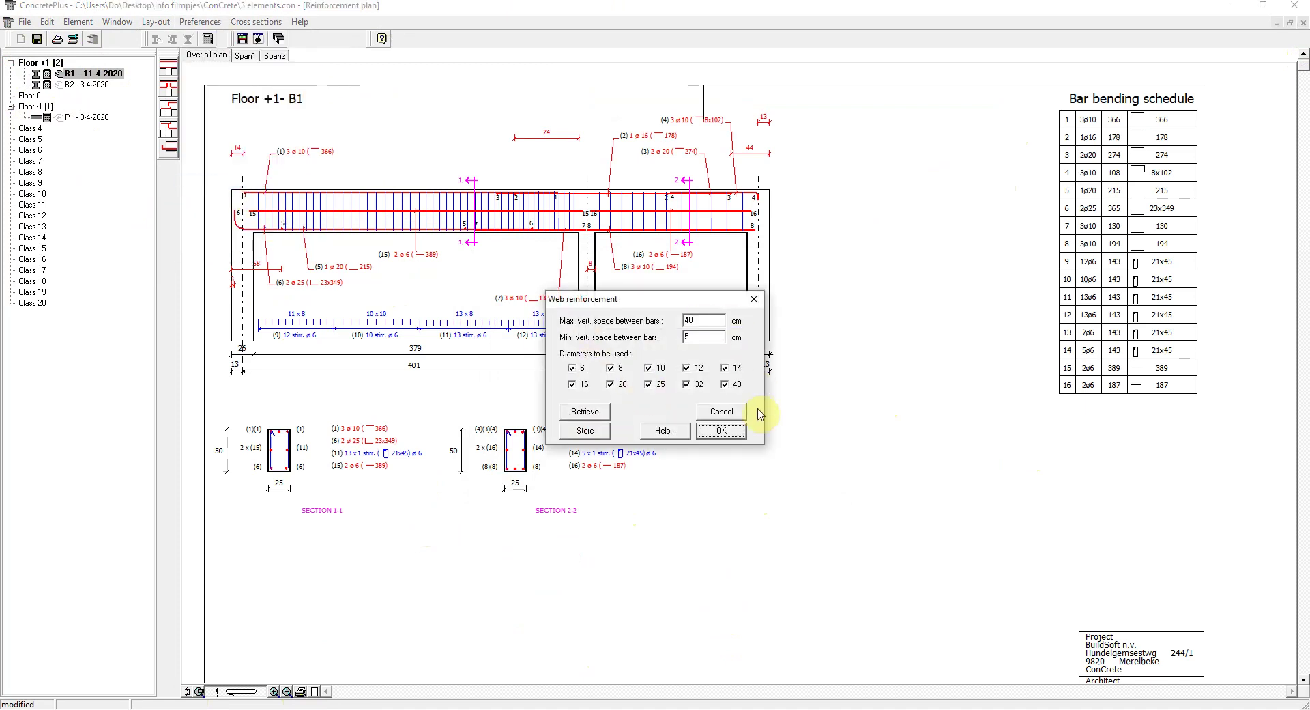
{"action": "left_click", "coordinate": [733, 424]}
Step: Confirm the Stirrups preferences and return to ConCrete's B1 beam data
{"action": "left_click", "coordinate": [202, 23]}
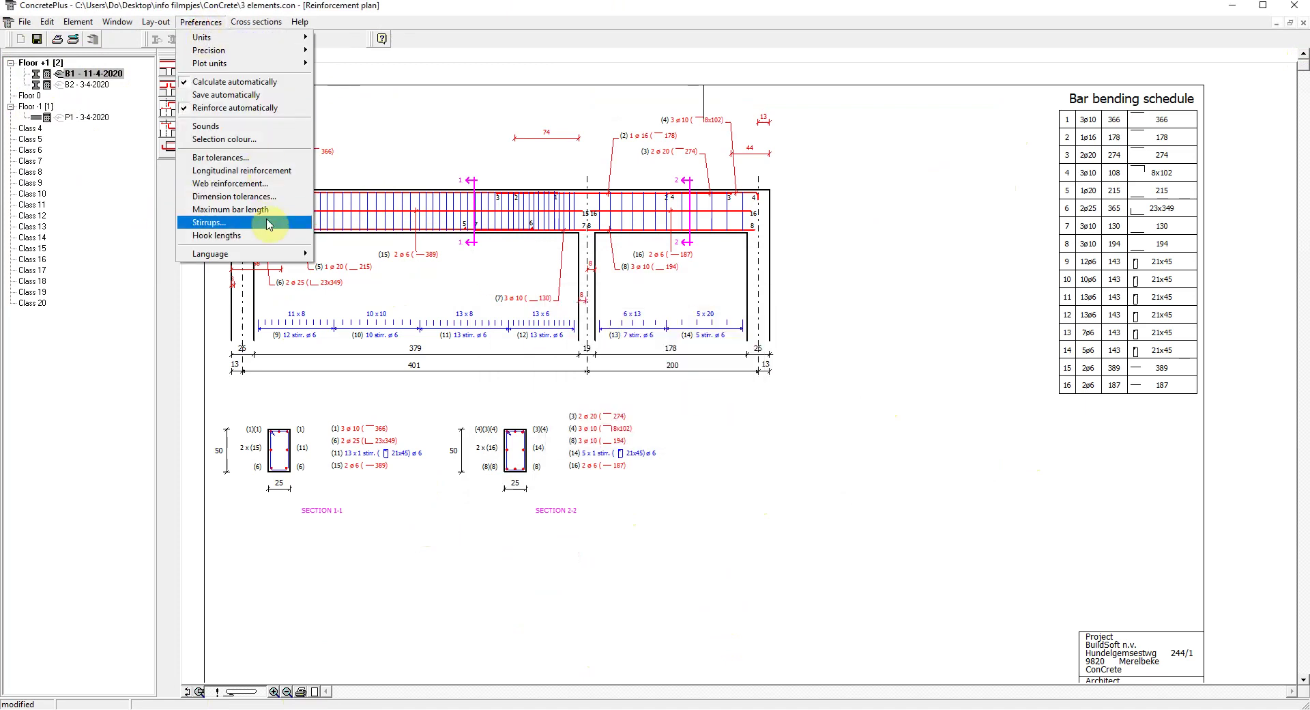
{"action": "left_click", "coordinate": [263, 212]}
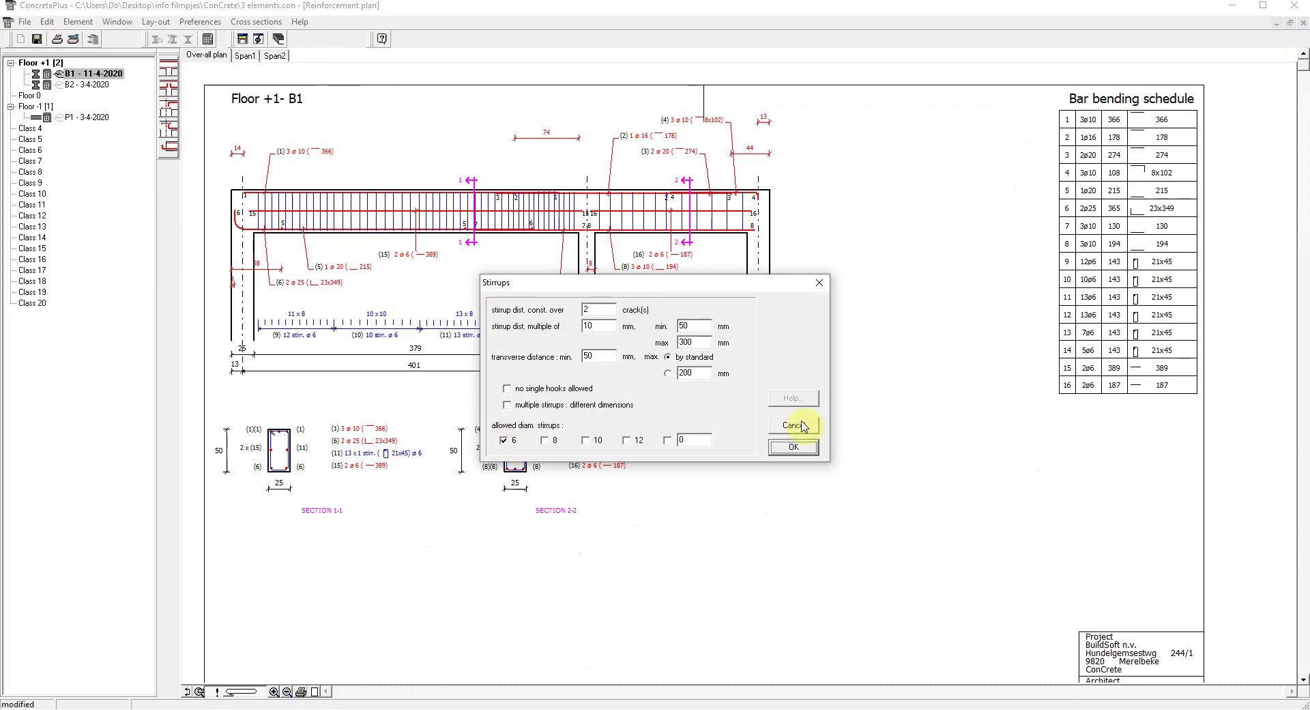
{"action": "left_click", "coordinate": [811, 445]}
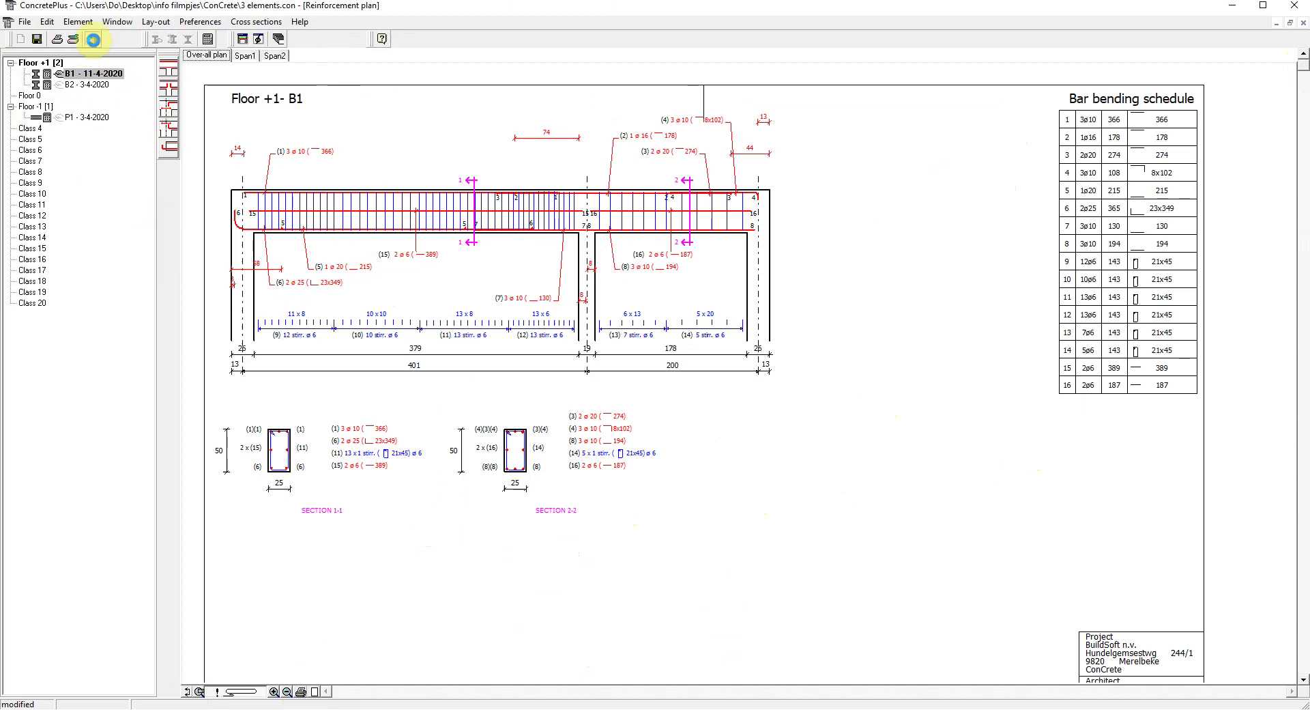
{"action": "left_click", "coordinate": [94, 43]}
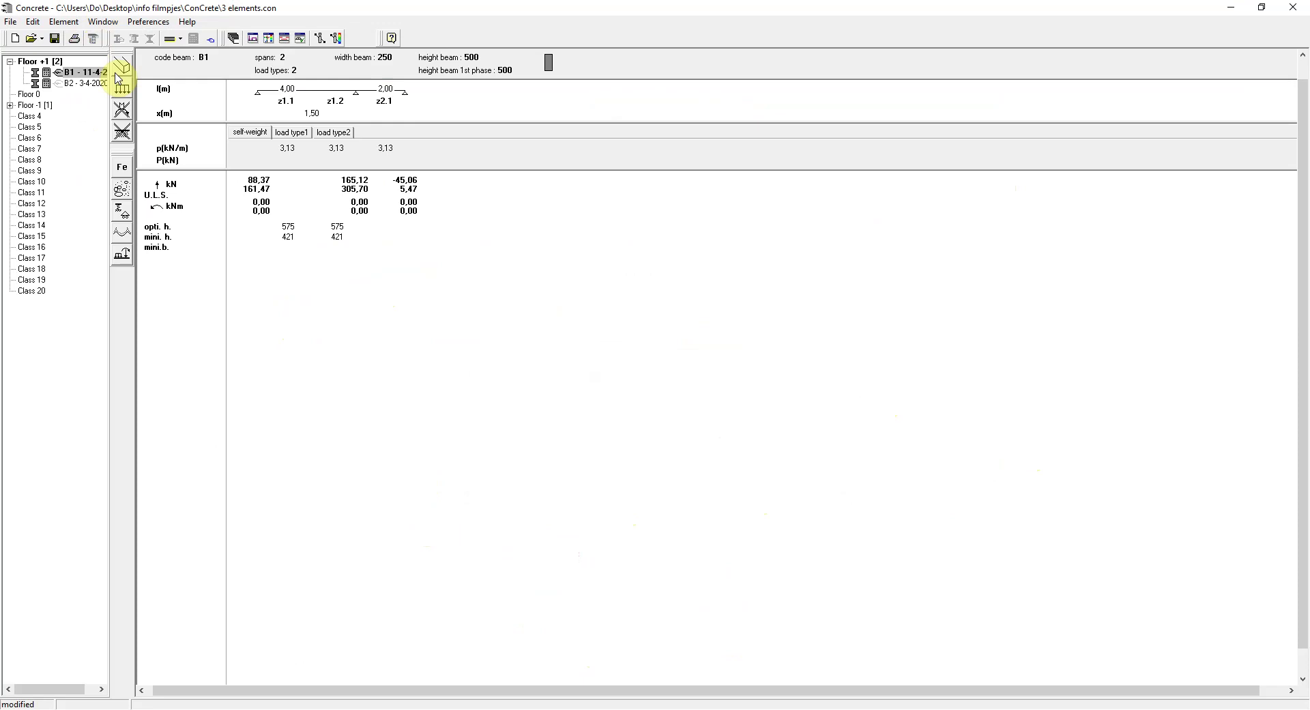
Step: Verify beam B1, review its deflection and crack-width check, and dismiss its note
{"action": "left_click", "coordinate": [64, 22]}
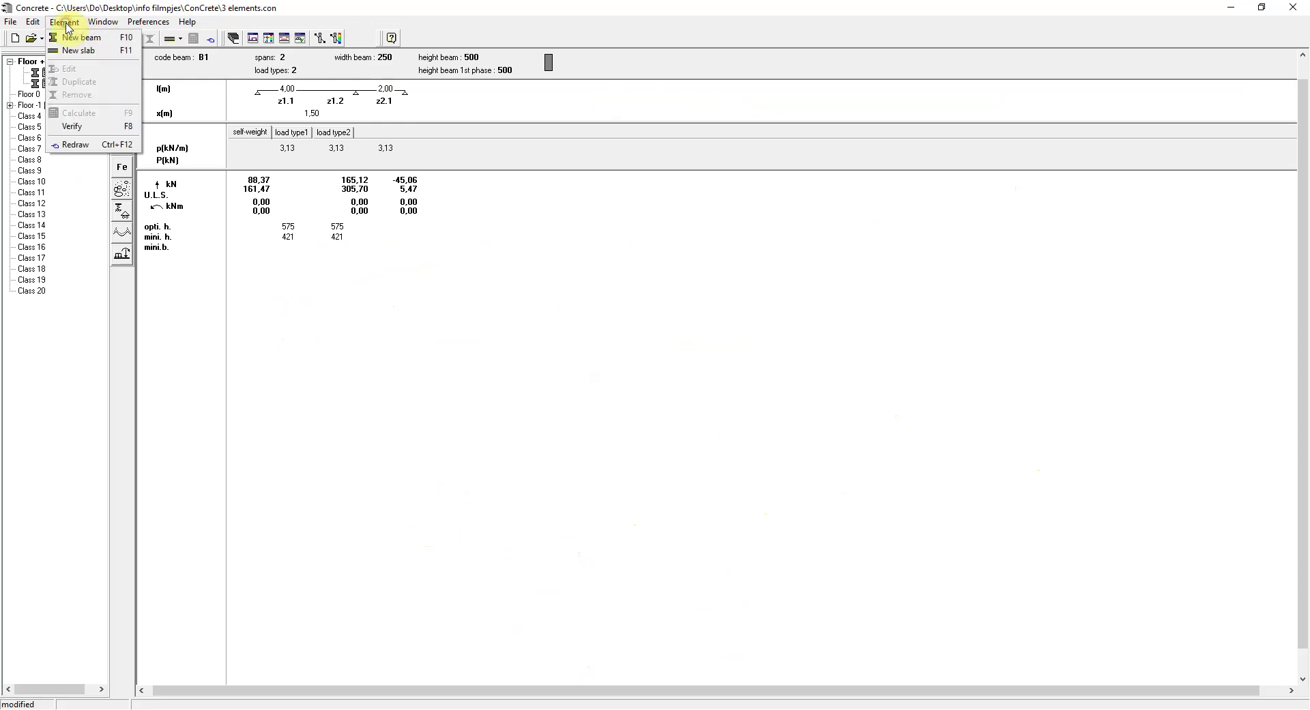
{"action": "left_click", "coordinate": [89, 128]}
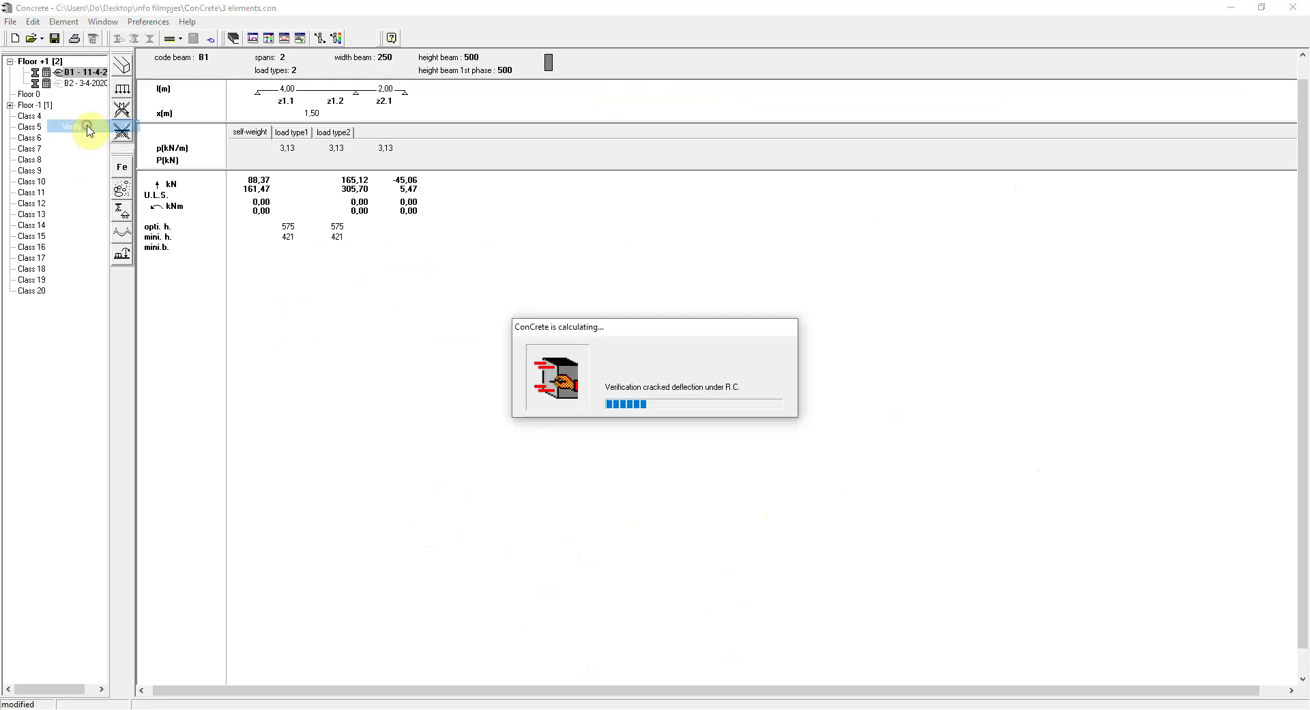
{"action": "left_click", "coordinate": [301, 39]}
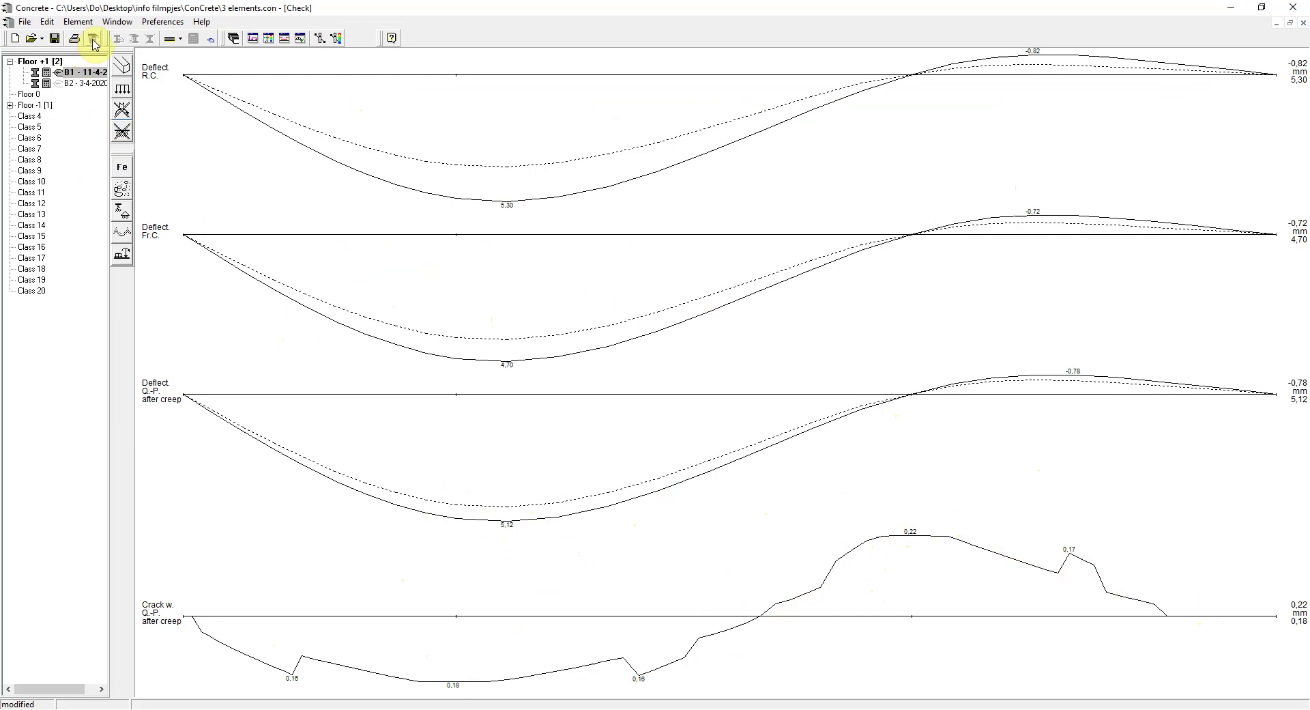
{"action": "left_click", "coordinate": [93, 39]}
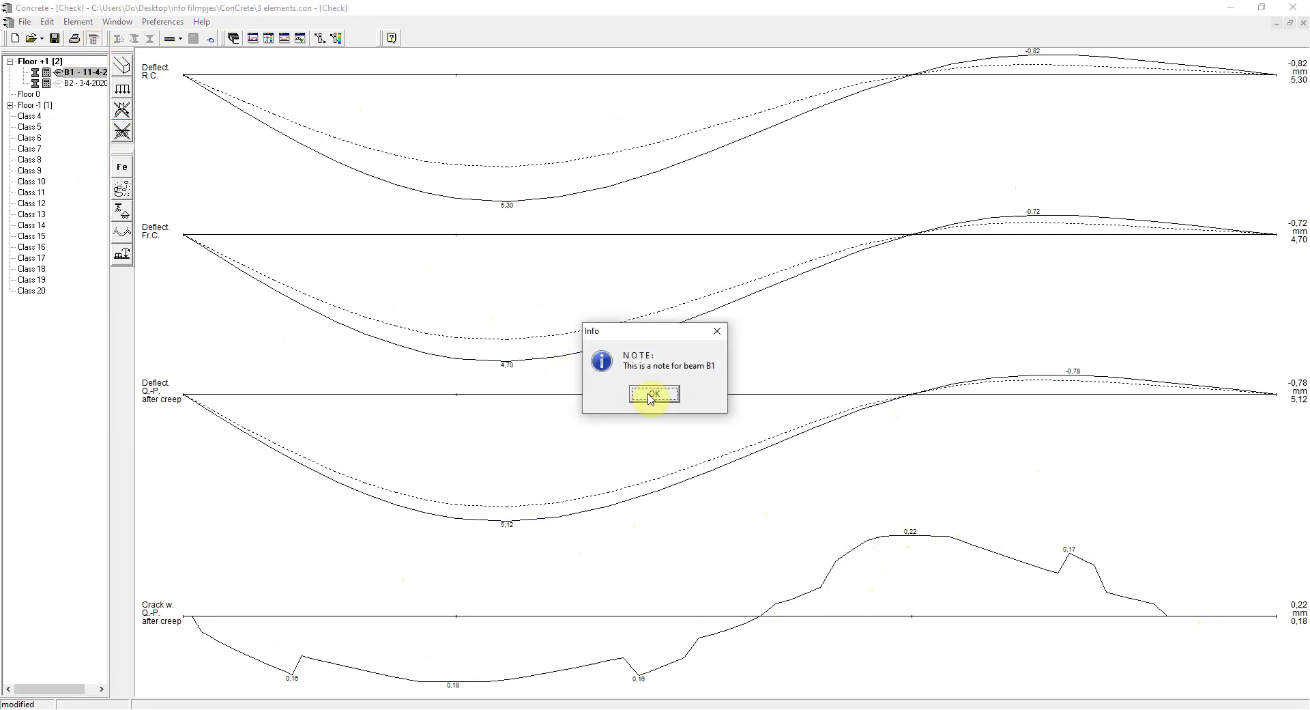
{"action": "left_click", "coordinate": [652, 394]}
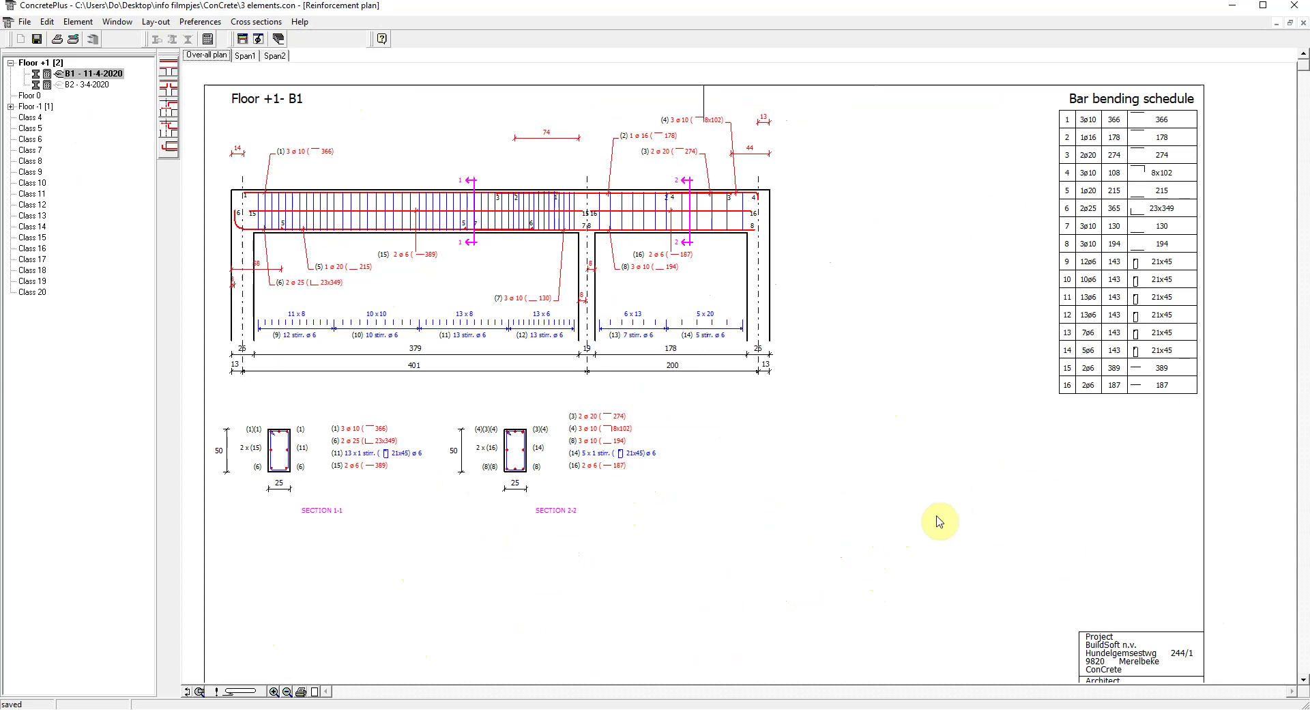
Step: Export B1's element bar schedule in CCL format as 3 elements Floor +1 B1.txt
{"action": "left_click", "coordinate": [25, 21]}
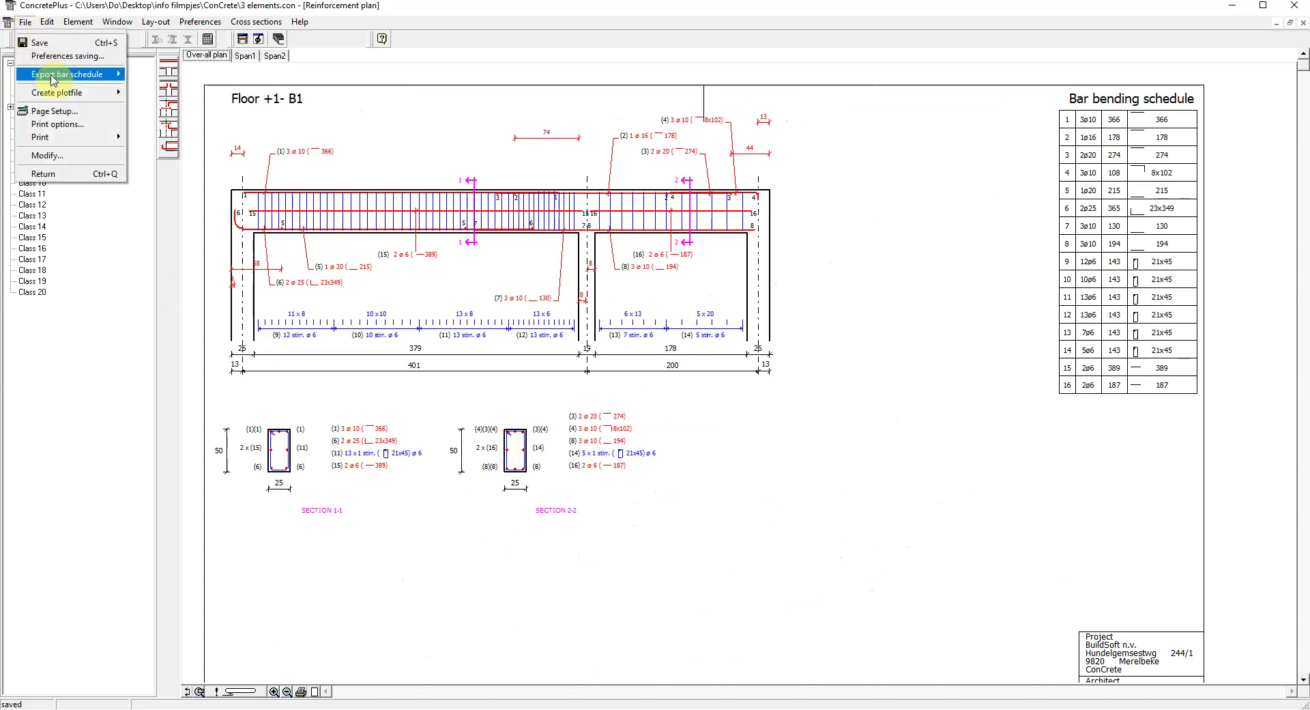
{"action": "mouse_move", "coordinate": [63, 75]}
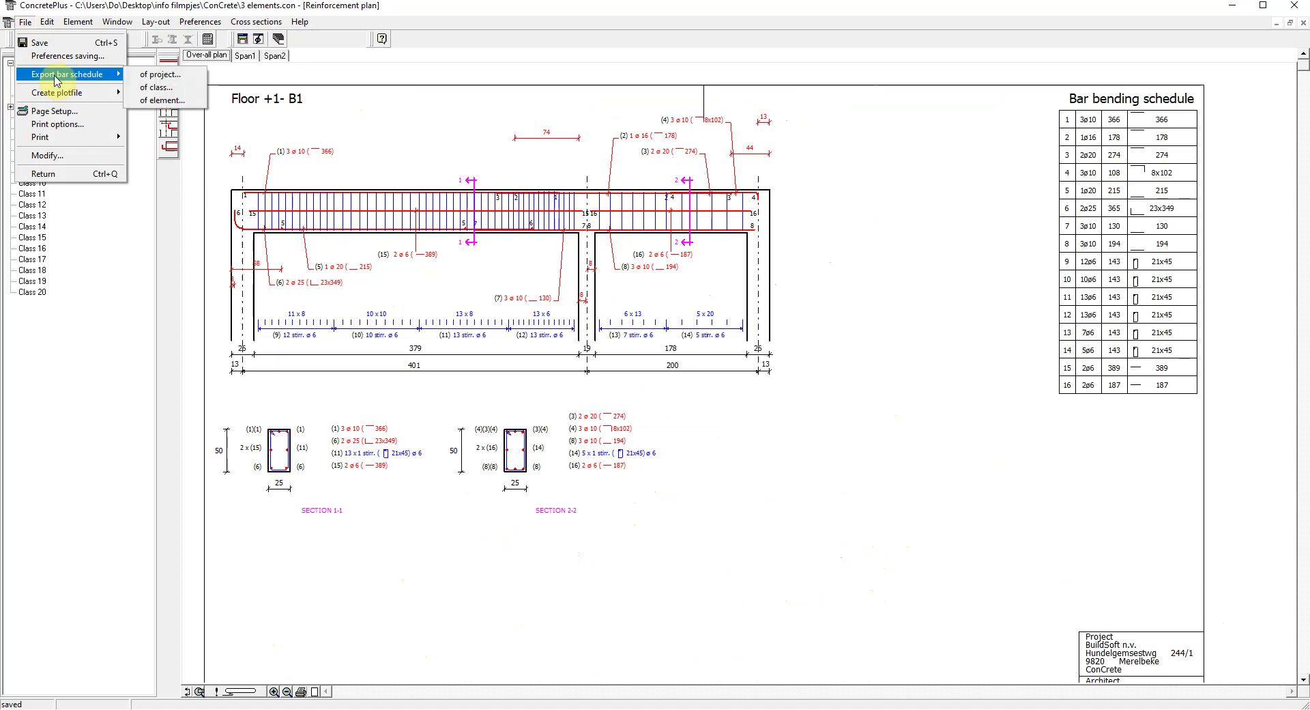
{"action": "left_click", "coordinate": [191, 102]}
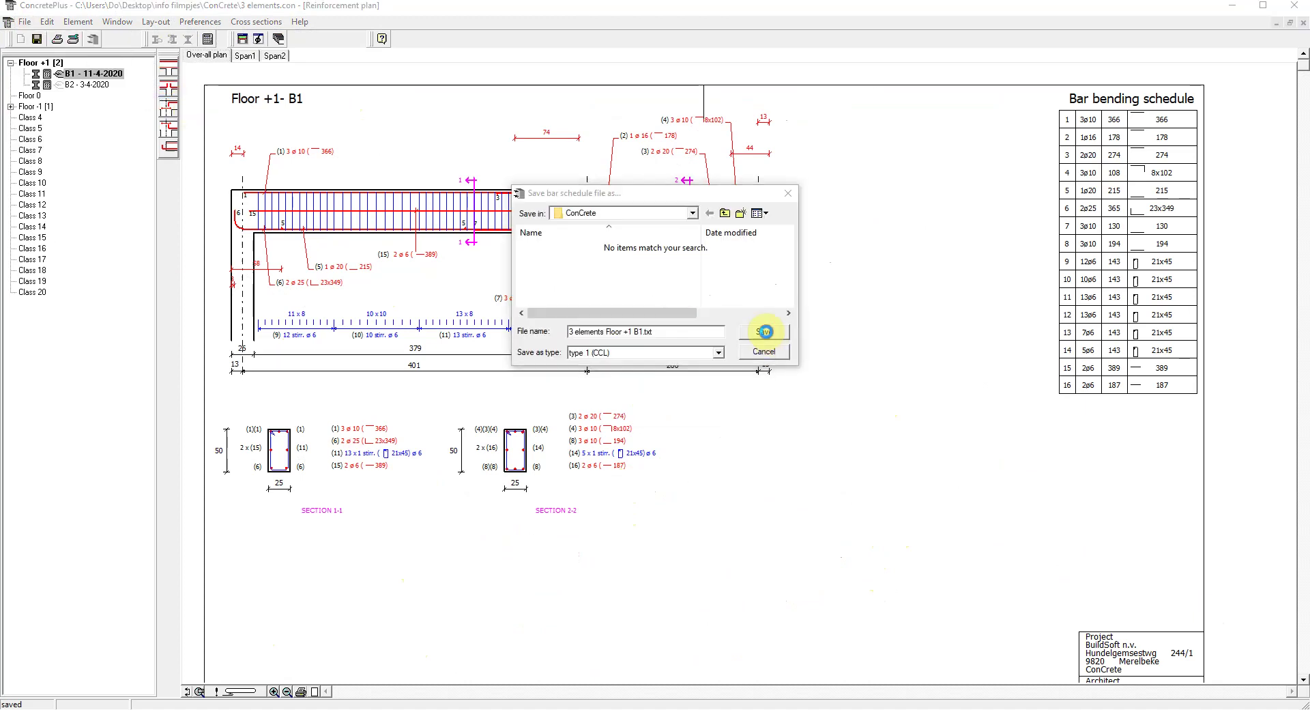
{"action": "left_click", "coordinate": [765, 332]}
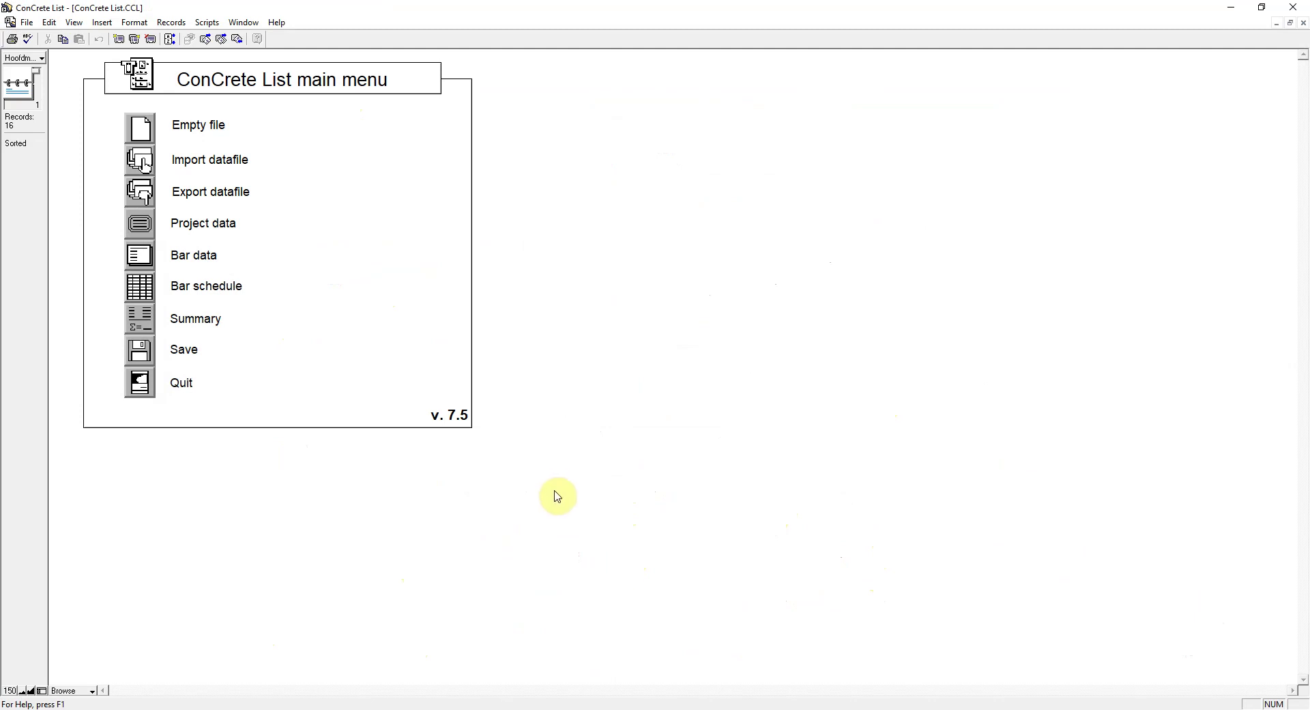
Step: Import the Floor +1 B1 .txt data file into ConCrete List's bar table
{"action": "left_click", "coordinate": [141, 164]}
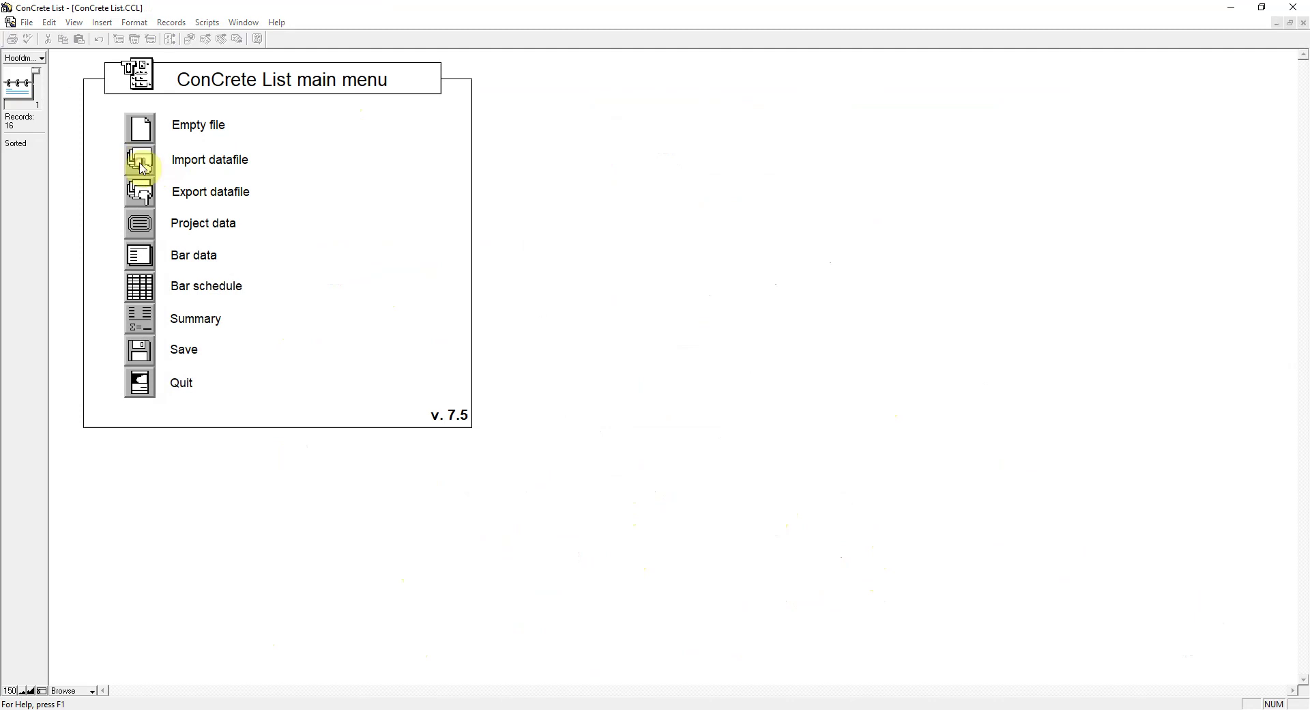
{"action": "left_click", "coordinate": [703, 376]}
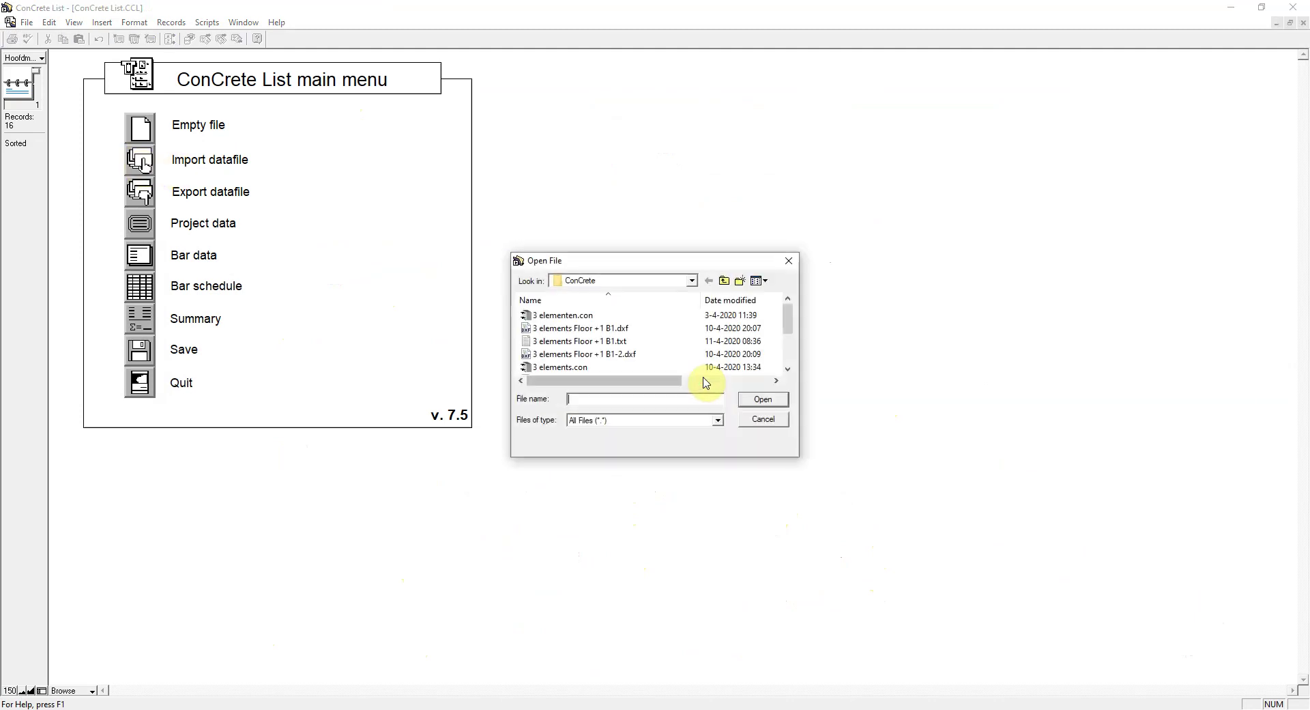
{"action": "left_click", "coordinate": [626, 341]}
{"action": "left_click", "coordinate": [768, 400]}
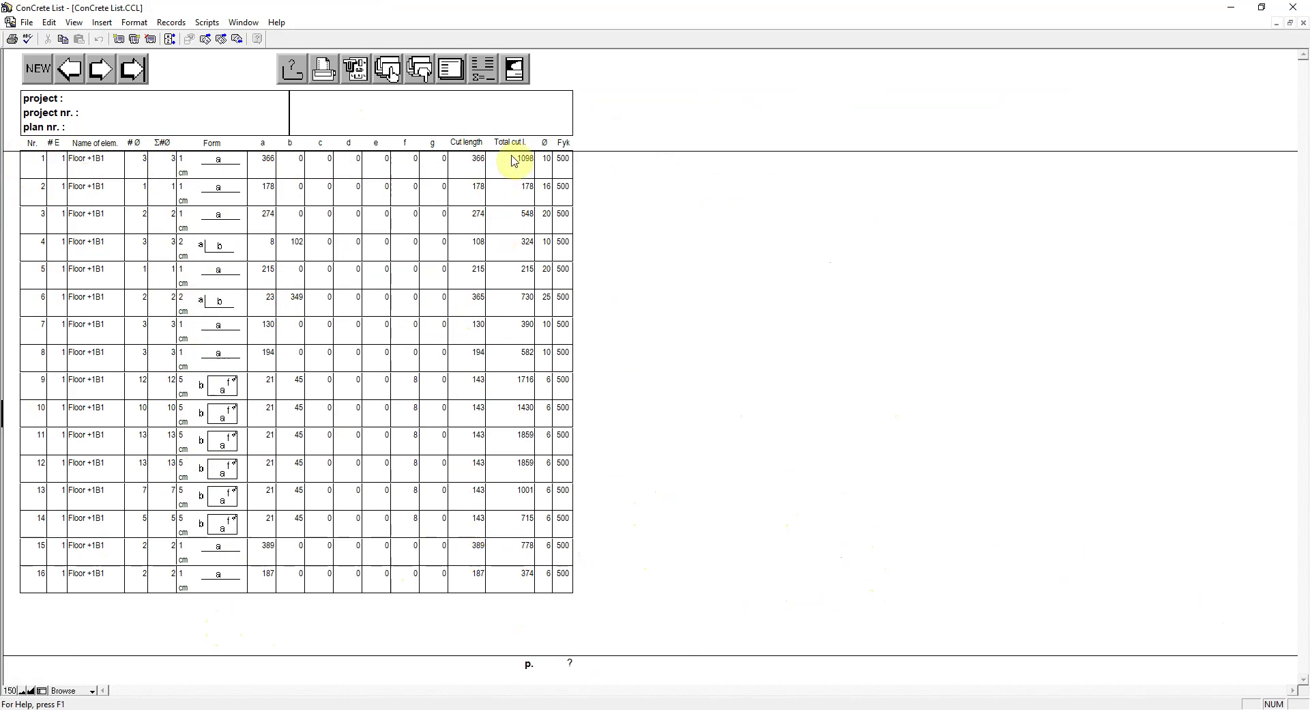
Step: Check the bars in form and table view, preview the 86,12 kg summary, then return to ConCrete Plus
{"action": "left_click", "coordinate": [454, 71]}
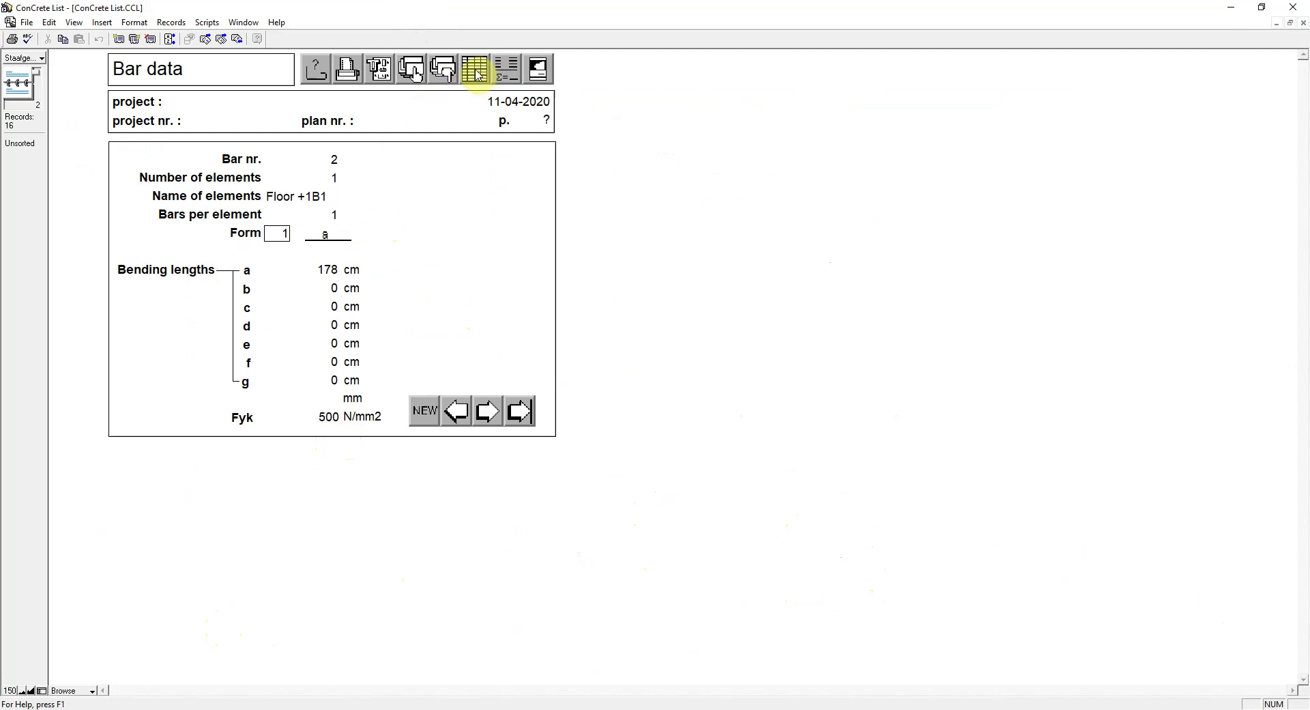
{"action": "left_click", "coordinate": [475, 74]}
{"action": "left_click", "coordinate": [526, 71]}
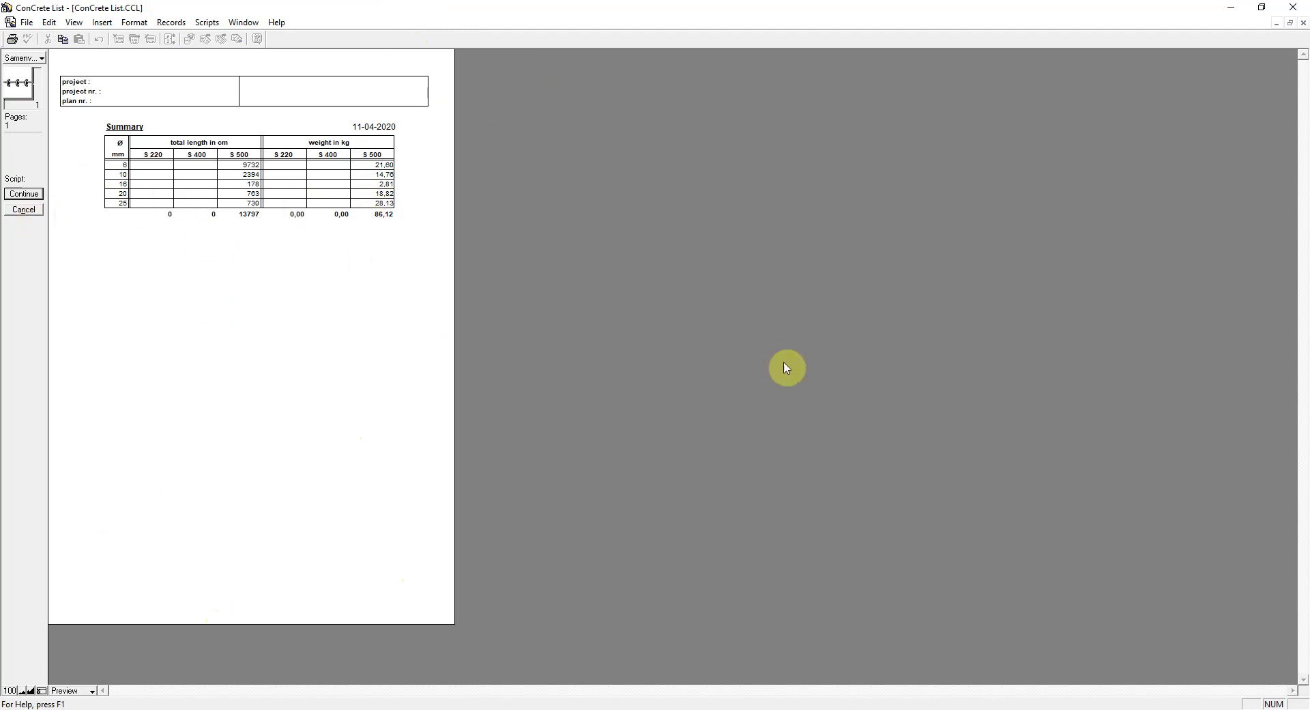
{"action": "left_click", "coordinate": [722, 655]}
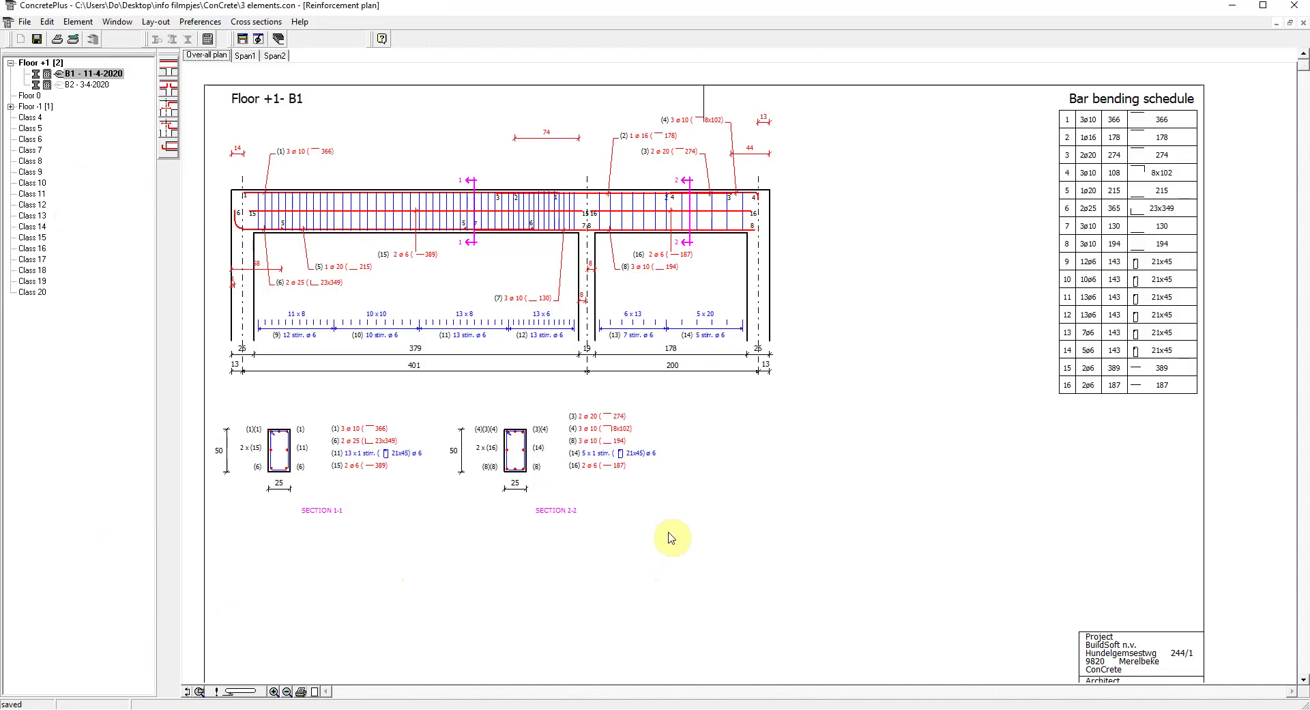
{"action": "left_click", "coordinate": [157, 23]}
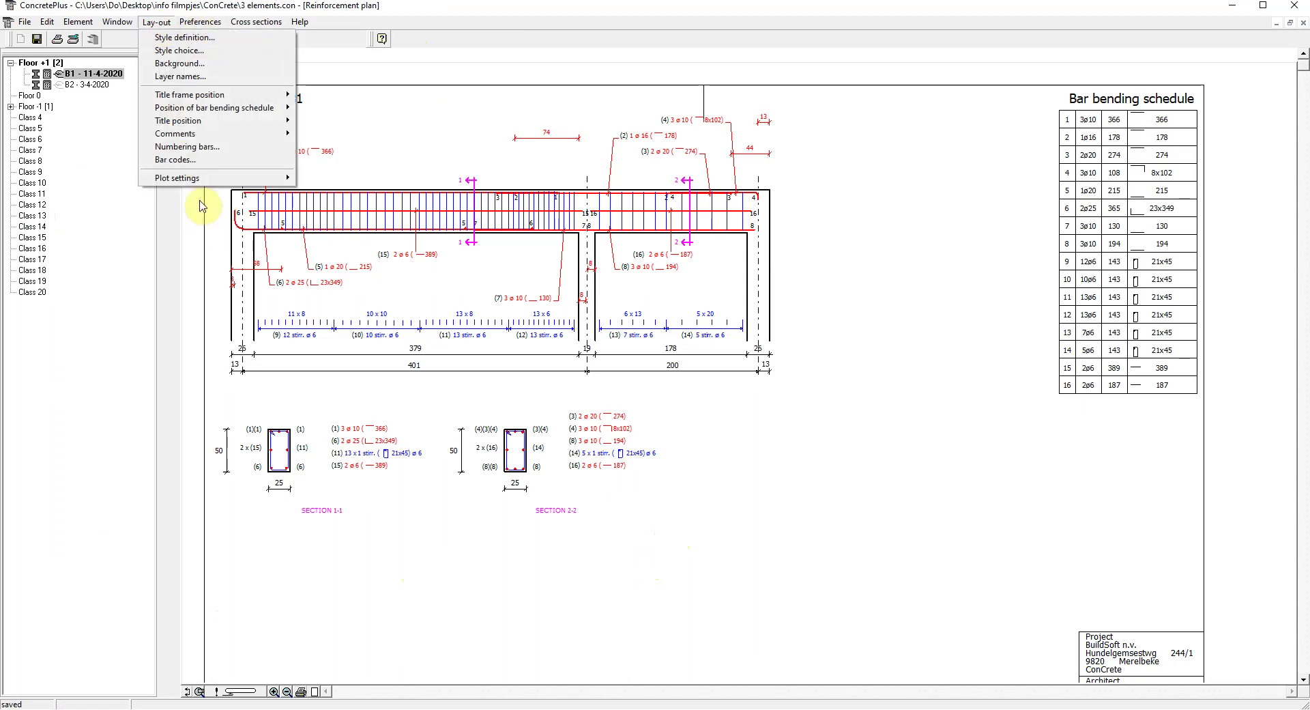
{"action": "left_click", "coordinate": [320, 178]}
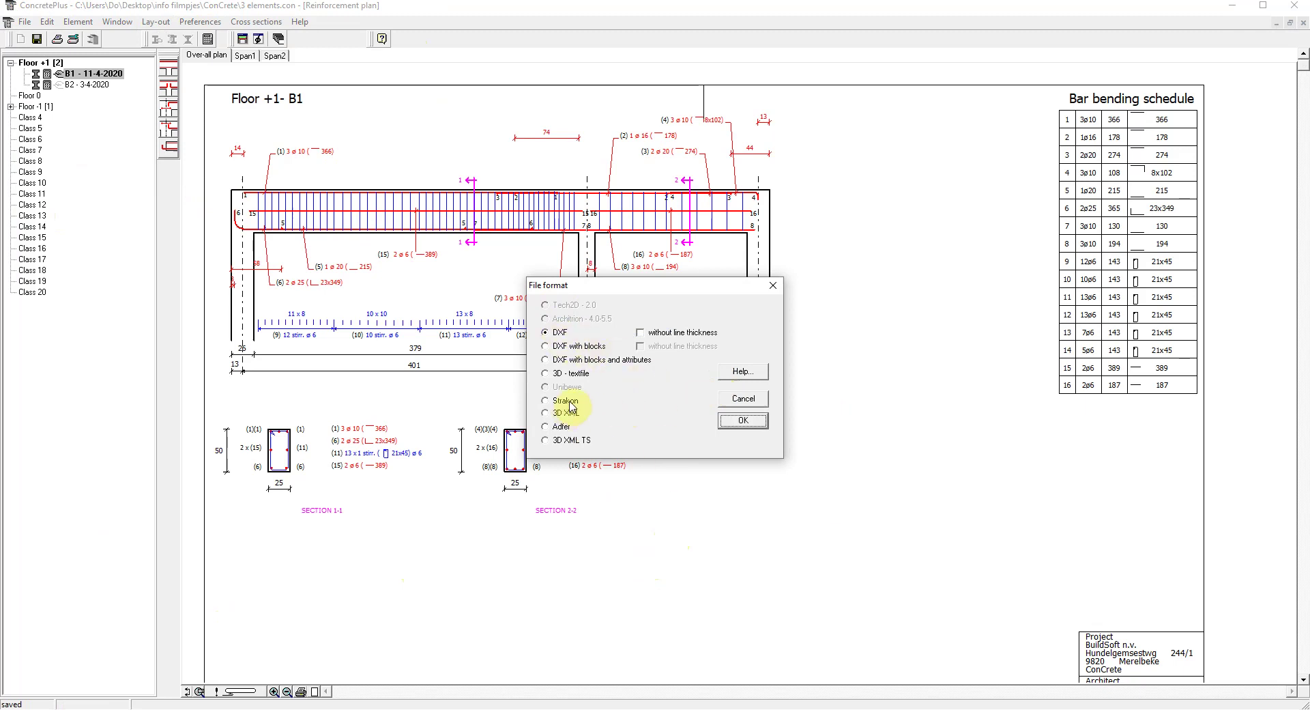
{"action": "left_click", "coordinate": [743, 399]}
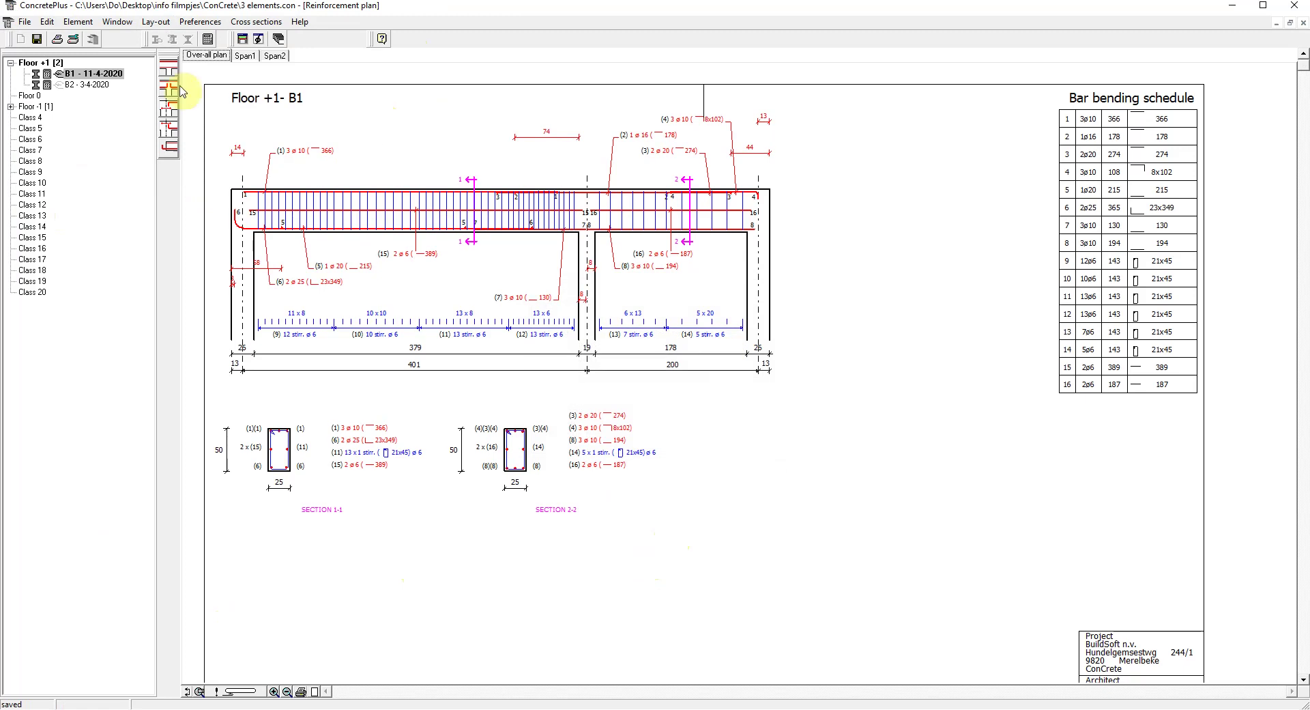
{"action": "left_click", "coordinate": [24, 21]}
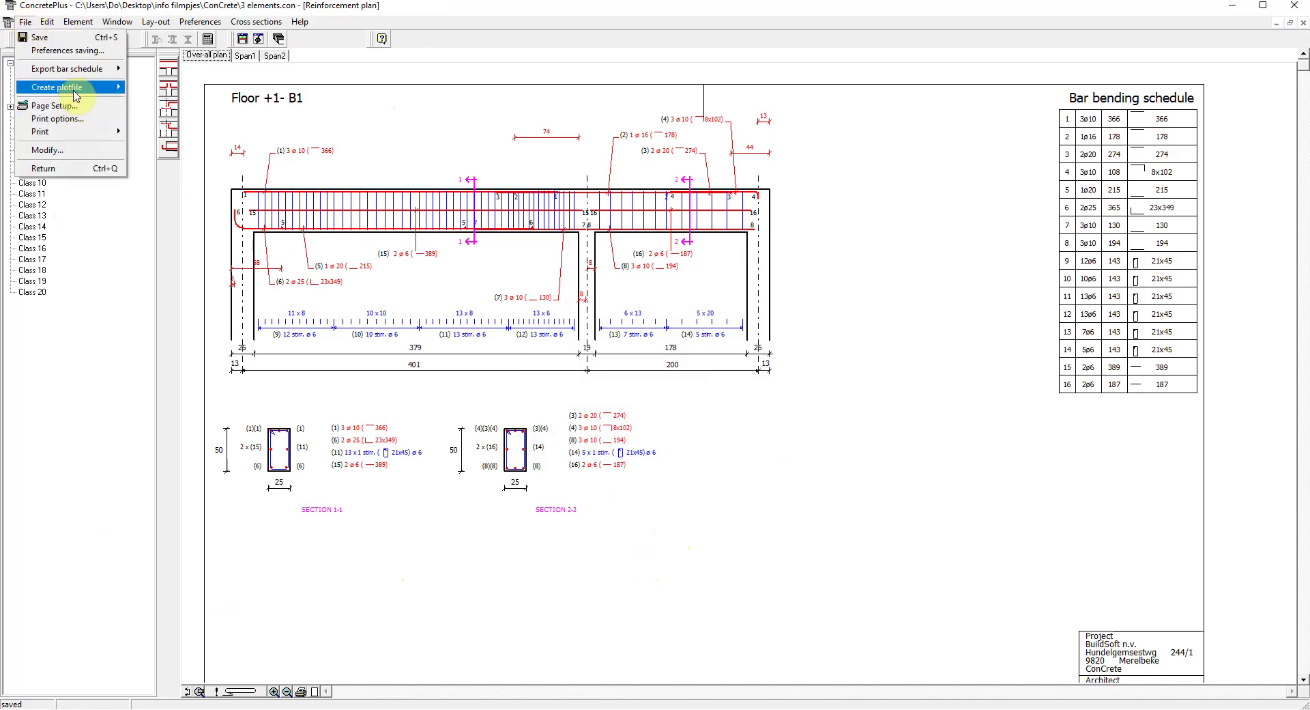
{"action": "mouse_move", "coordinate": [88, 88]}
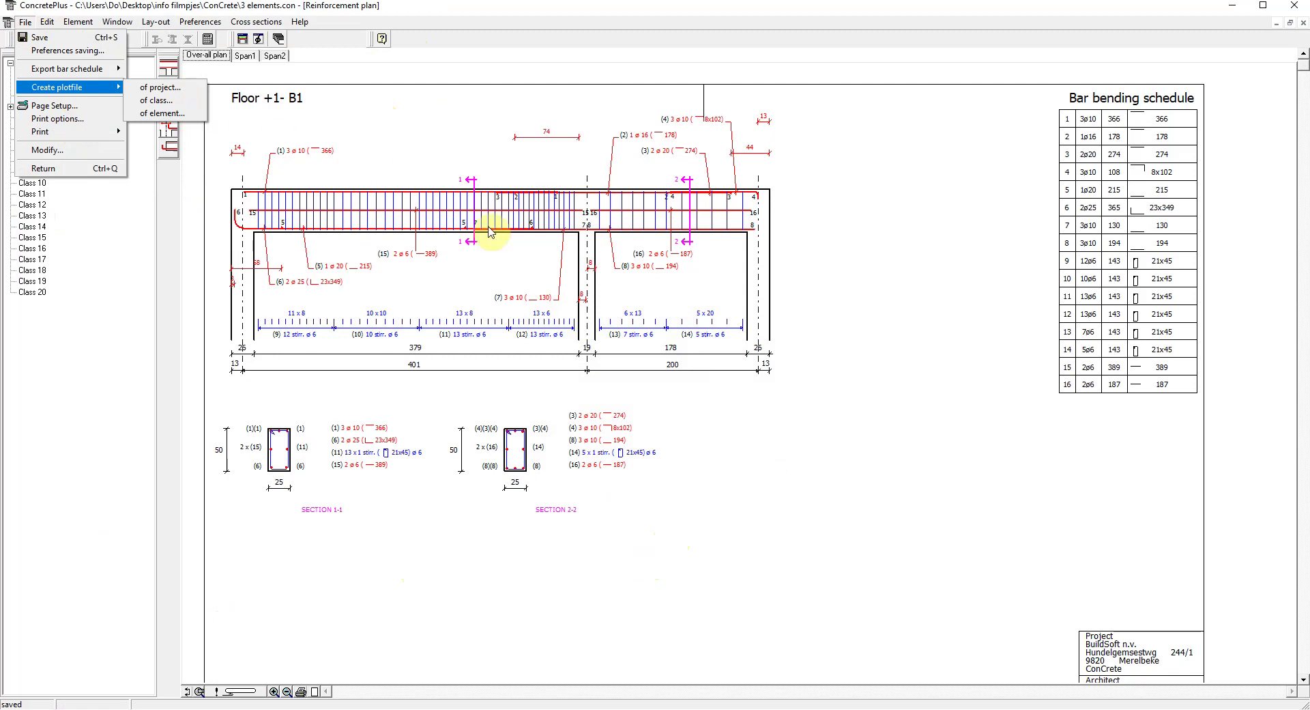
{"action": "left_click", "coordinate": [651, 518]}
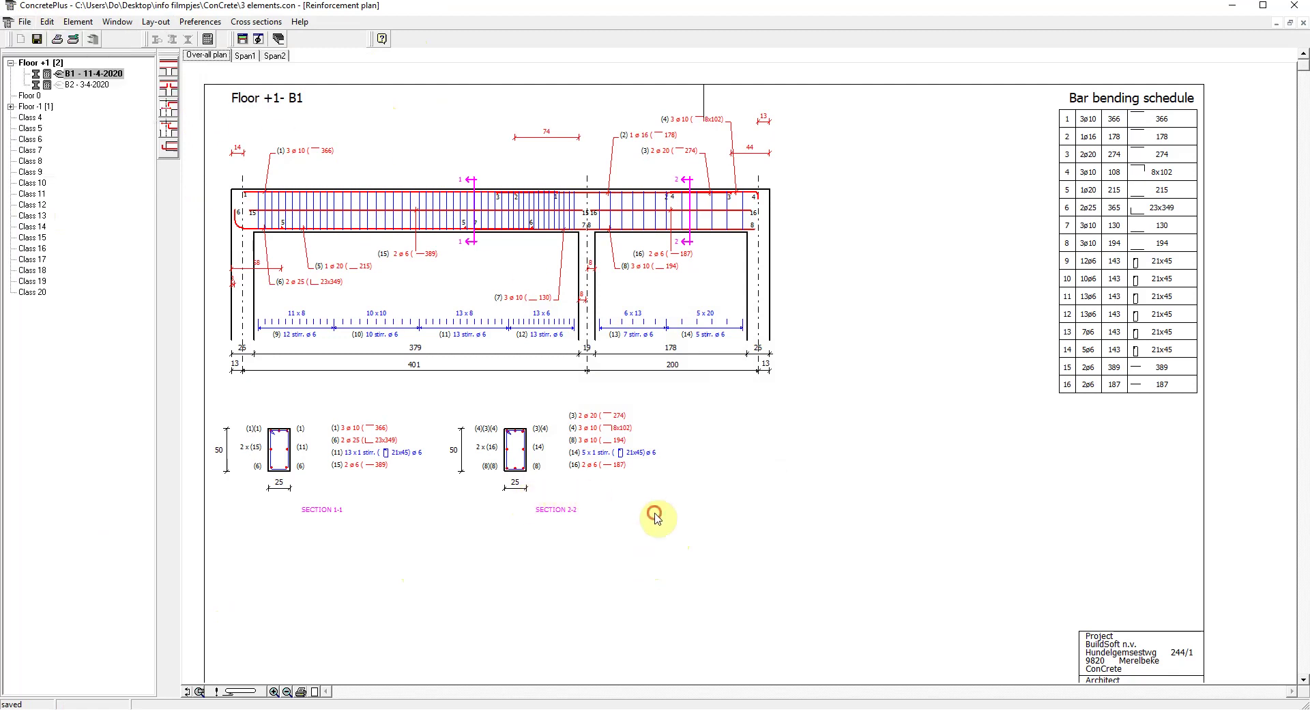
Step: Print the B1 plan with CutePDF Writer, saving it as B1 reinforcement scheme.pdf
{"action": "left_click", "coordinate": [301, 691]}
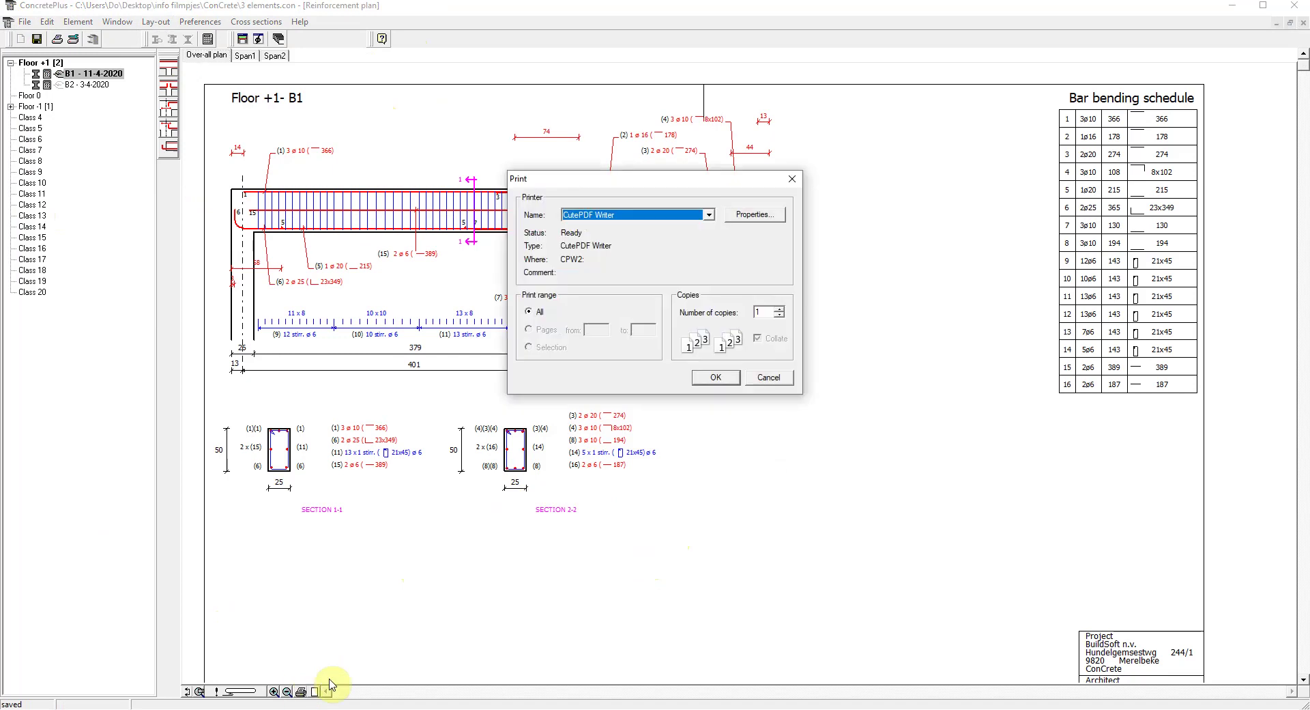
{"action": "left_click", "coordinate": [715, 378]}
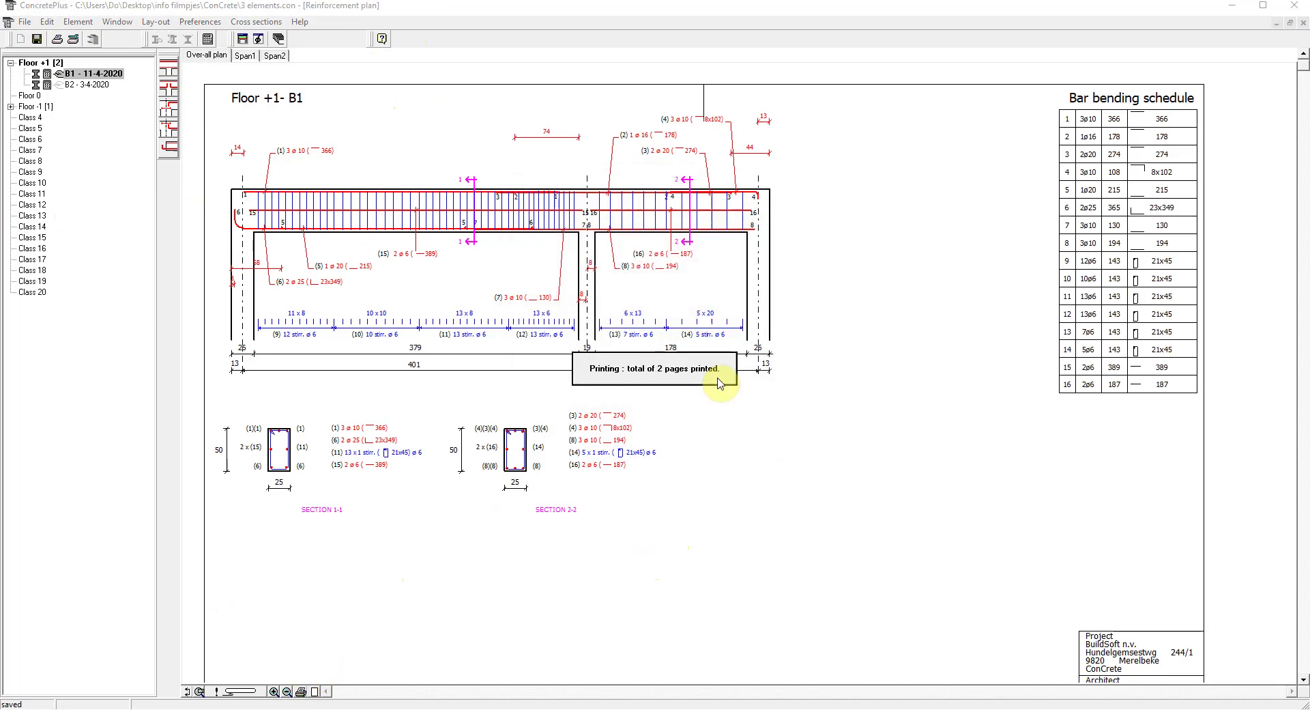
{"action": "type", "text": "B1"}
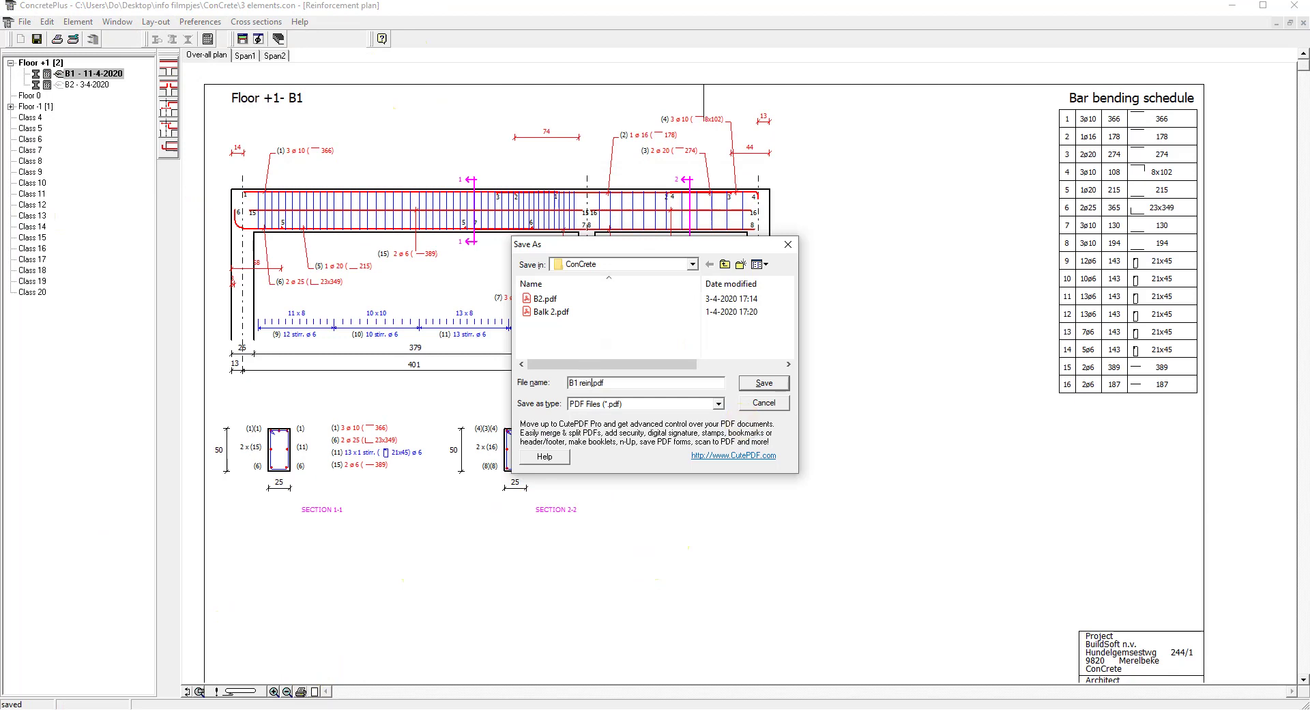
{"action": "type", "text": " reinforcement scheme"}
{"action": "left_click", "coordinate": [764, 383]}
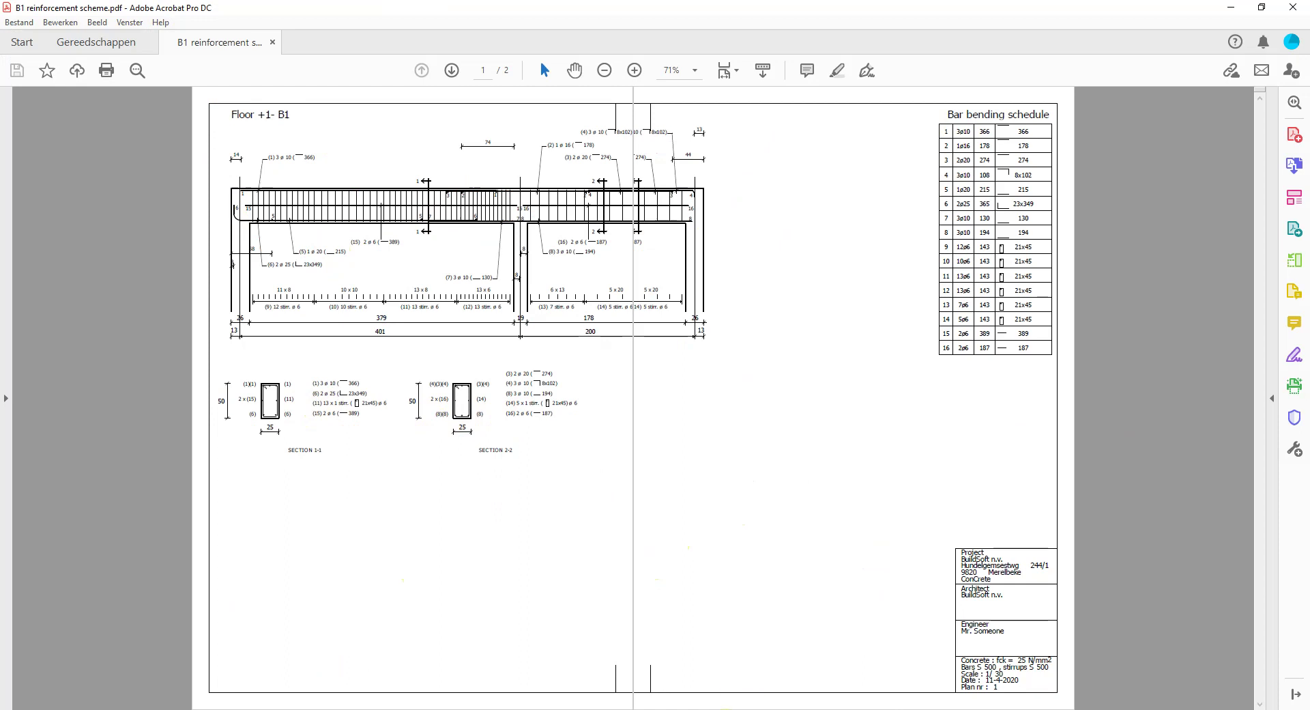
Step: Close Acrobat with Alt+F4 to return to ConCrete Plus's B1 plan
{"action": "key", "text": "alt+F4"}
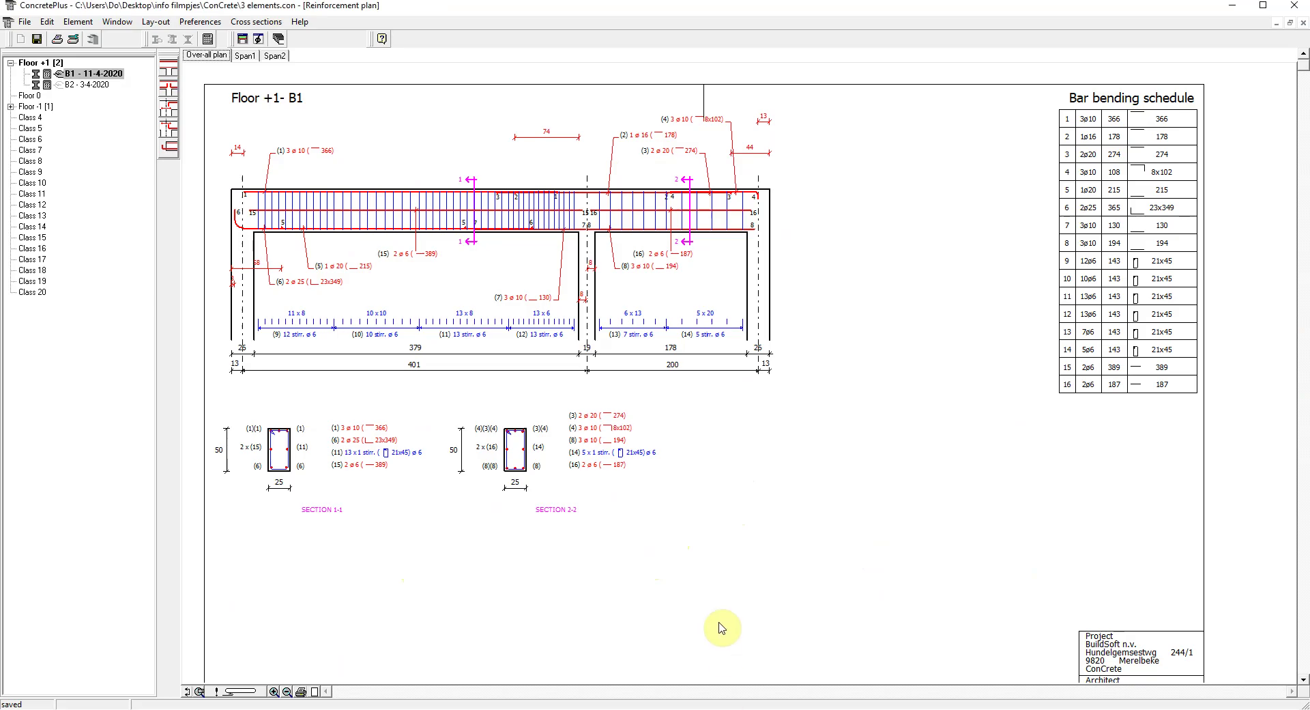
Step: Generate reinforcement plans for beam B2, accepting the support warning, and for slab P1 on Floor -1
{"action": "double_click", "coordinate": [81, 85]}
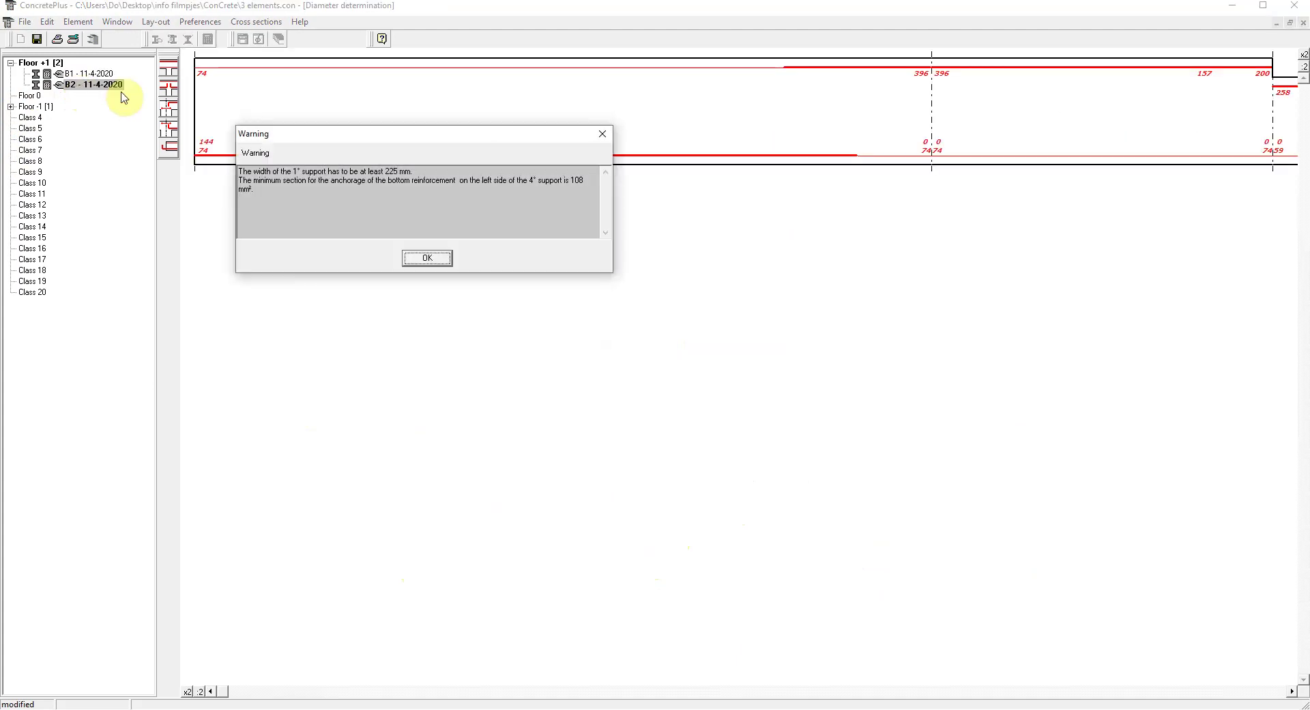
{"action": "left_click", "coordinate": [437, 268]}
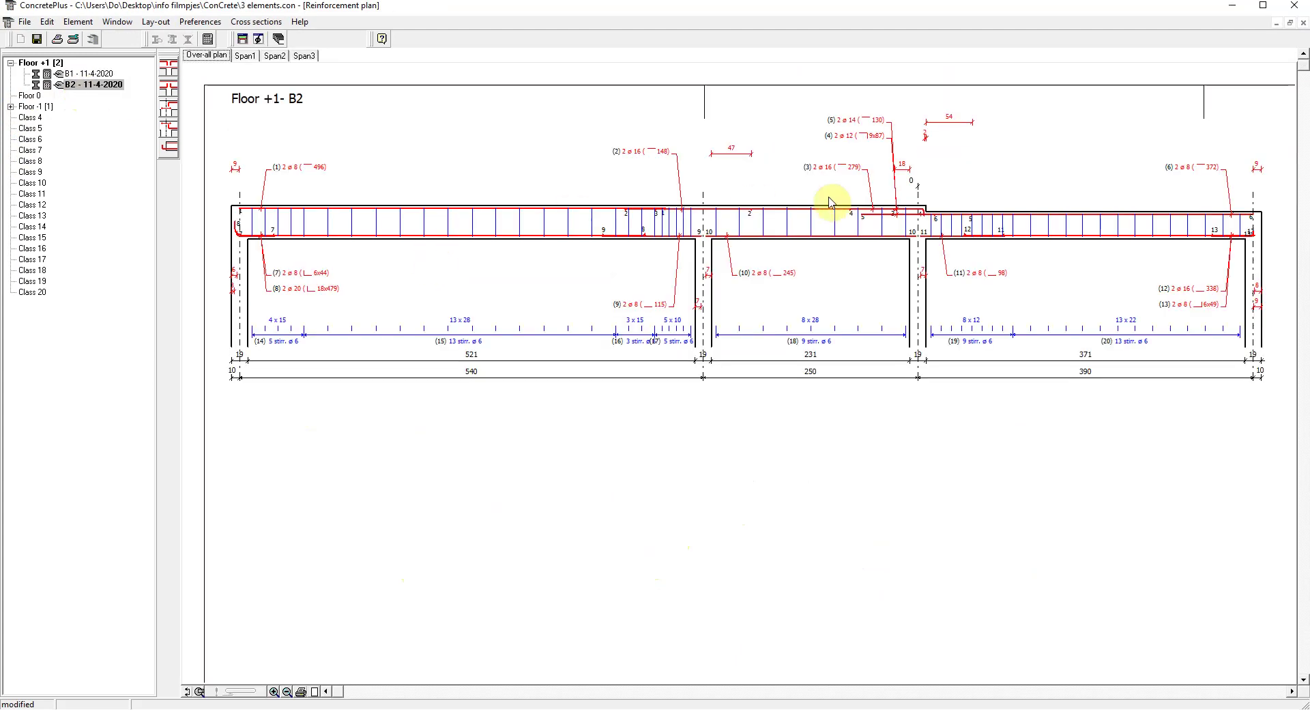
{"action": "left_click", "coordinate": [11, 106]}
{"action": "double_click", "coordinate": [77, 119]}
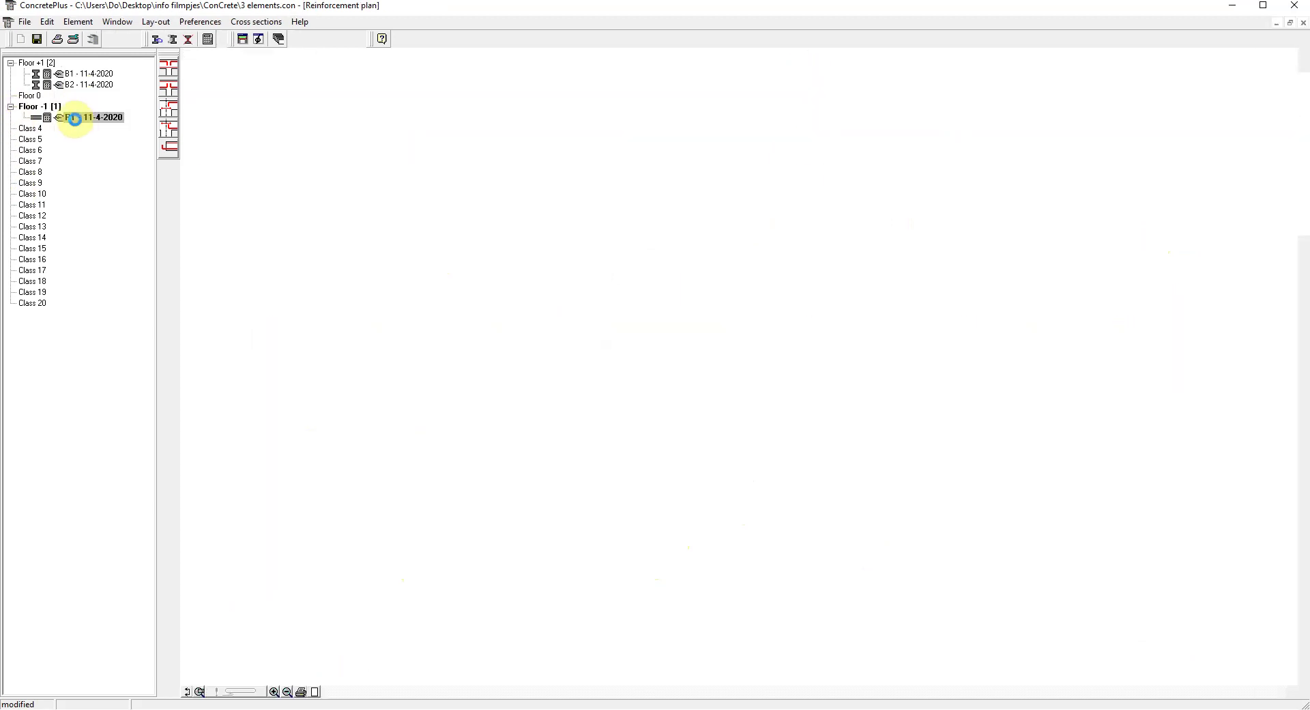
Step: Place sections 1-1 and 2-2 on P1's left and right spans, review each span, then reselect B2
{"action": "left_click", "coordinate": [187, 691]}
{"action": "left_click", "coordinate": [406, 286]}
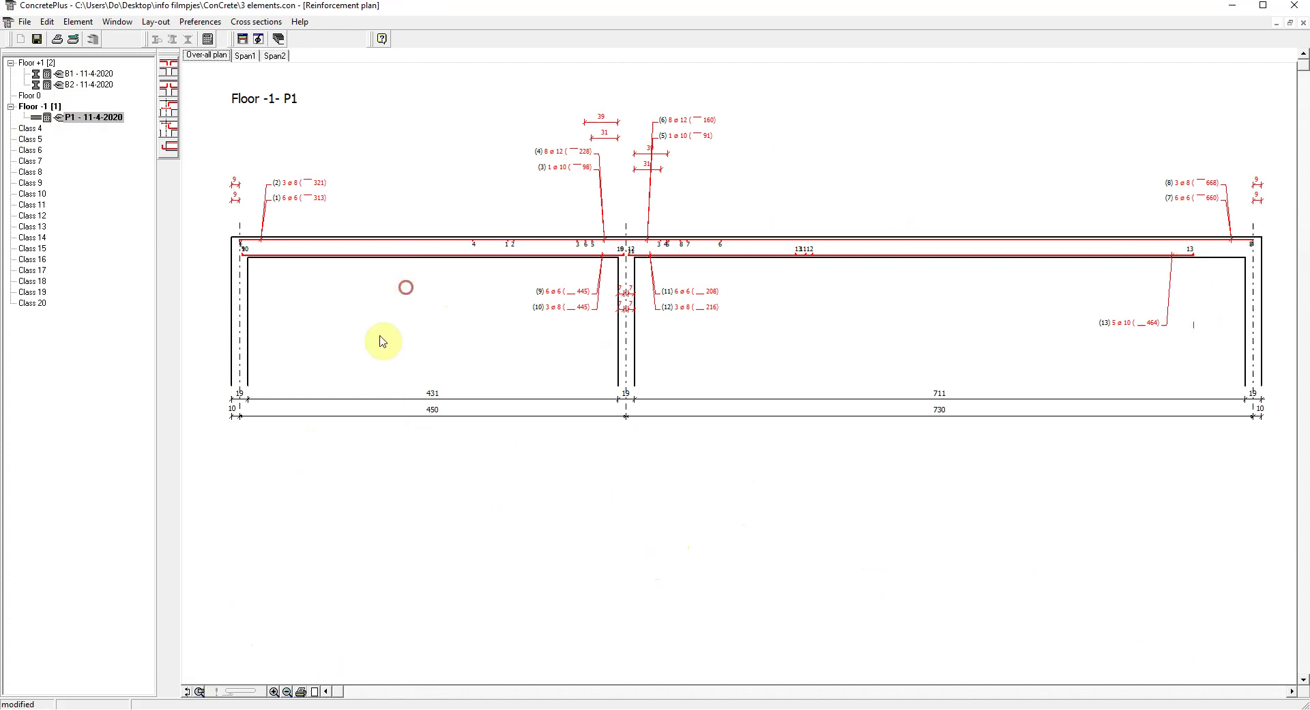
{"action": "left_click", "coordinate": [185, 691]}
{"action": "left_click", "coordinate": [900, 330]}
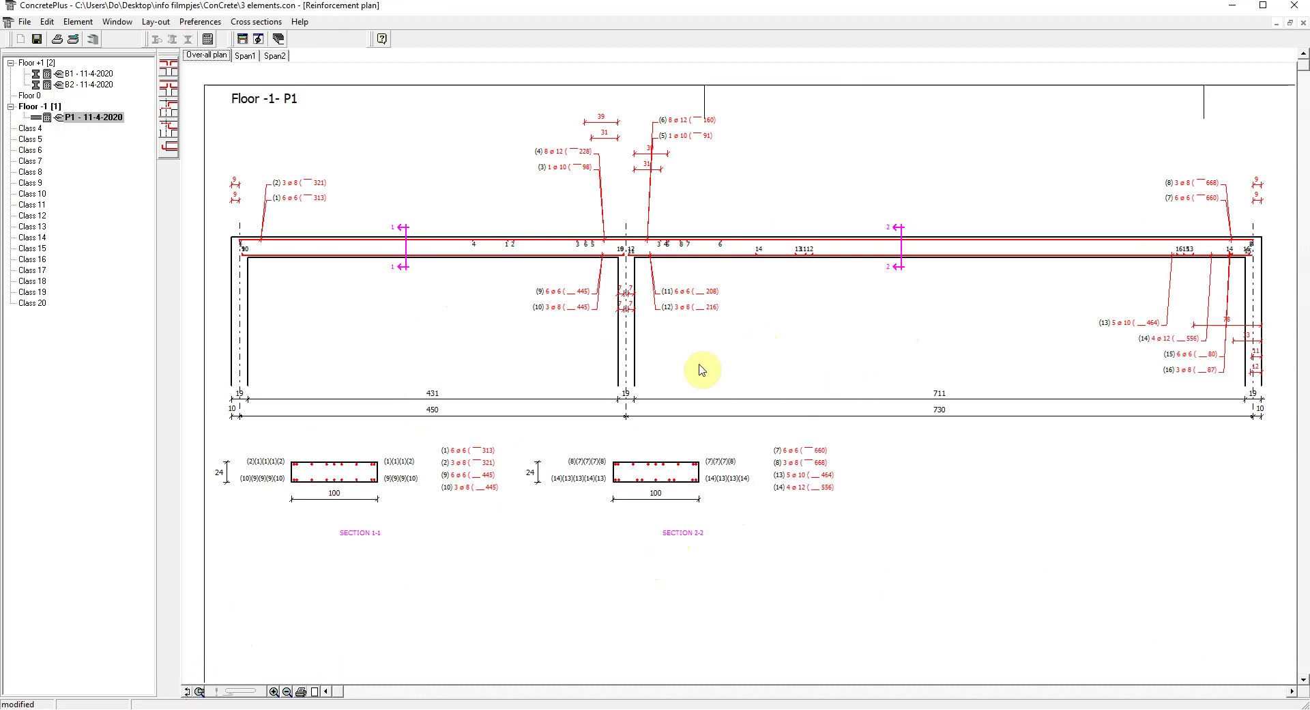
{"action": "left_click", "coordinate": [247, 56]}
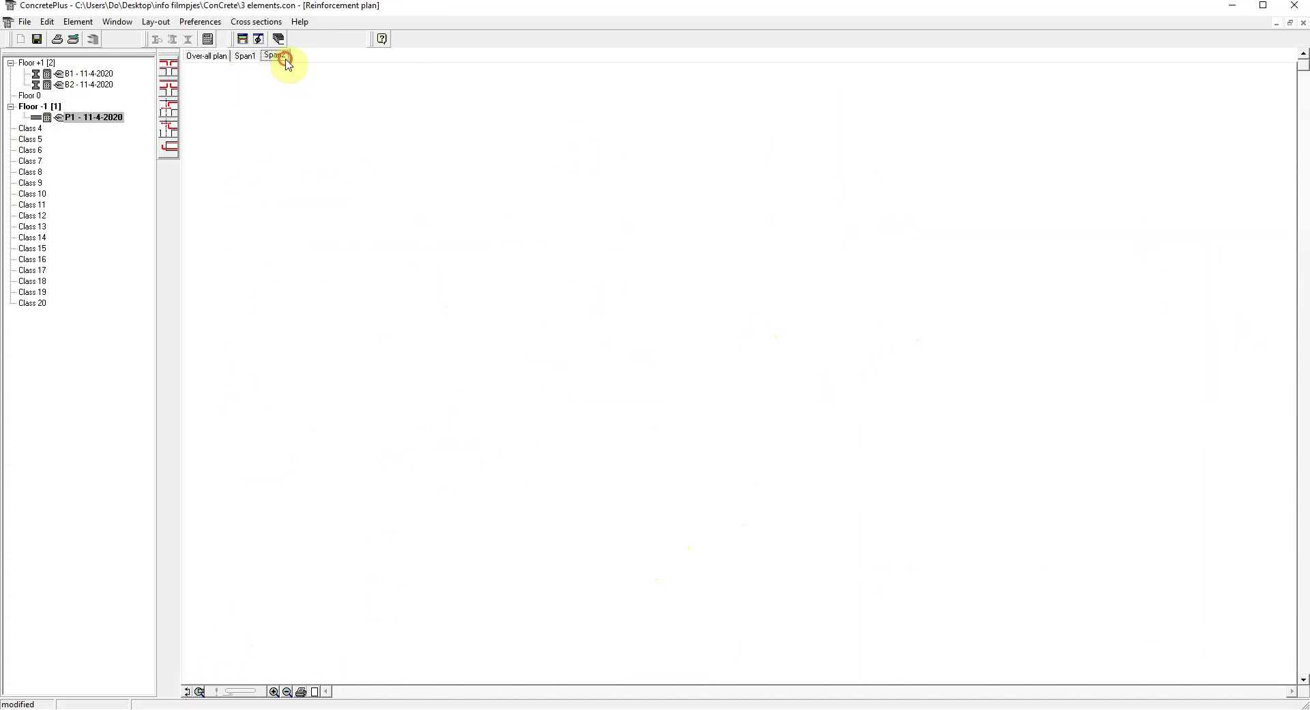
{"action": "left_click", "coordinate": [277, 56]}
{"action": "left_click", "coordinate": [206, 55]}
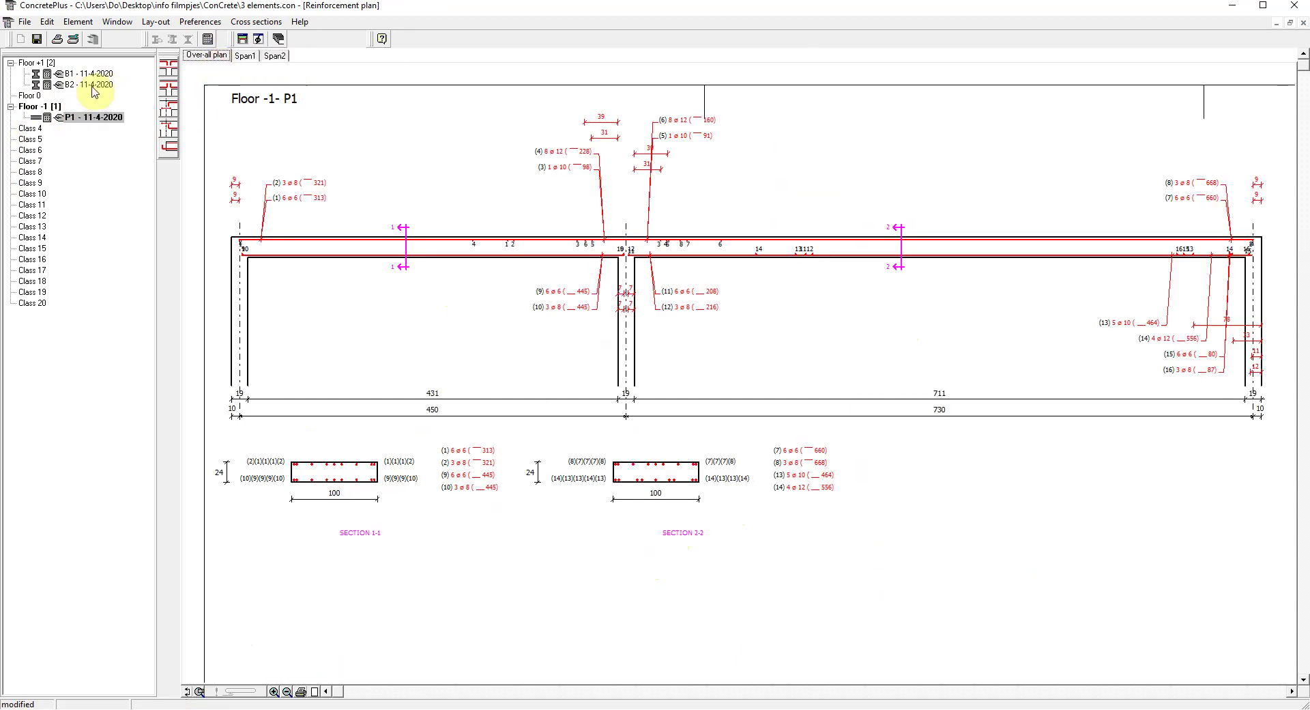
{"action": "left_click", "coordinate": [63, 85]}
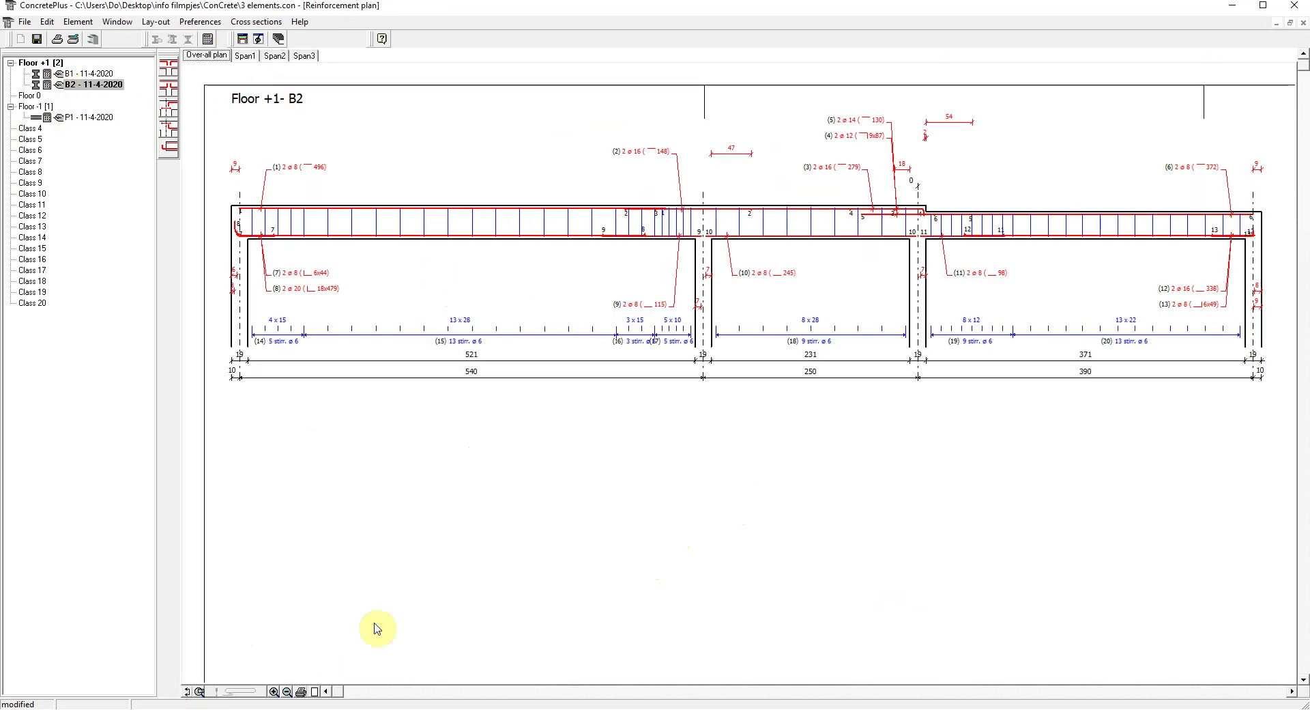
Step: Place sections 1-1, 2-2 and 3-3 on the first, middle and last spans of beam B2
{"action": "left_click", "coordinate": [188, 691]}
{"action": "left_click", "coordinate": [479, 222]}
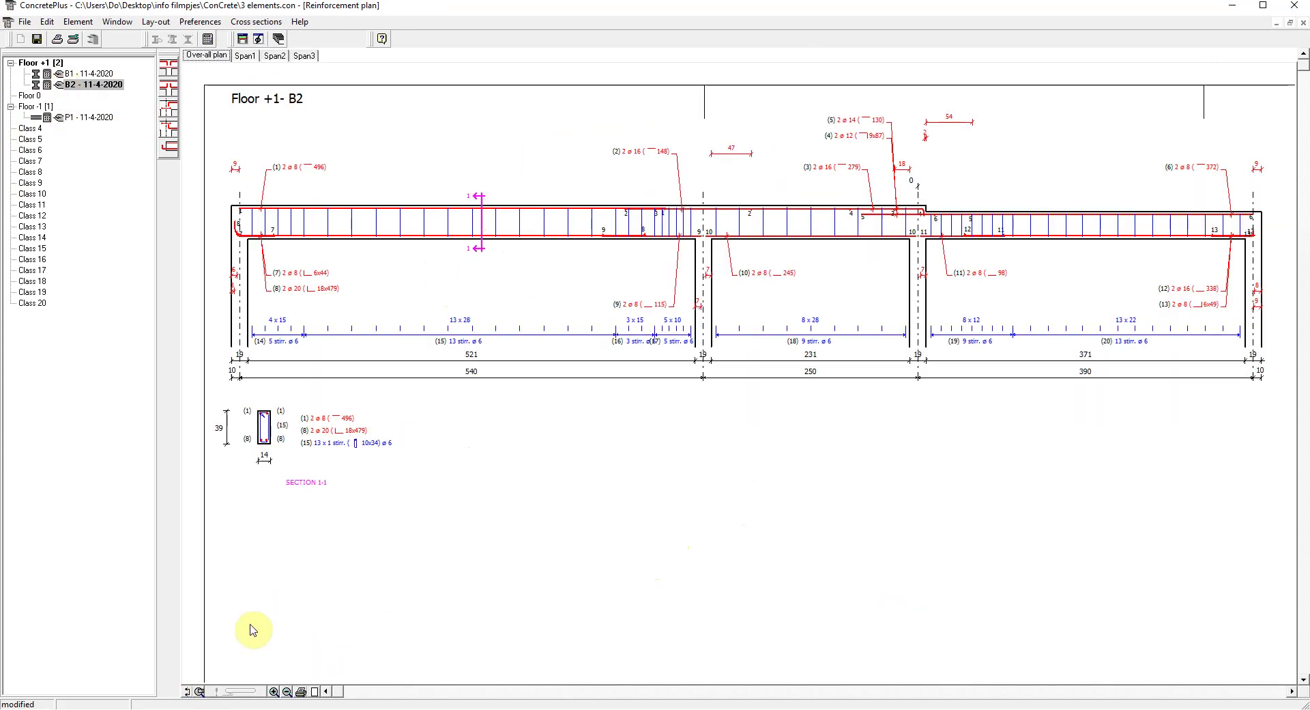
{"action": "left_click", "coordinate": [885, 243]}
{"action": "left_click", "coordinate": [188, 691]}
{"action": "left_click", "coordinate": [1153, 277]}
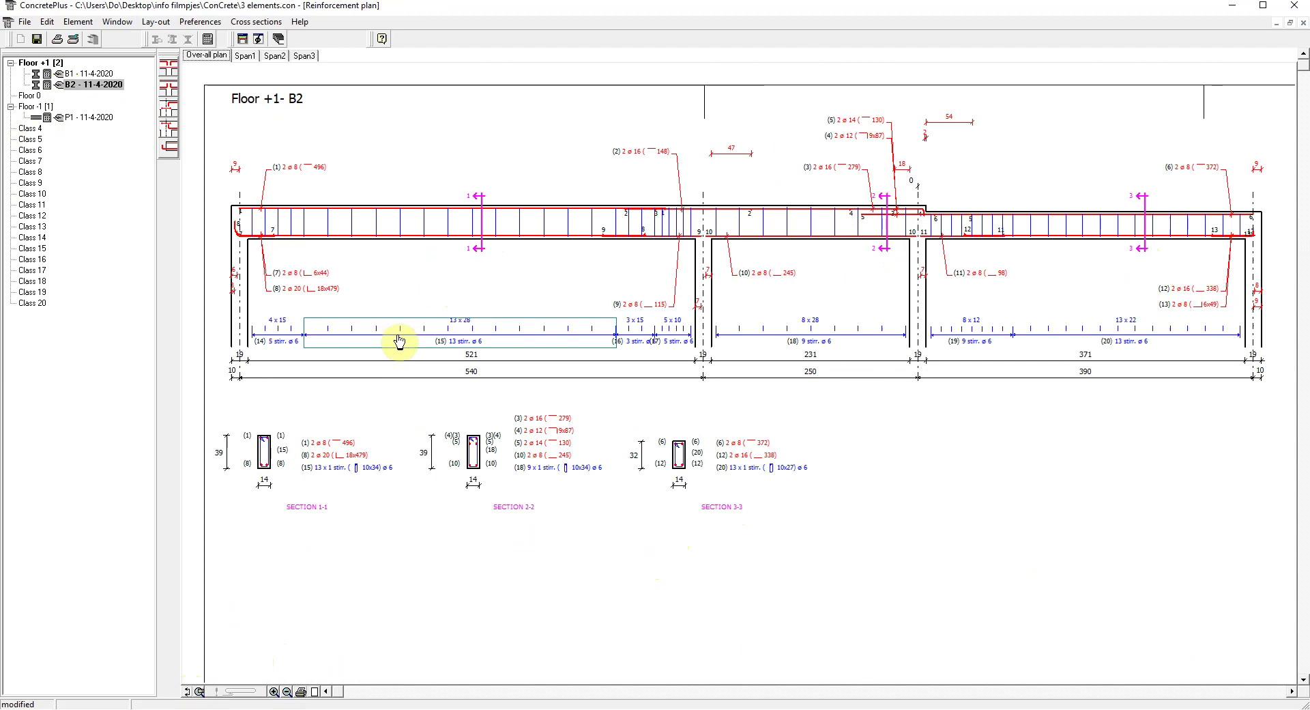
Step: Widen the left and right end supports of B2 to 27 cm
{"action": "left_click", "coordinate": [240, 355]}
{"action": "type", "text": "27"}
{"action": "key", "text": "Return"}
{"action": "left_click", "coordinate": [655, 383]}
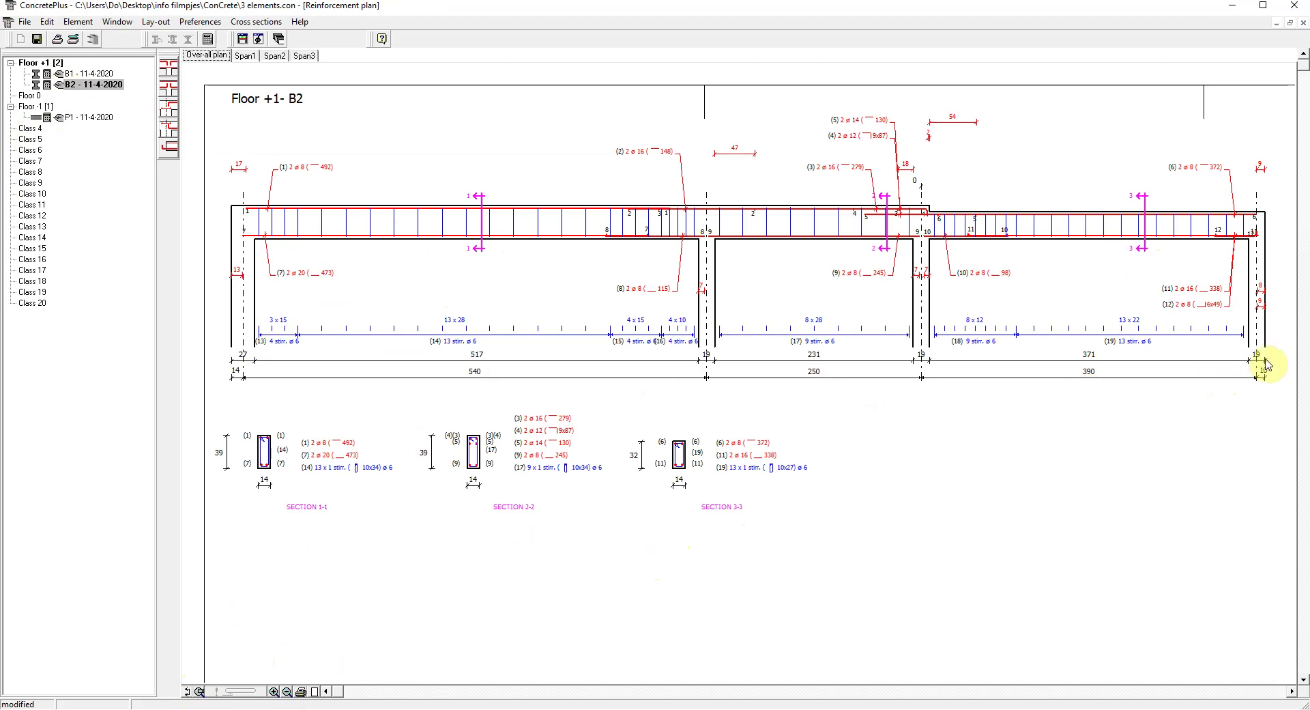
{"action": "left_click", "coordinate": [1255, 355]}
{"action": "type", "text": "2"}
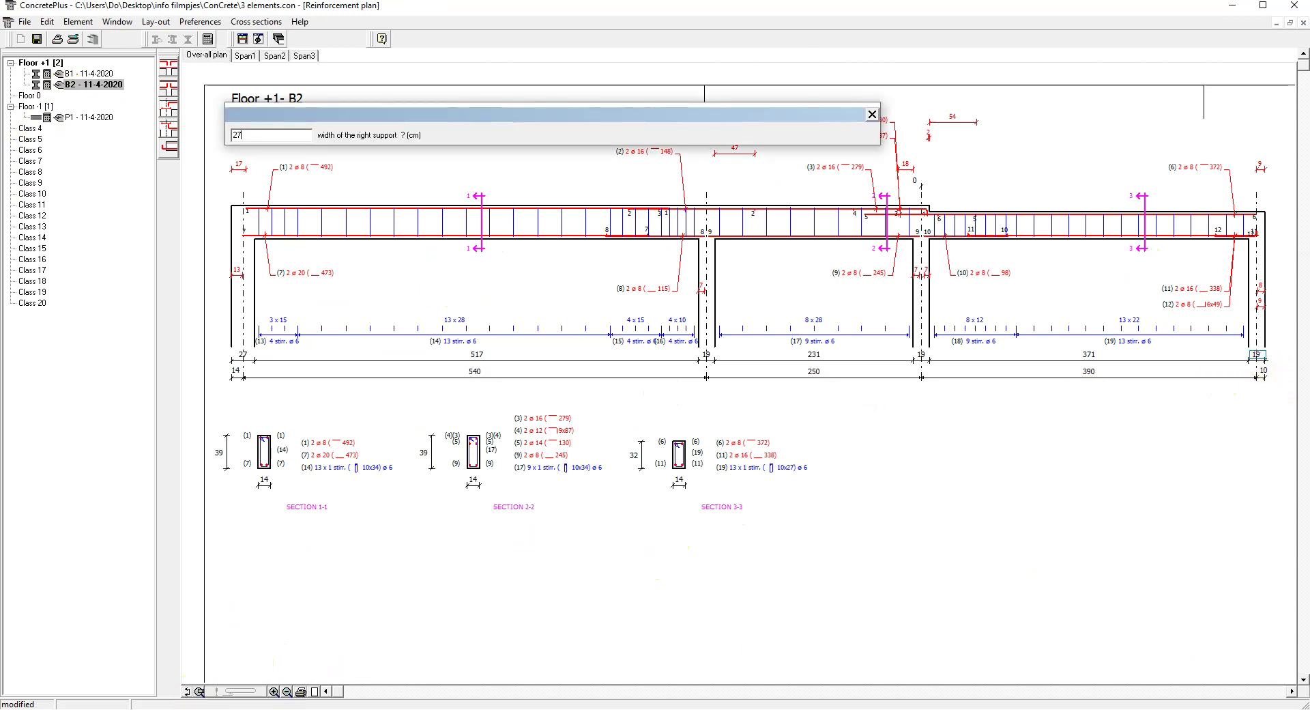
{"action": "type", "text": "7"}
{"action": "key", "text": "Return"}
{"action": "left_click", "coordinate": [655, 386]}
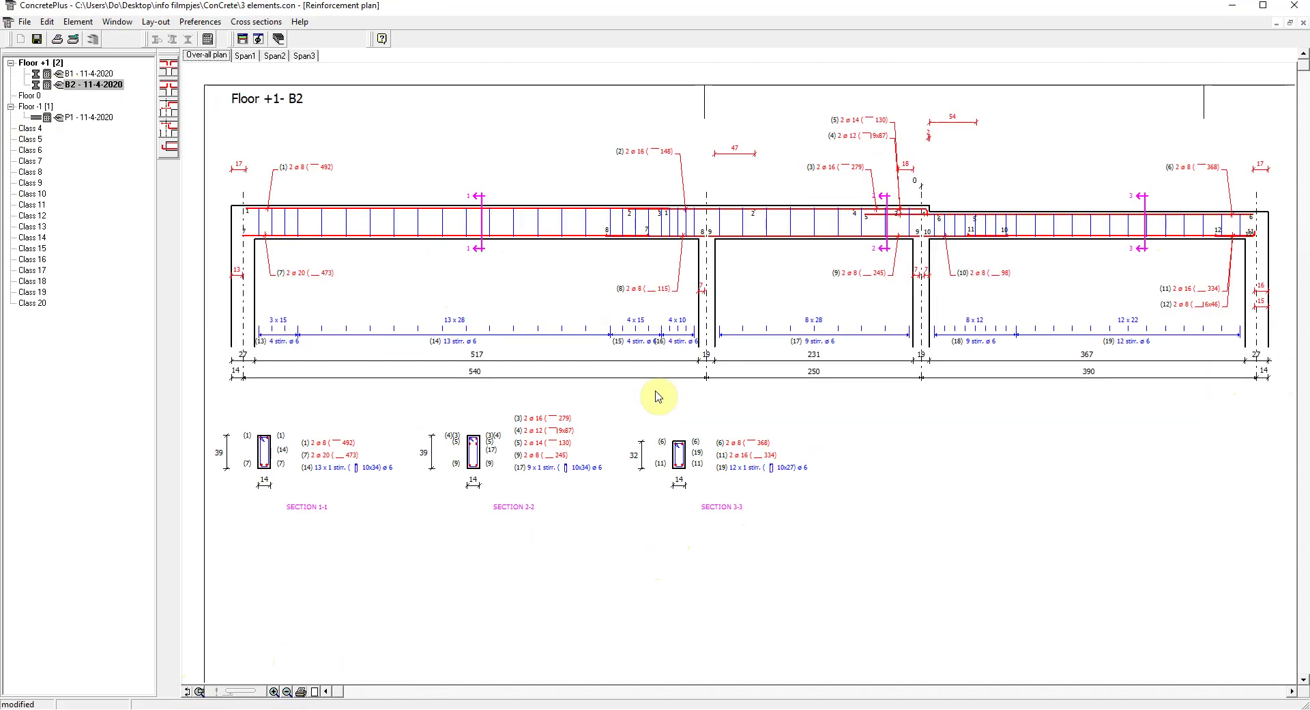